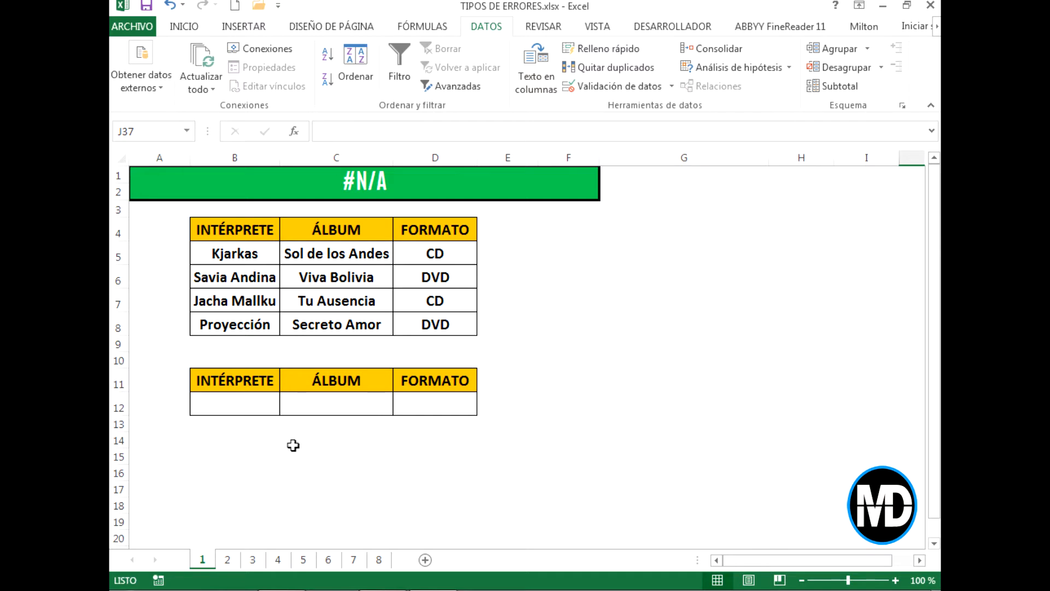
left_click_drag(246, 226, 445, 324)
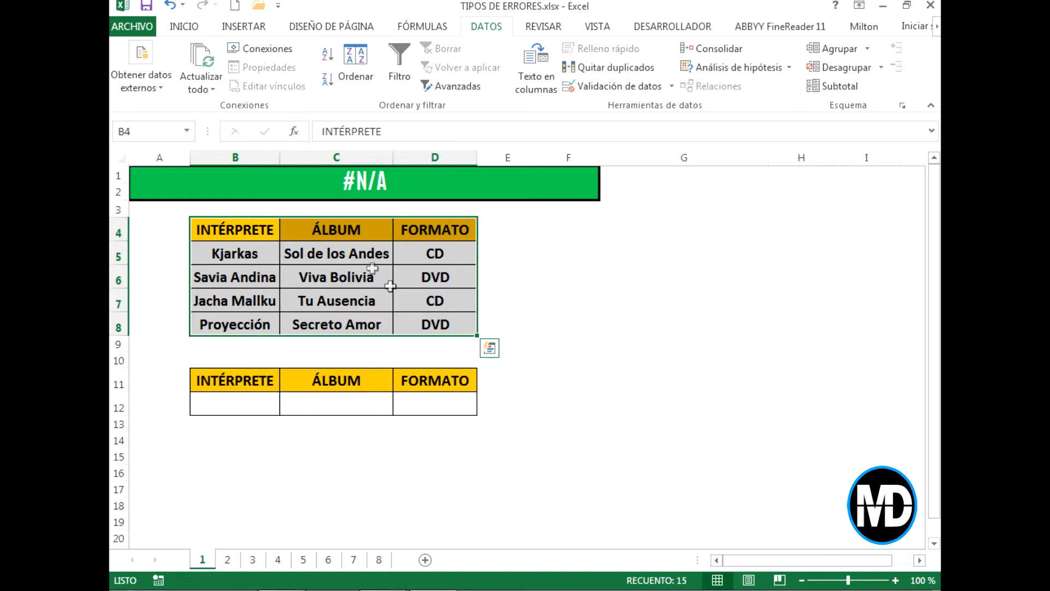
left_click(260, 230)
left_click_drag(260, 230, 460, 327)
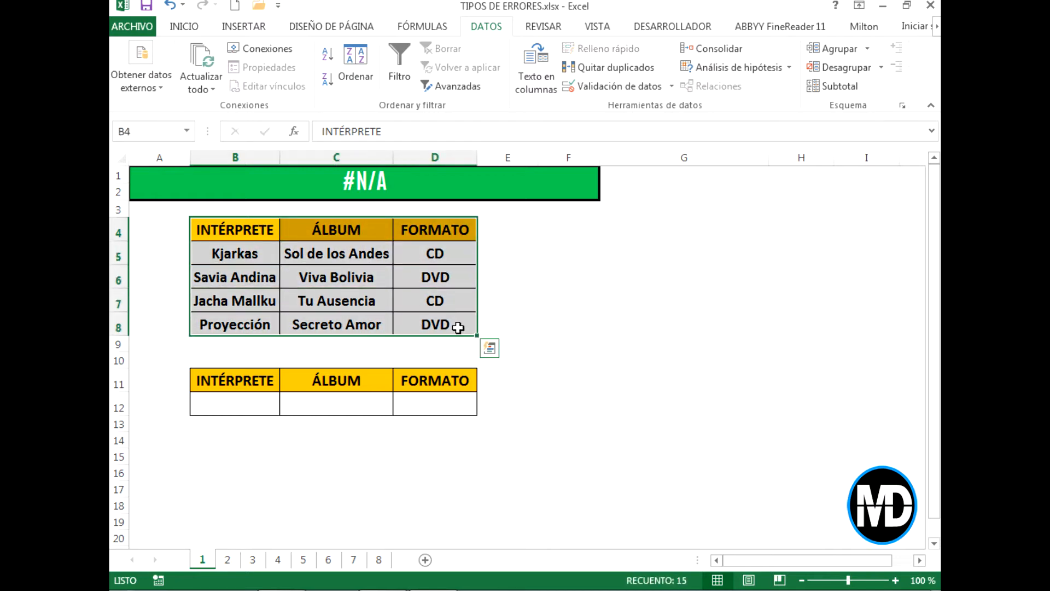
left_click(263, 399)
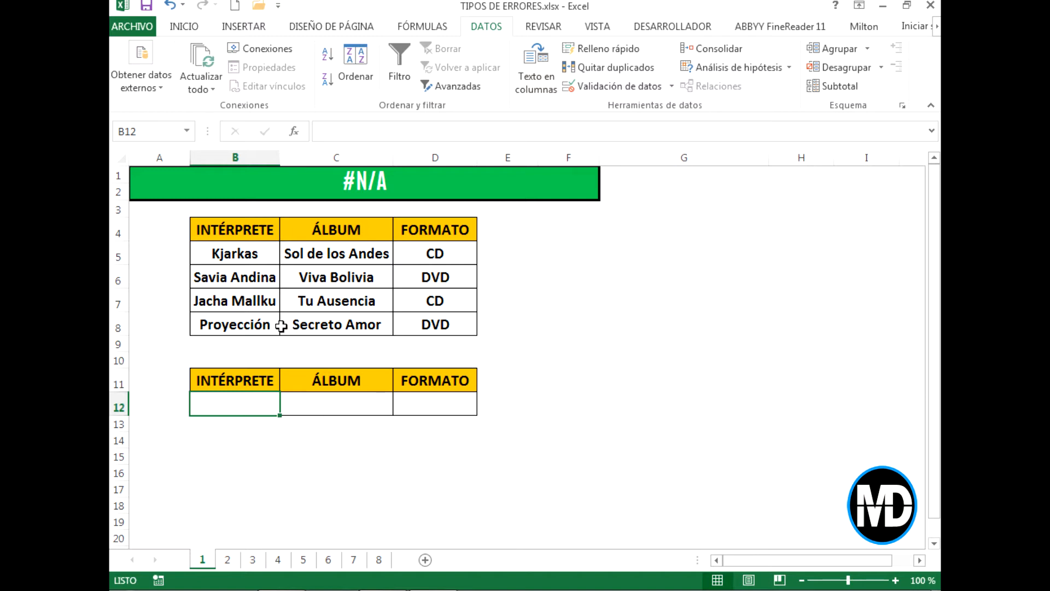
left_click_drag(264, 256, 266, 325)
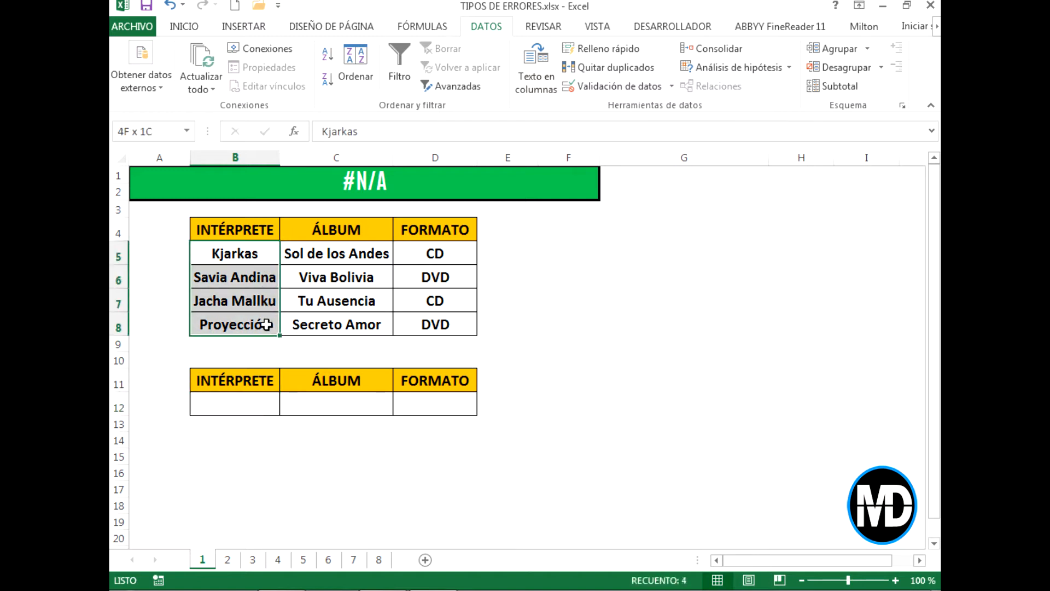
Step: Set up data validation for the empty INTÉRPRETE cell B12 with Lista as the allowed type
left_click(262, 402)
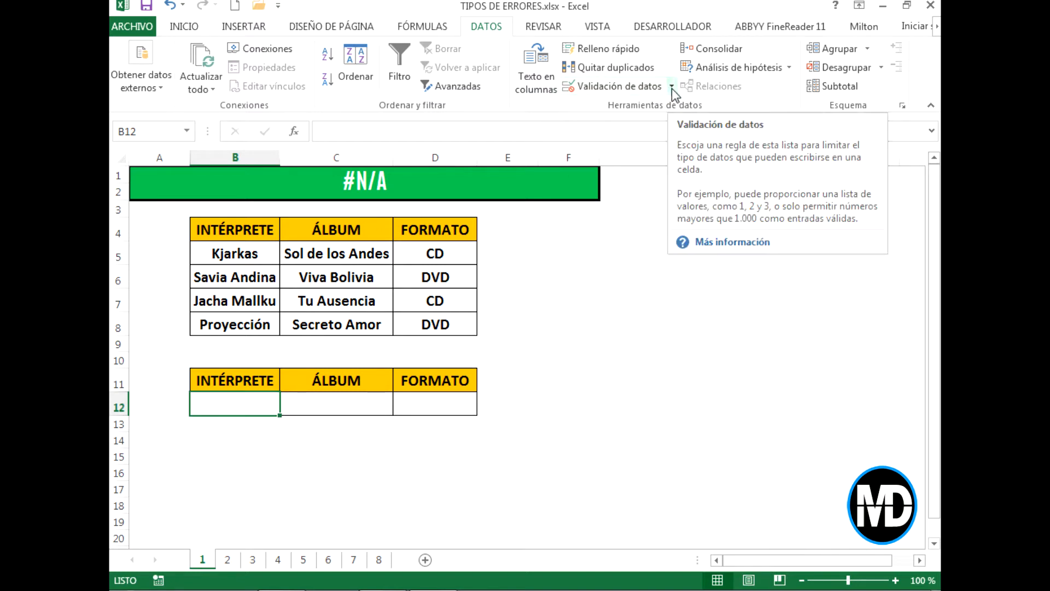
left_click(634, 93)
left_click_drag(629, 67, 636, 229)
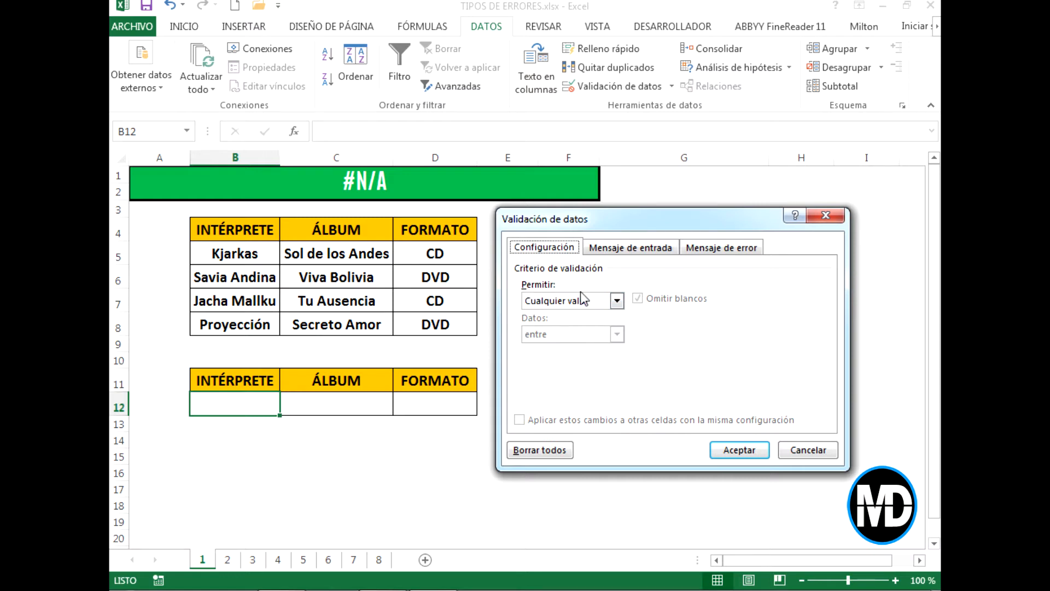
left_click(617, 302)
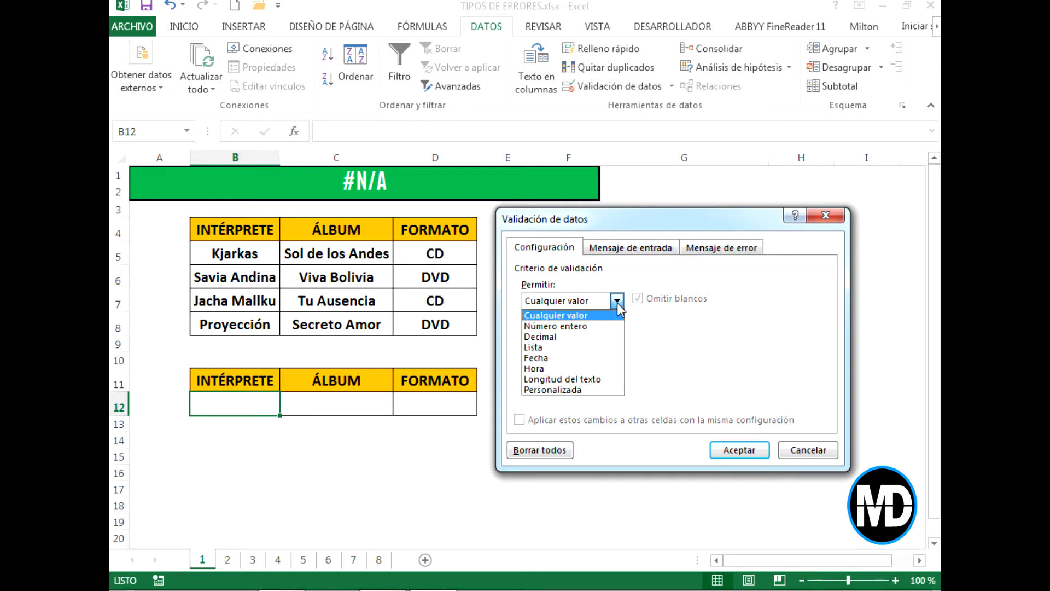
left_click(591, 348)
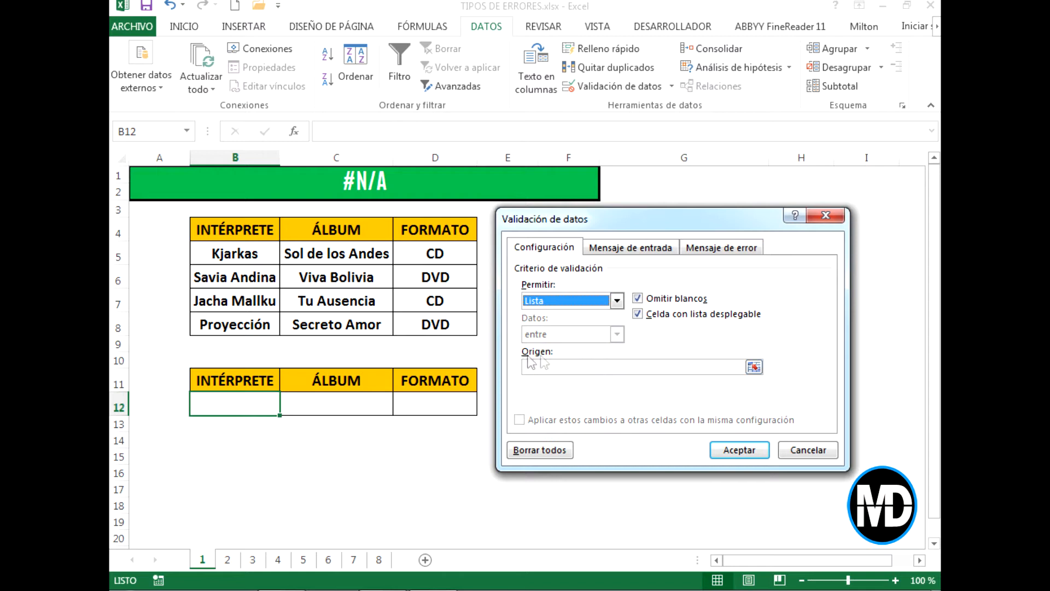
Step: Use the performer names in $B$5:$B$8 as the list source and choose Savia Andina in B12
left_click(754, 367)
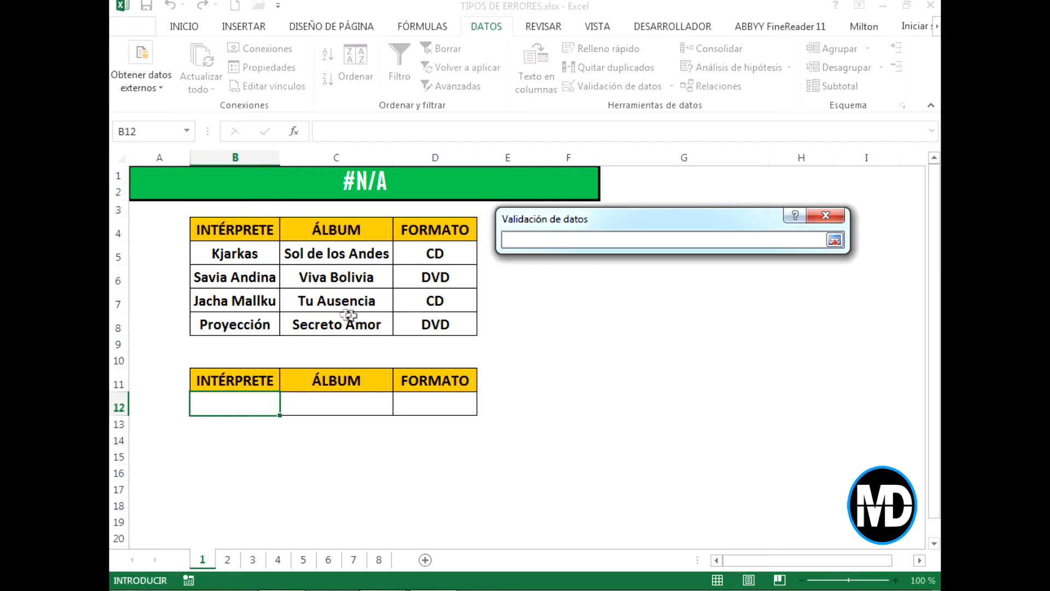
left_click_drag(249, 252, 249, 324)
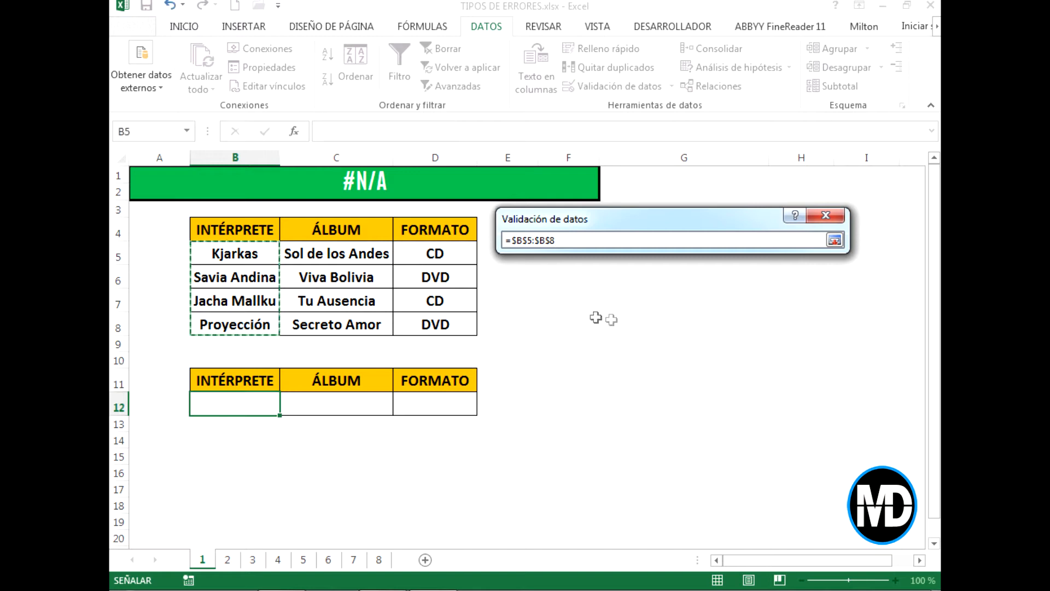
left_click(836, 241)
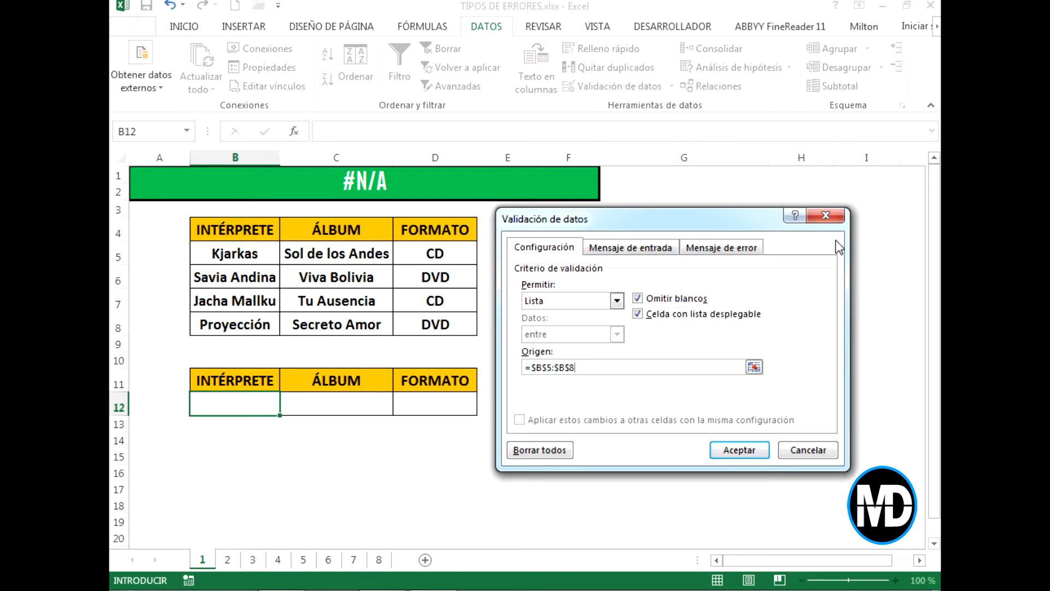
left_click_drag(585, 368, 519, 369)
left_click(588, 367)
left_click(740, 450)
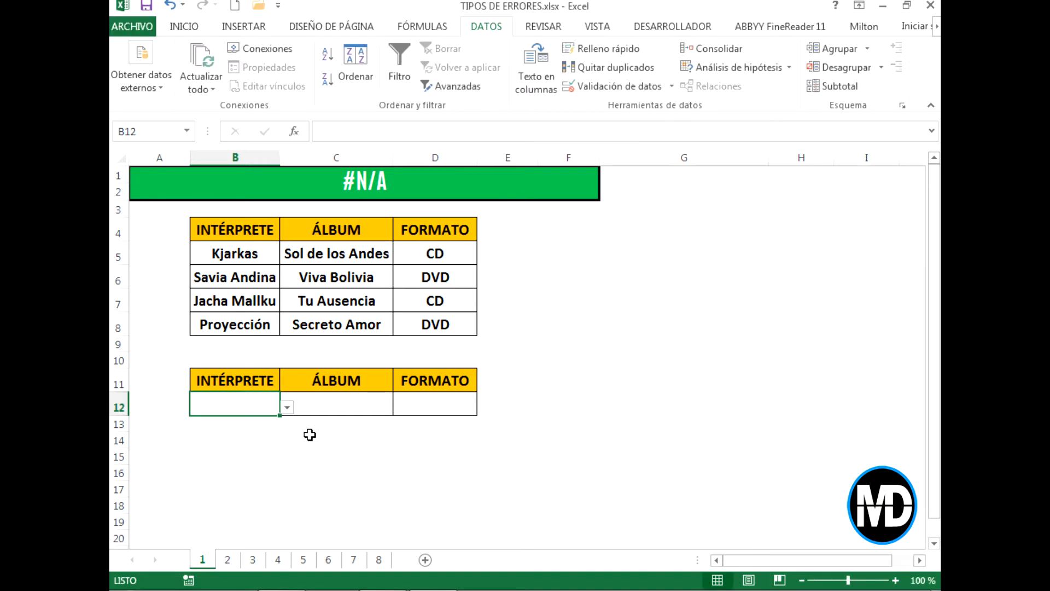
left_click(287, 408)
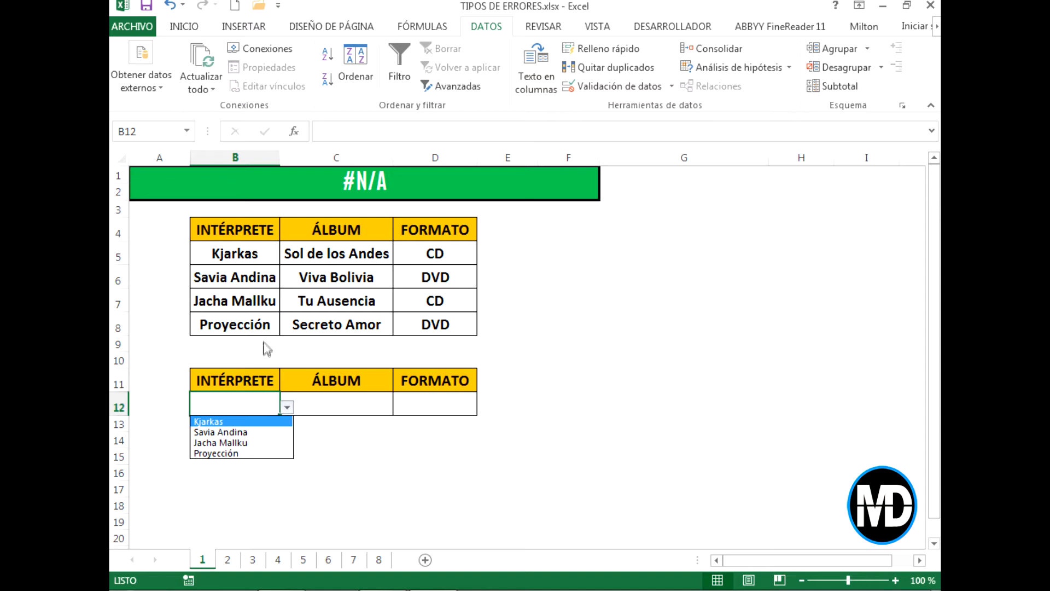
left_click(245, 432)
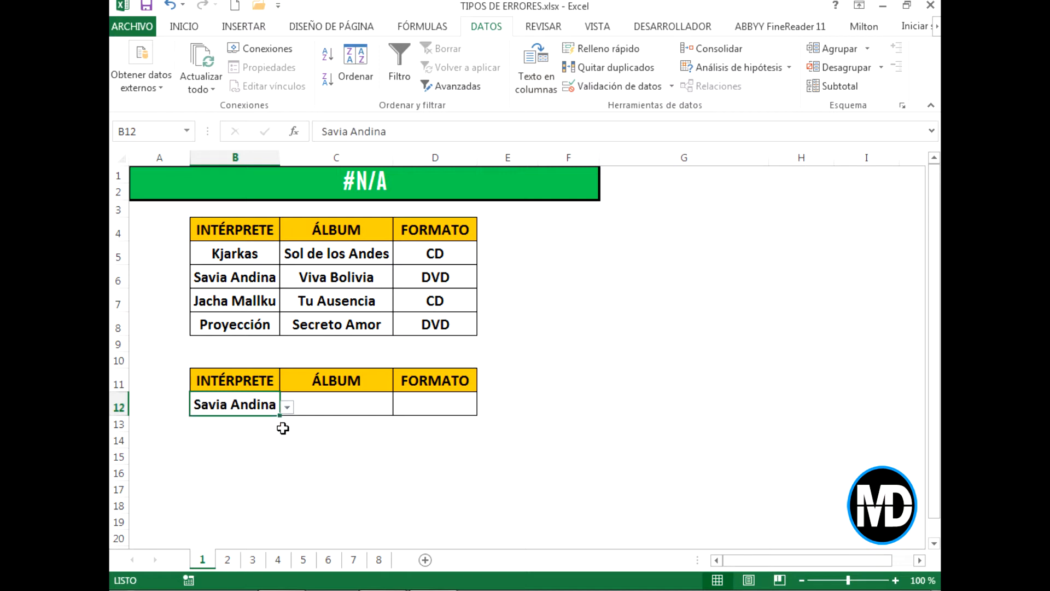
Step: Enter the formula =BUSCARV(B12;B4:D8;2;FALSO) in the ÁLBUM cell C12
left_click(347, 410)
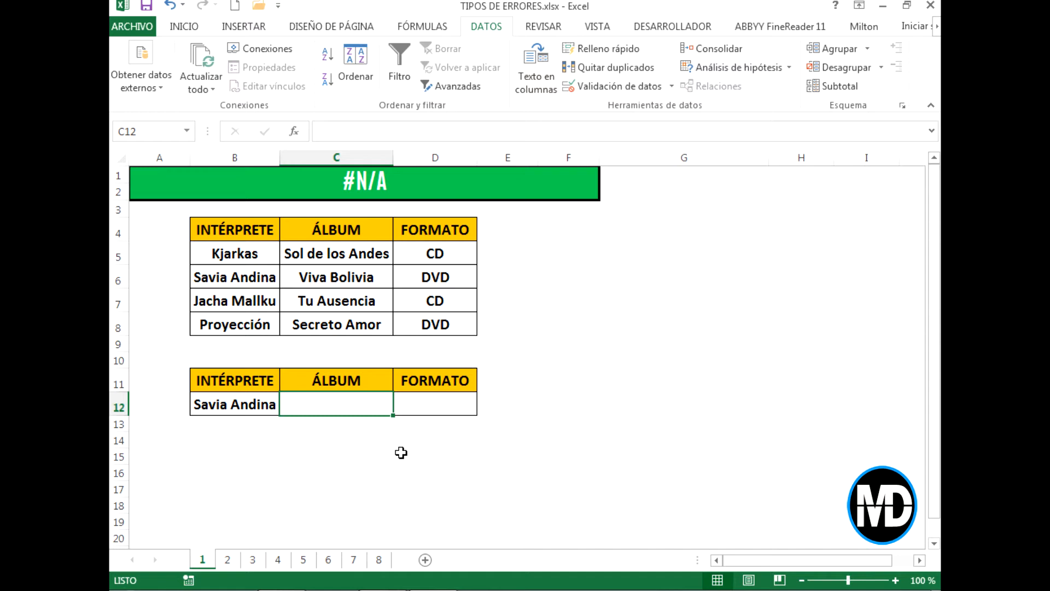
type("=")
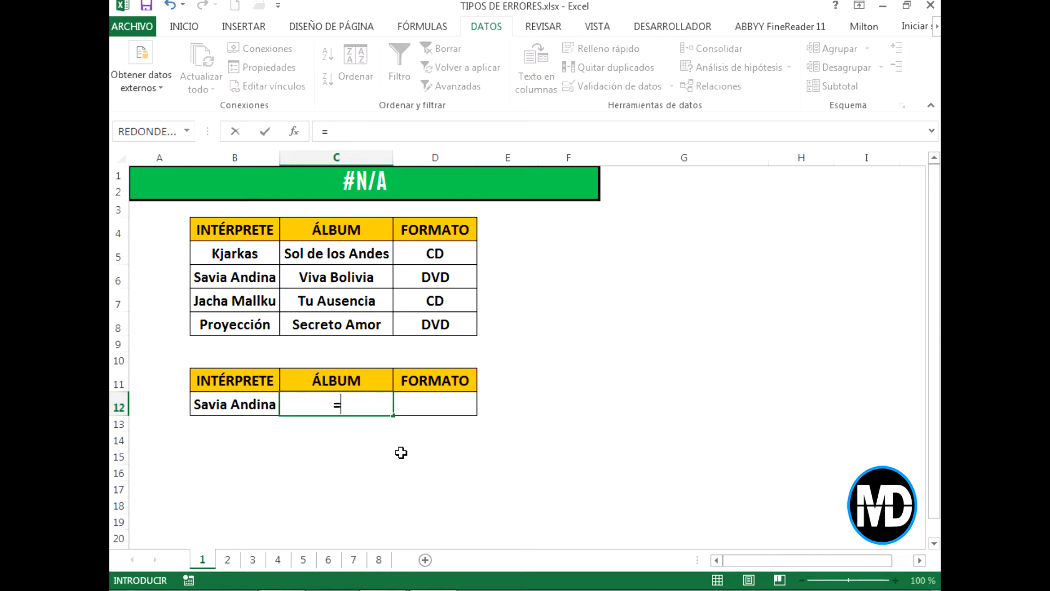
type("BUSCARV")
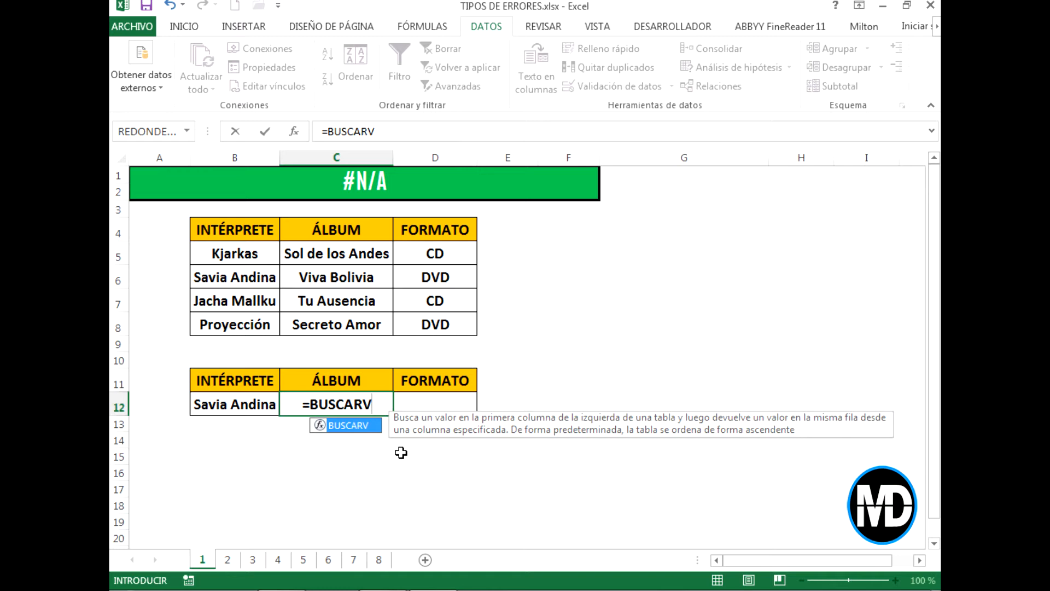
type("(")
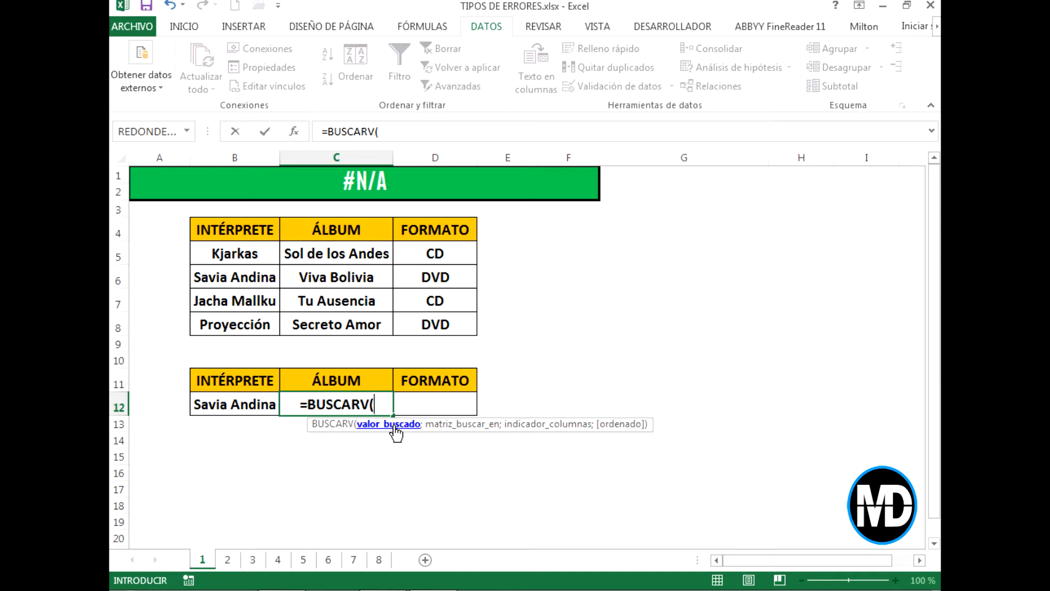
left_click(247, 403)
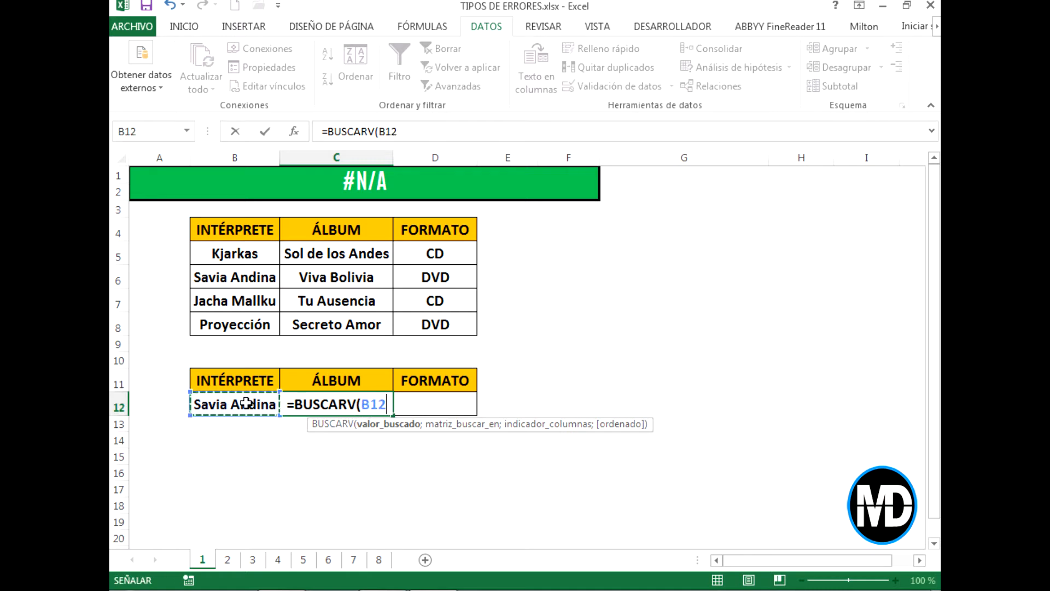
type(";")
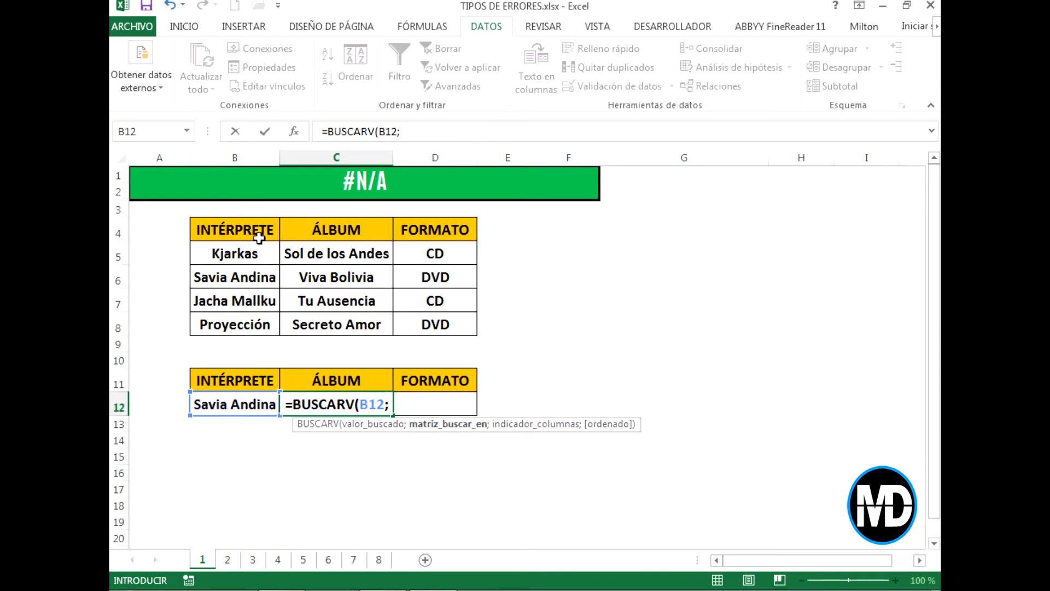
left_click_drag(238, 227, 469, 337)
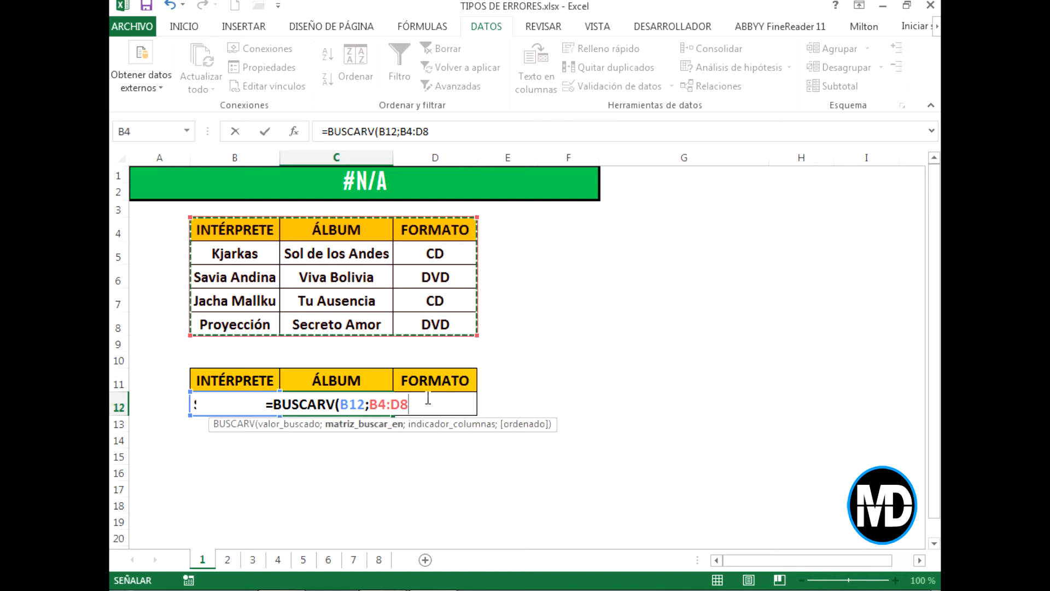
type(";")
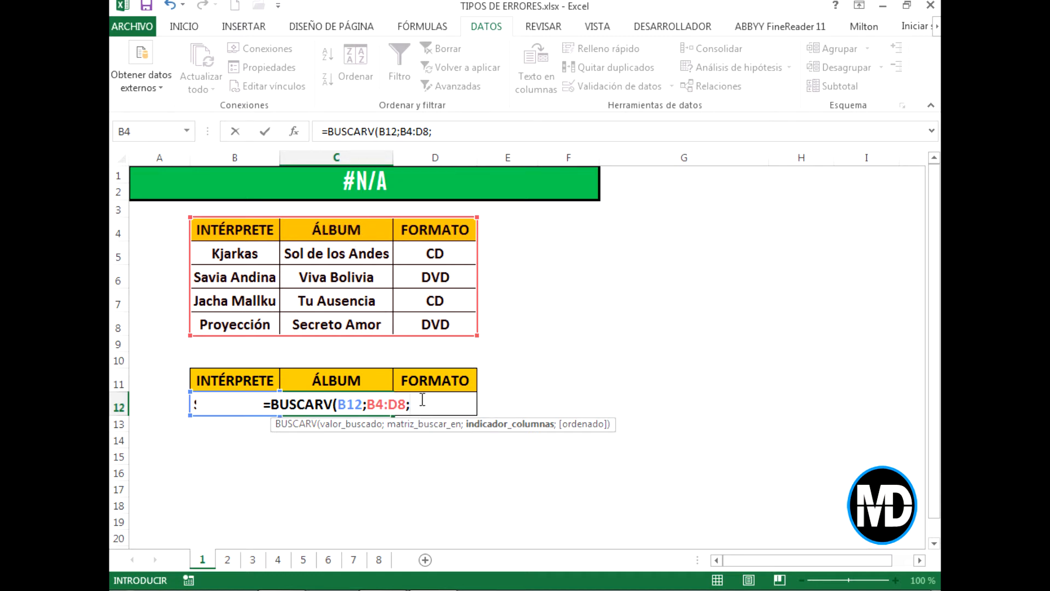
type("2")
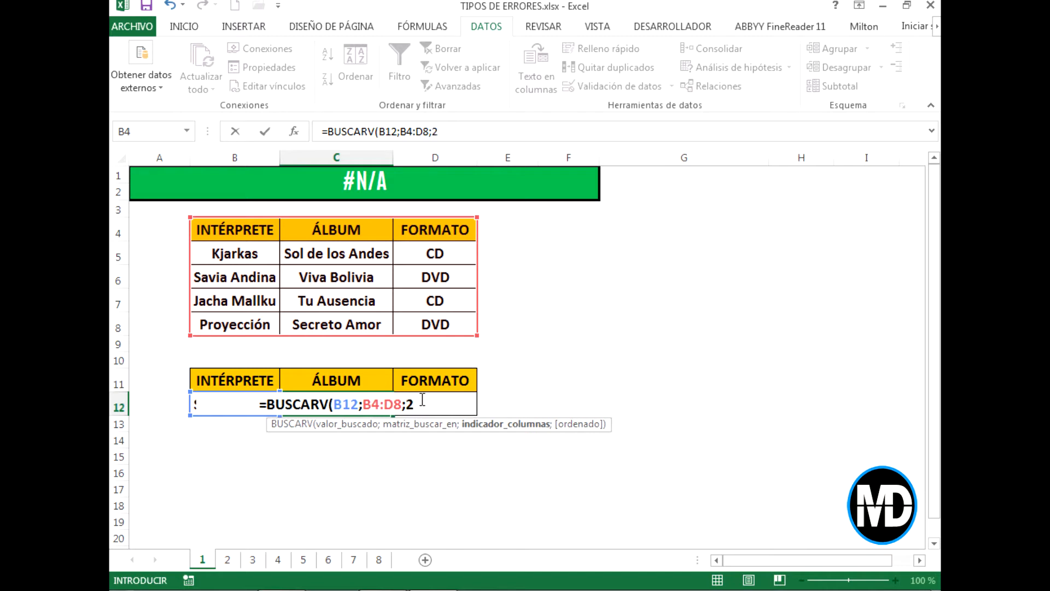
type(";")
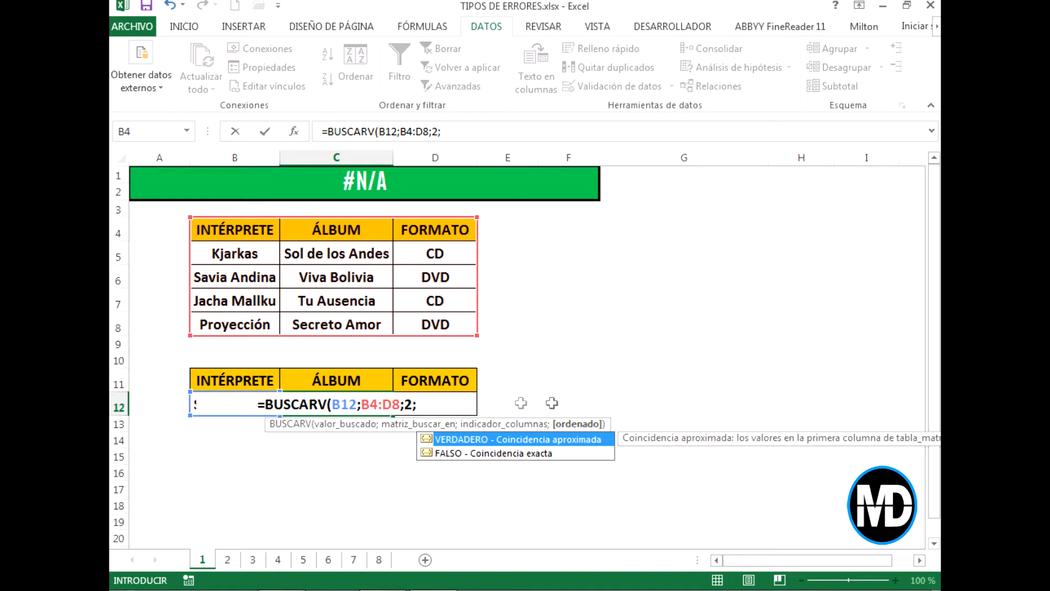
type("F")
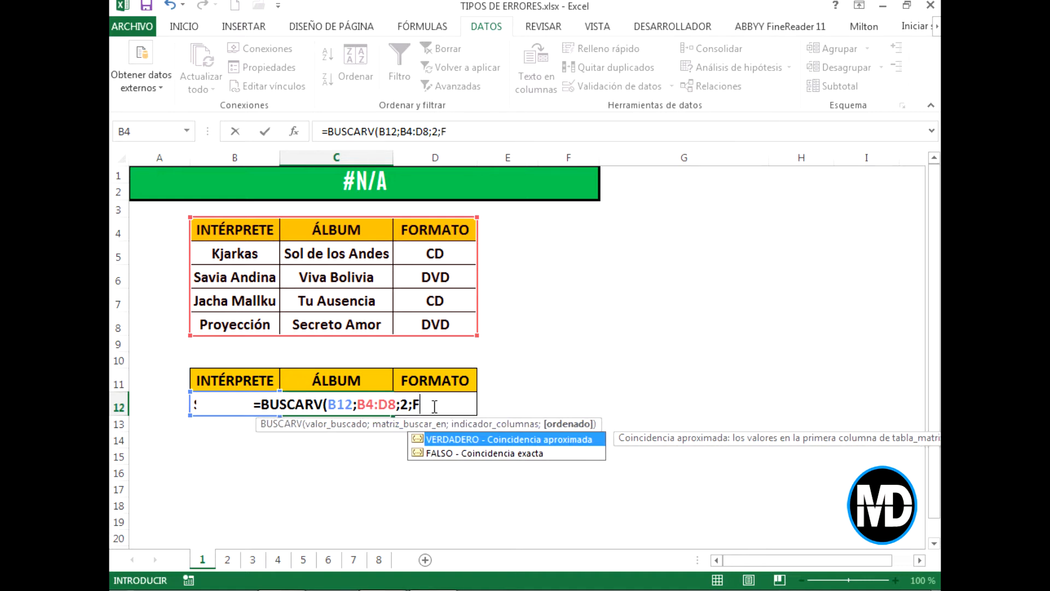
type("ALSO")
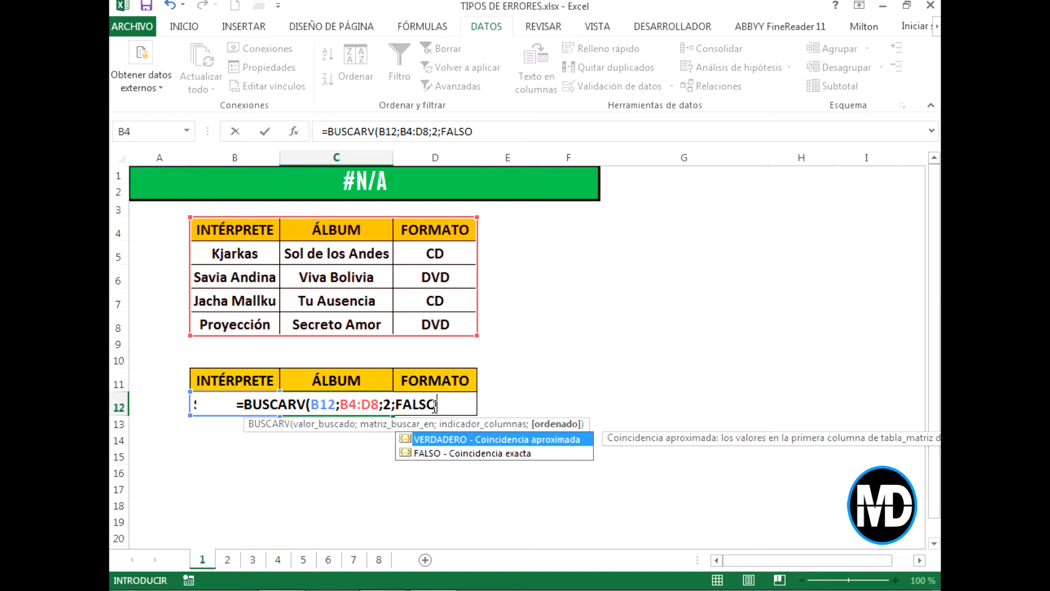
type(")")
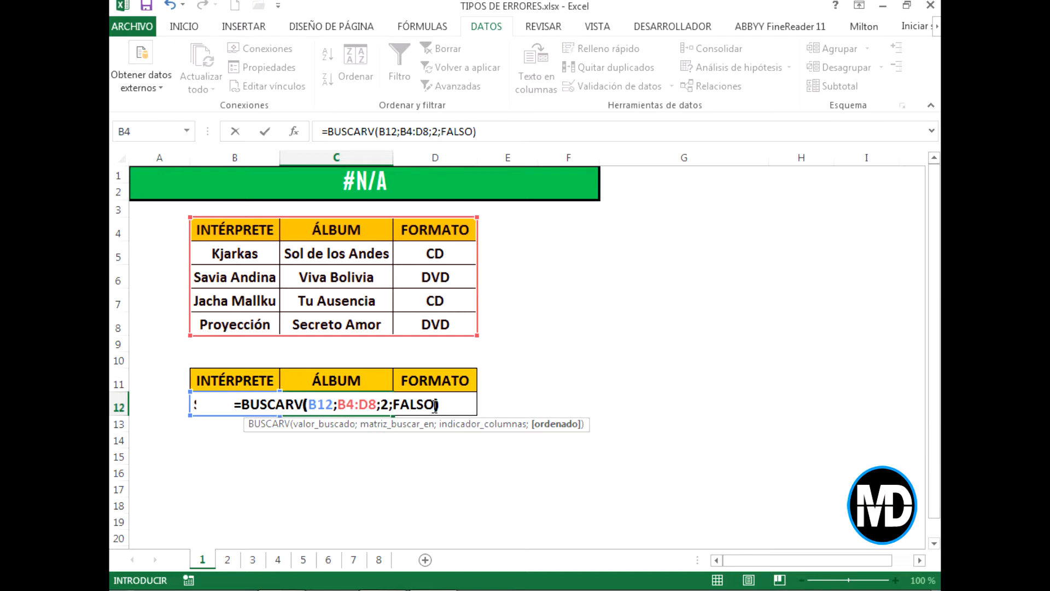
key("Return")
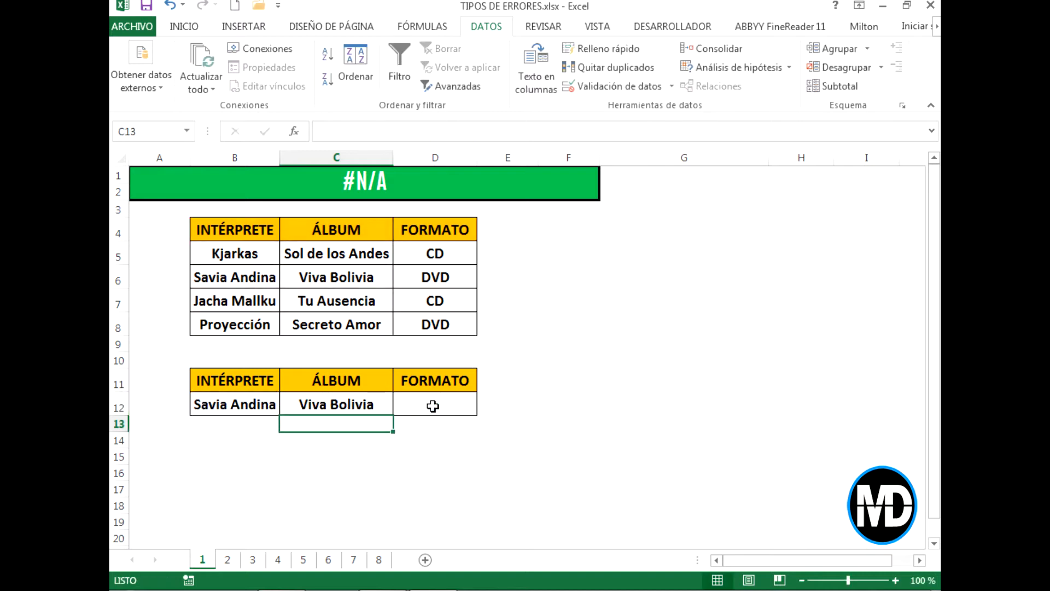
Step: Compare the album lookup in row 12 with the Savia Andina row of the source table
left_click(271, 405)
left_click(351, 404)
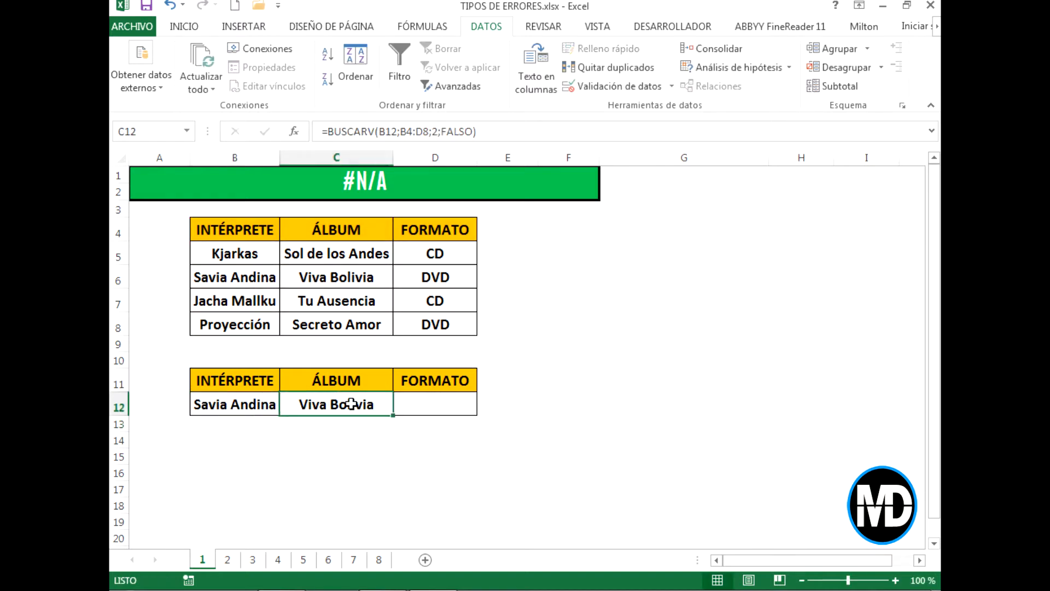
left_click_drag(266, 277, 347, 270)
Step: Enter the formula =BUSCARV(B12;B4:D8;3;FALSO) in the FORMATO cell D12
left_click(446, 403)
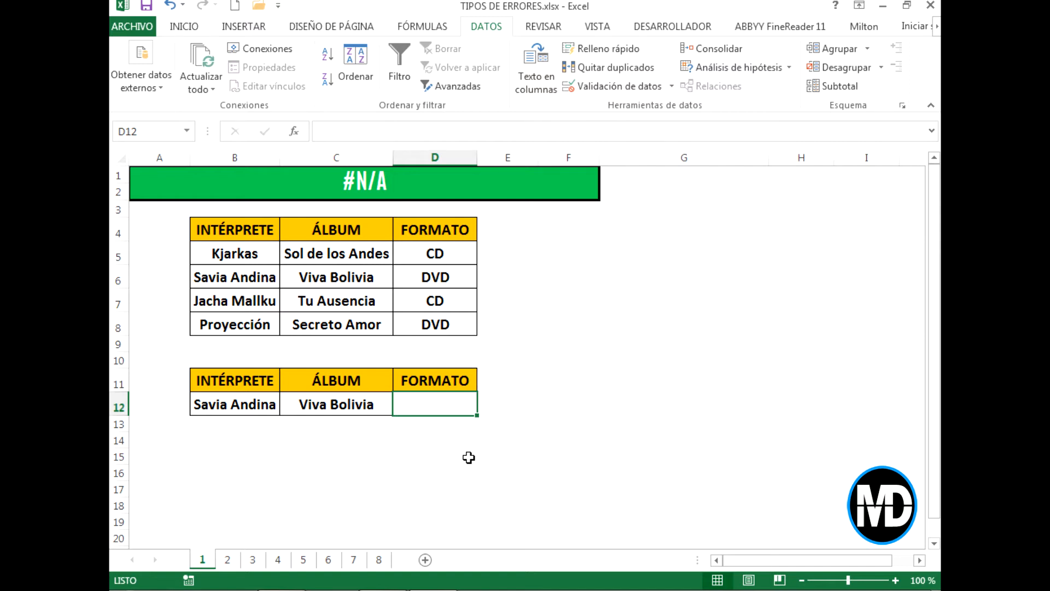
type("=")
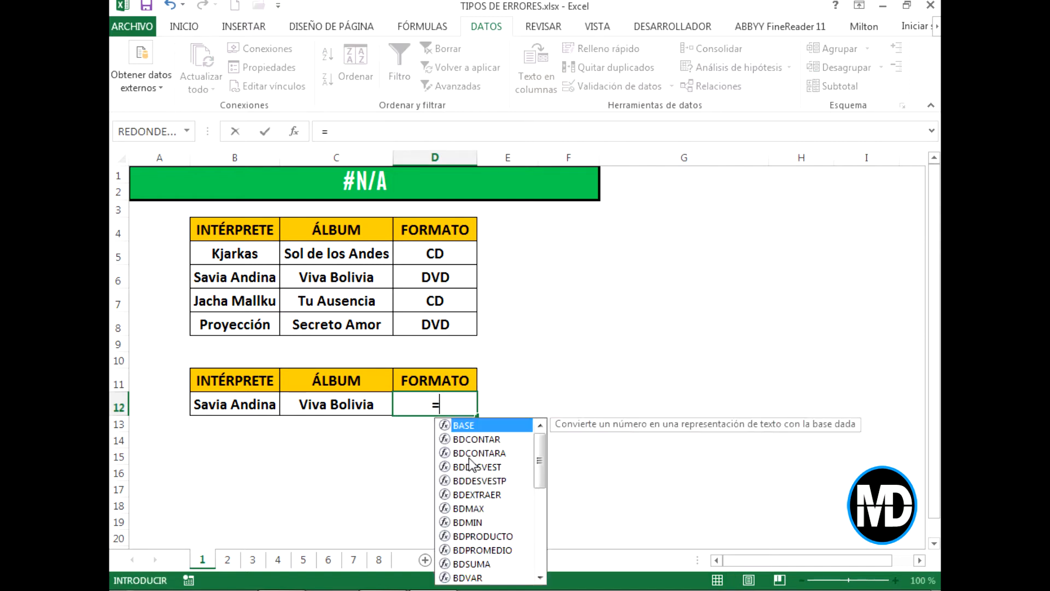
type("BUSCARV(")
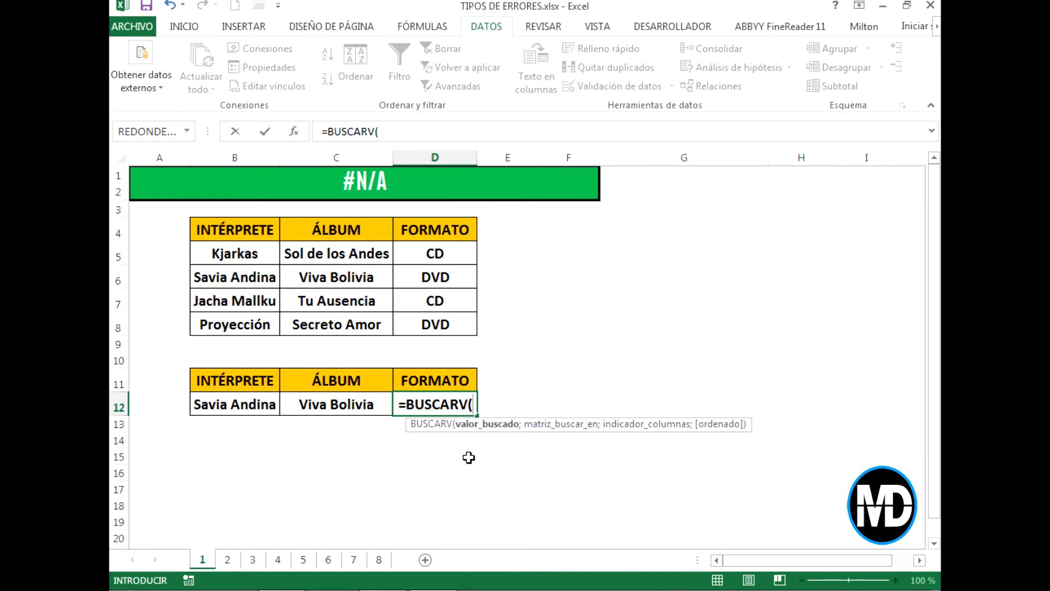
left_click(239, 403)
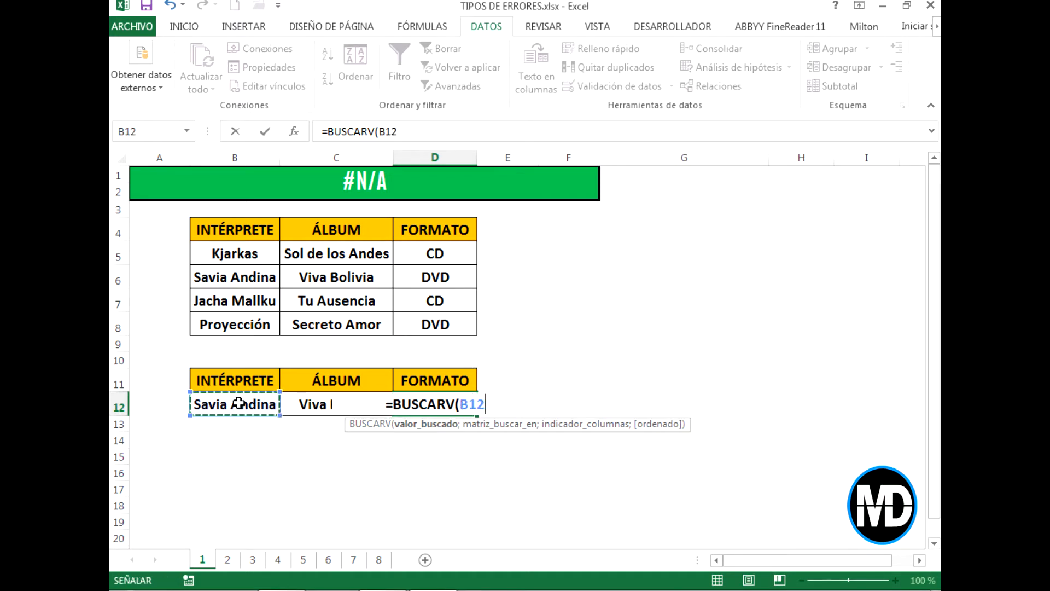
type(";")
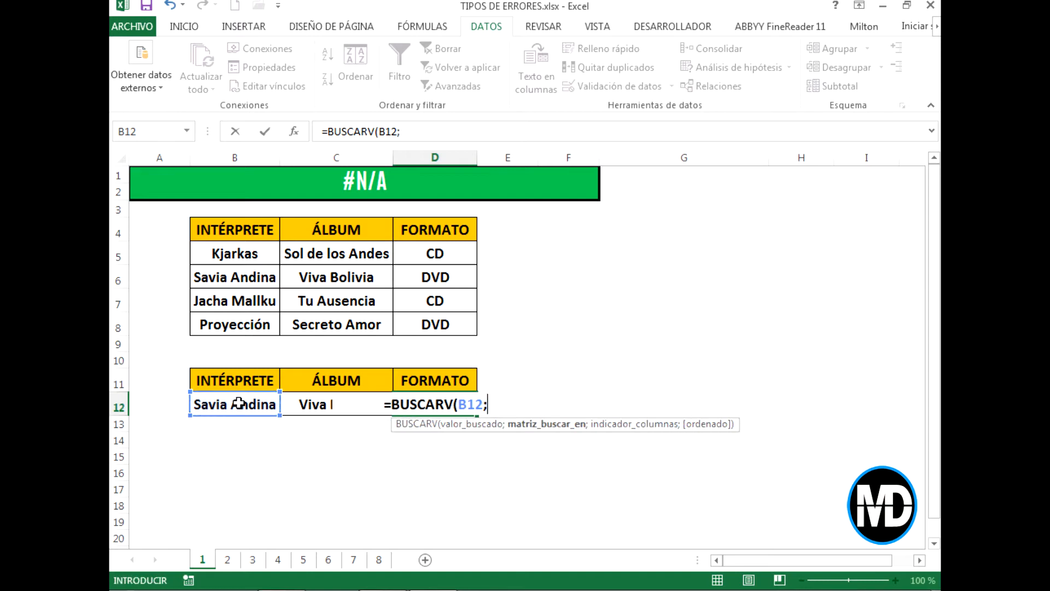
left_click_drag(246, 231, 423, 321)
type(";")
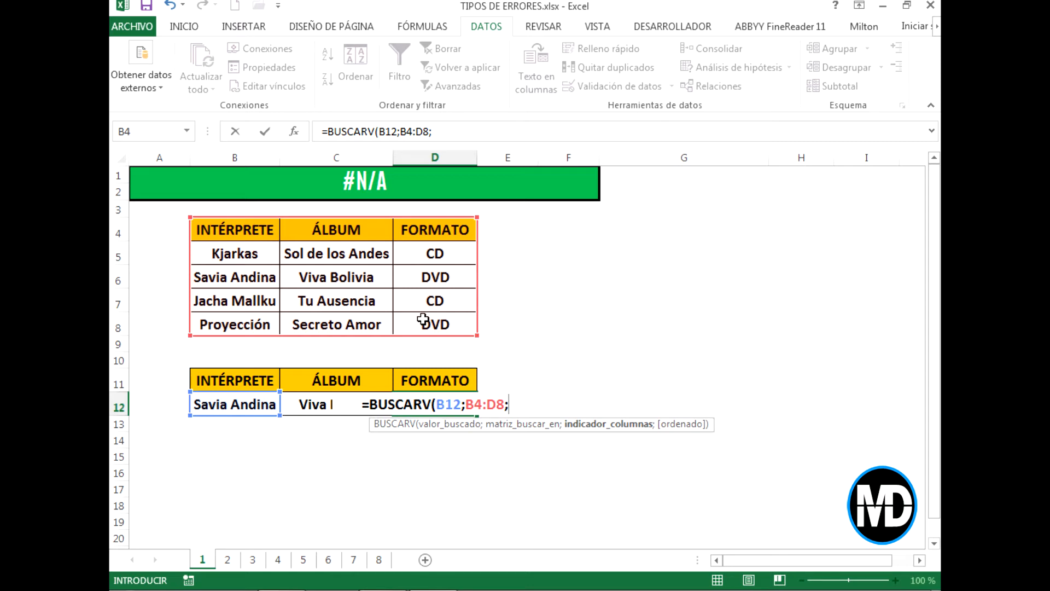
type("3")
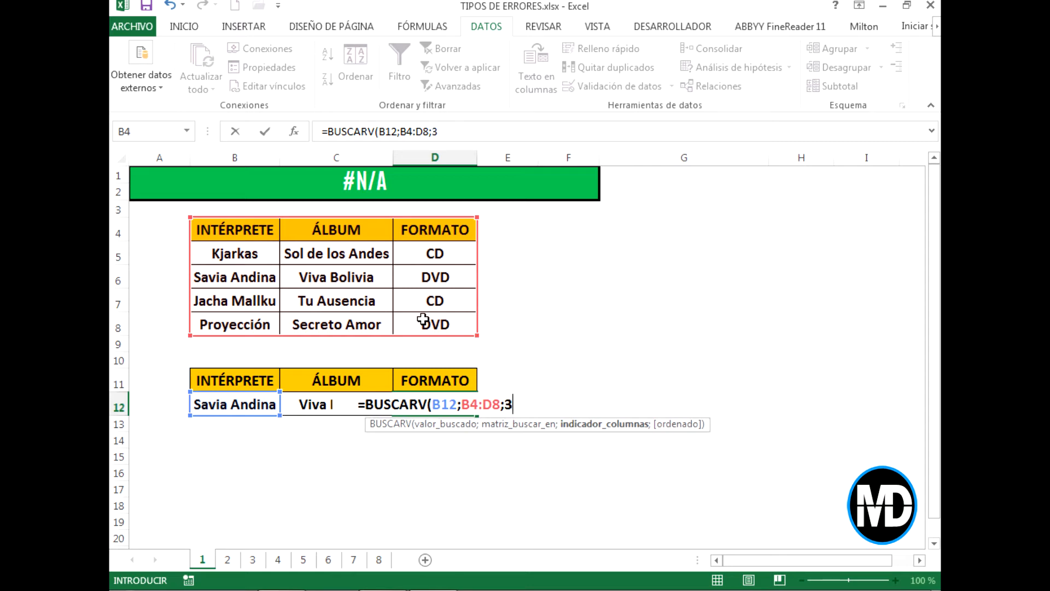
type(";")
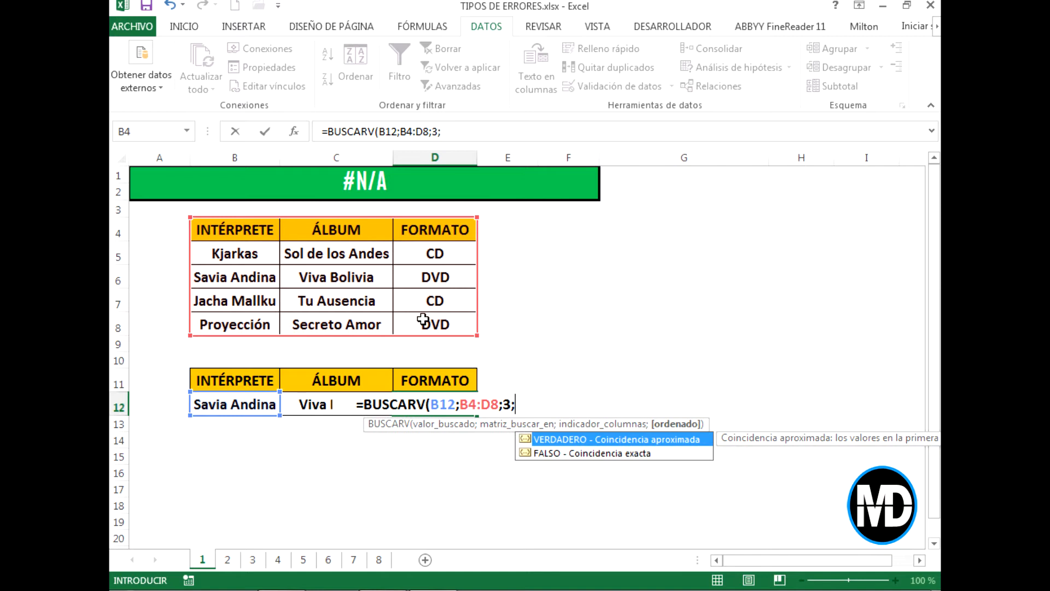
type("FALSO)")
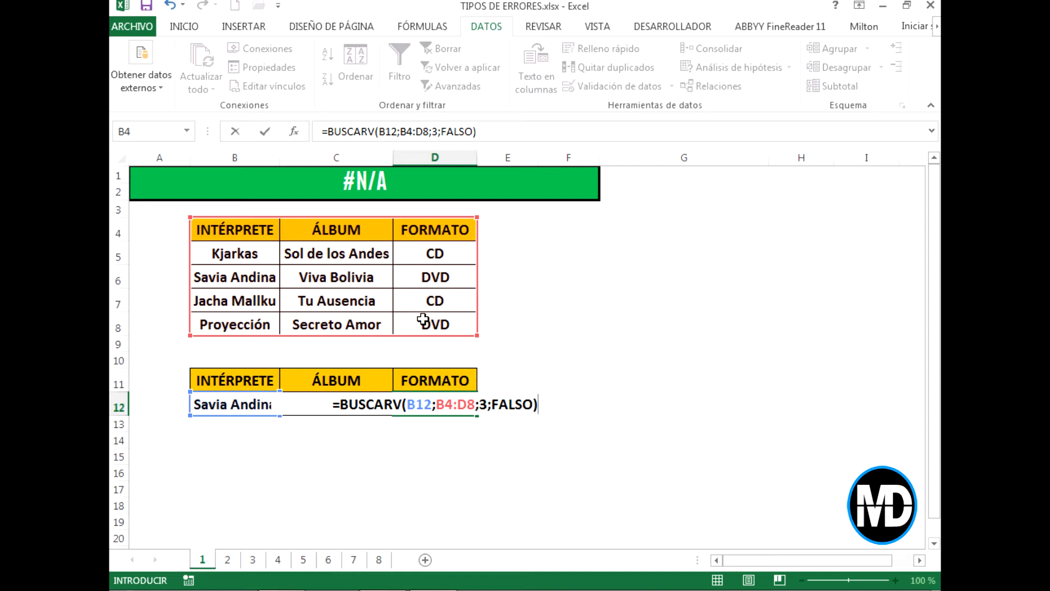
key("Return")
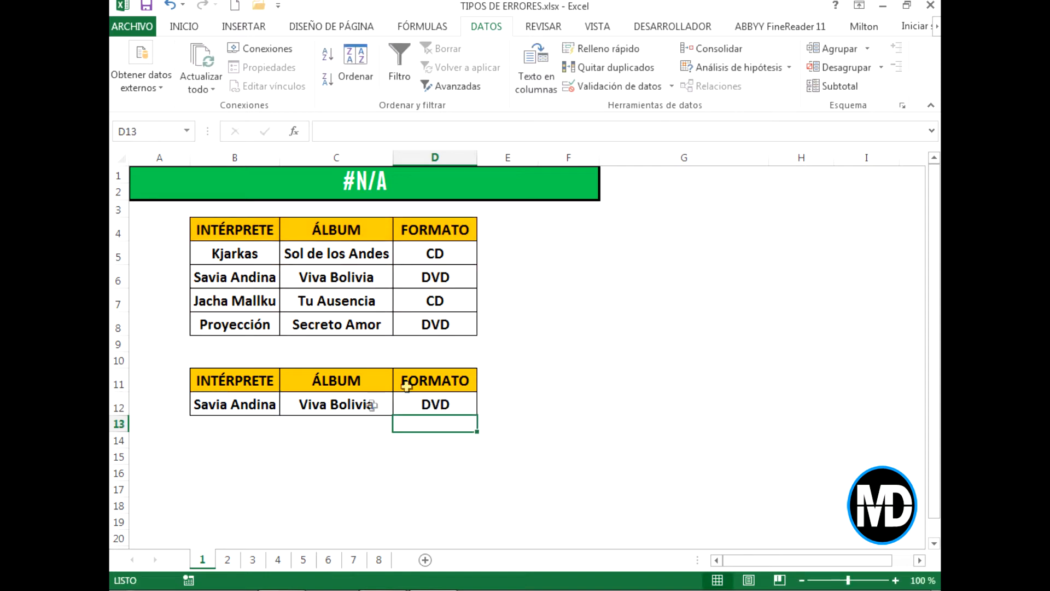
Step: Choose Proyección from the INTÉRPRETE drop-down list in B12
left_click(273, 405)
left_click(286, 408)
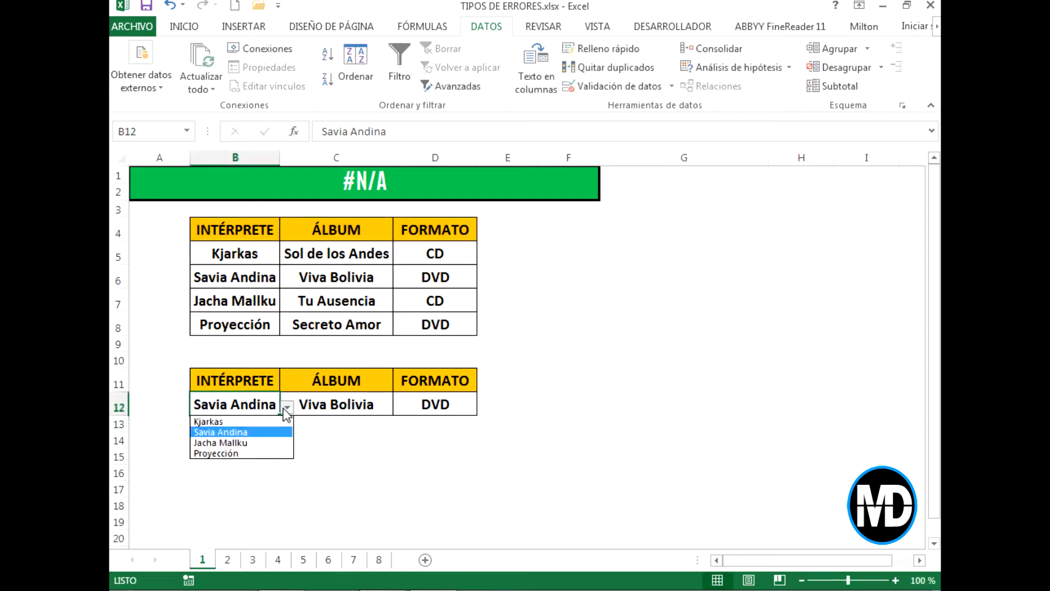
left_click(263, 452)
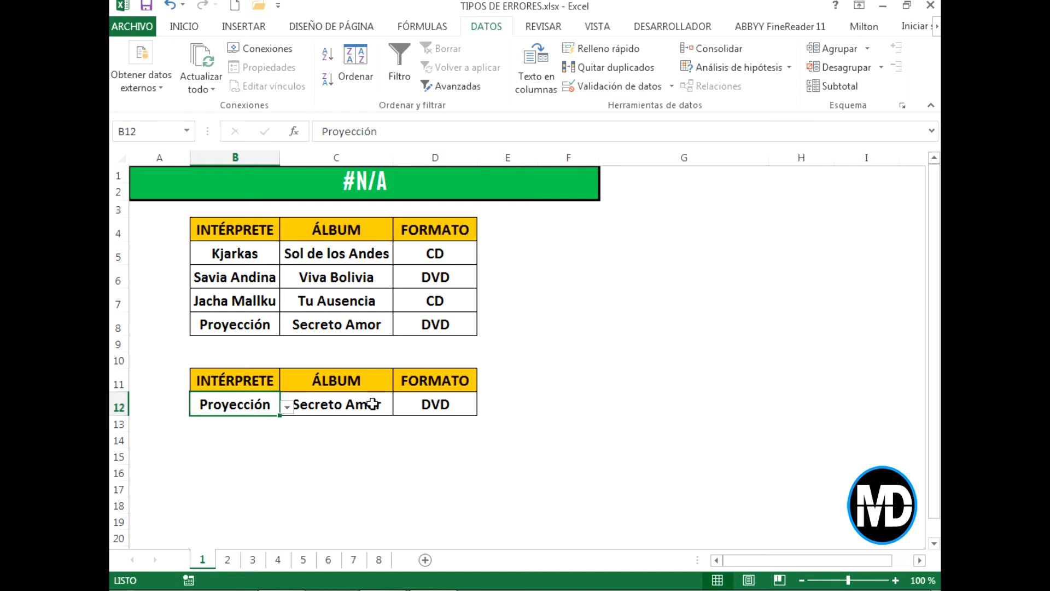
Step: Clear all performer, album and format data from the source table range B5:D8
left_click_drag(249, 253, 442, 329)
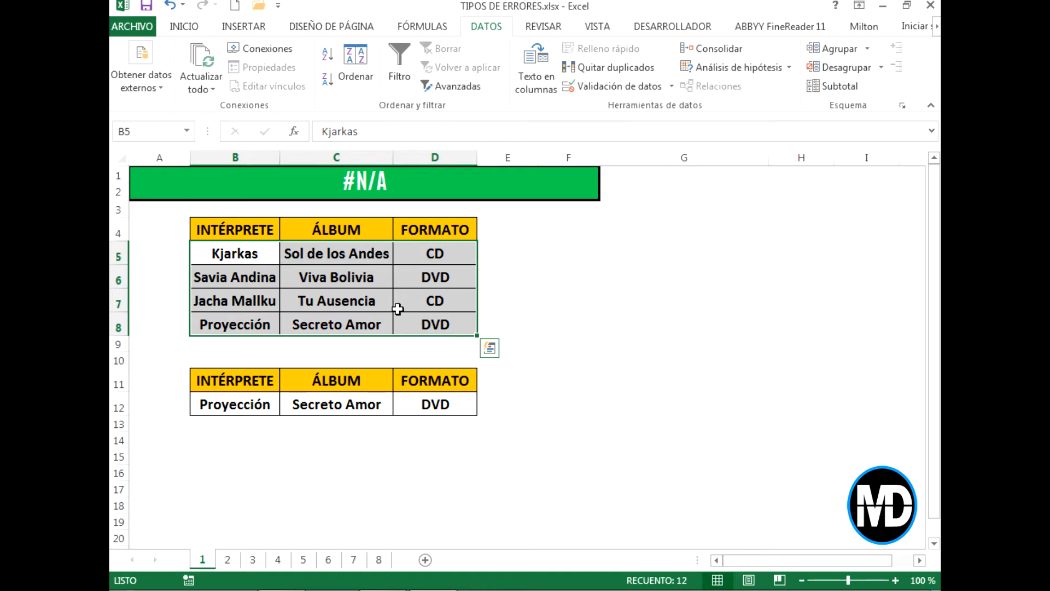
key("Delete")
left_click(387, 439)
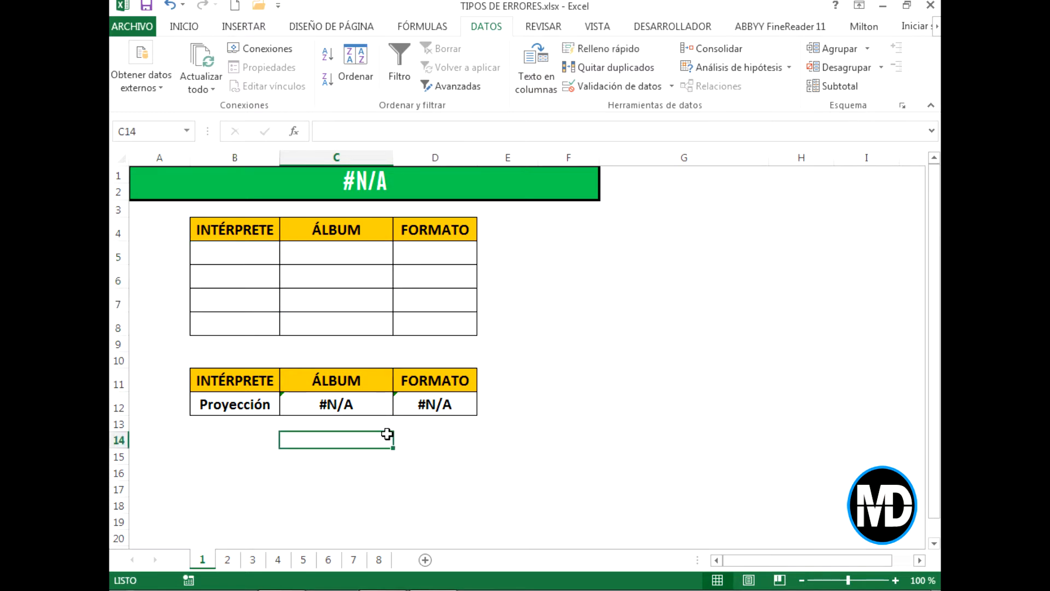
Step: Examine the ÁLBUM and FORMATO lookup cells C12 and D12 against the emptied source table
left_click(365, 405)
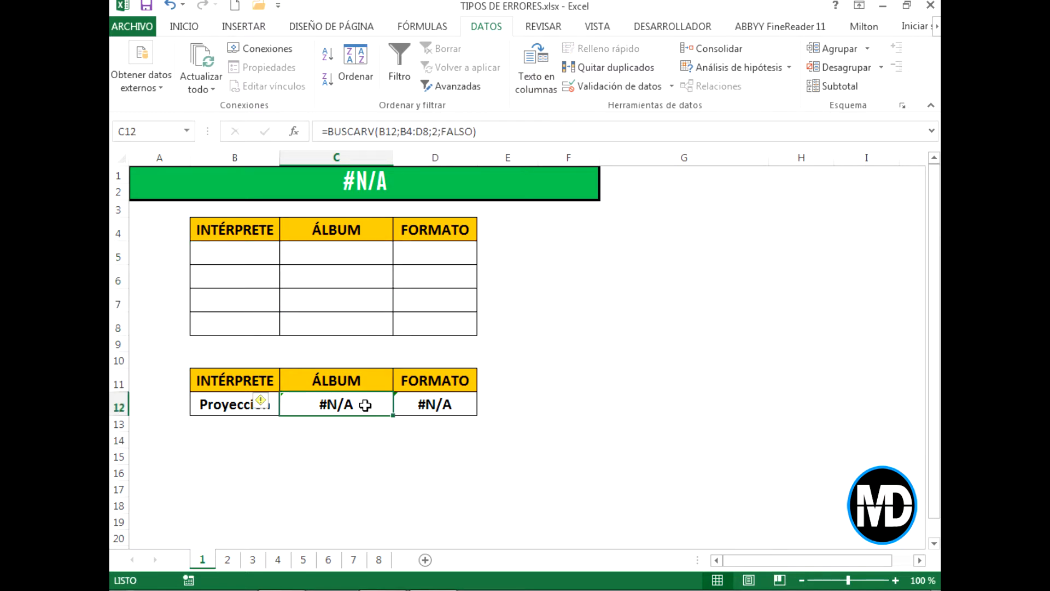
left_click(417, 405)
left_click(344, 405)
left_click(452, 405)
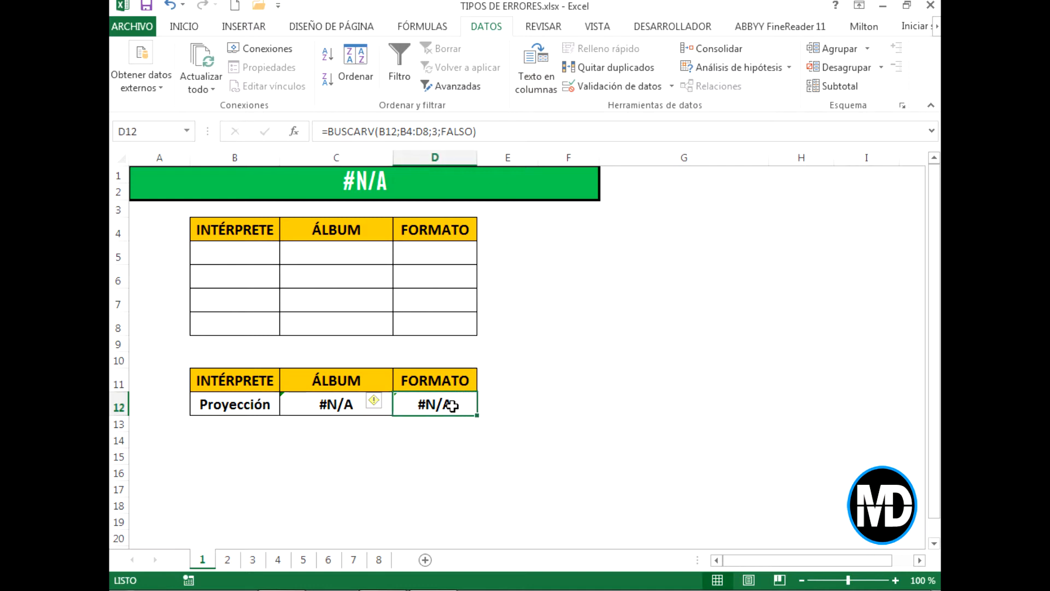
left_click_drag(262, 258, 447, 334)
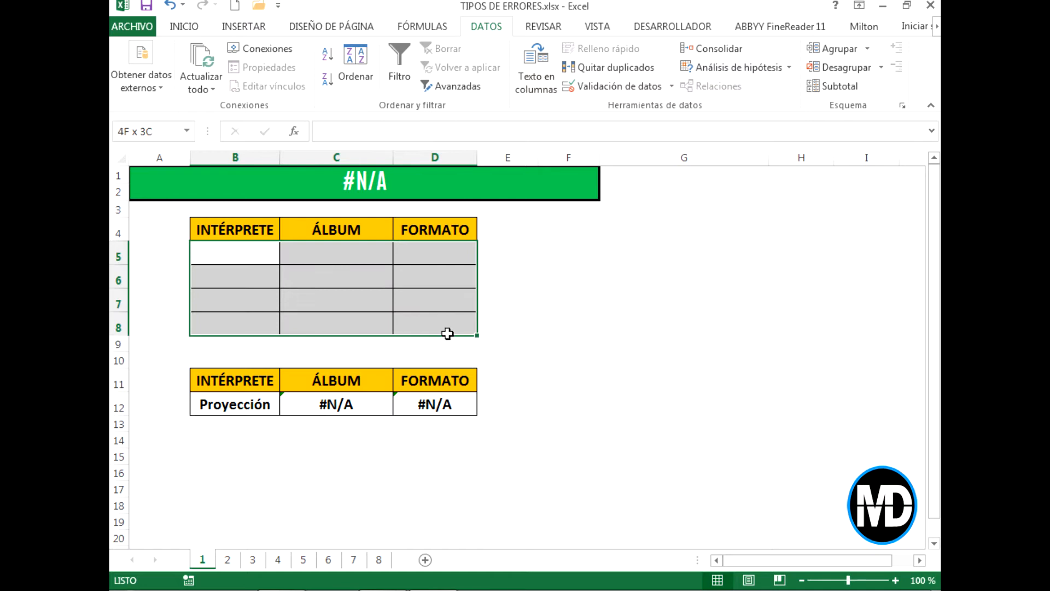
left_click(381, 406)
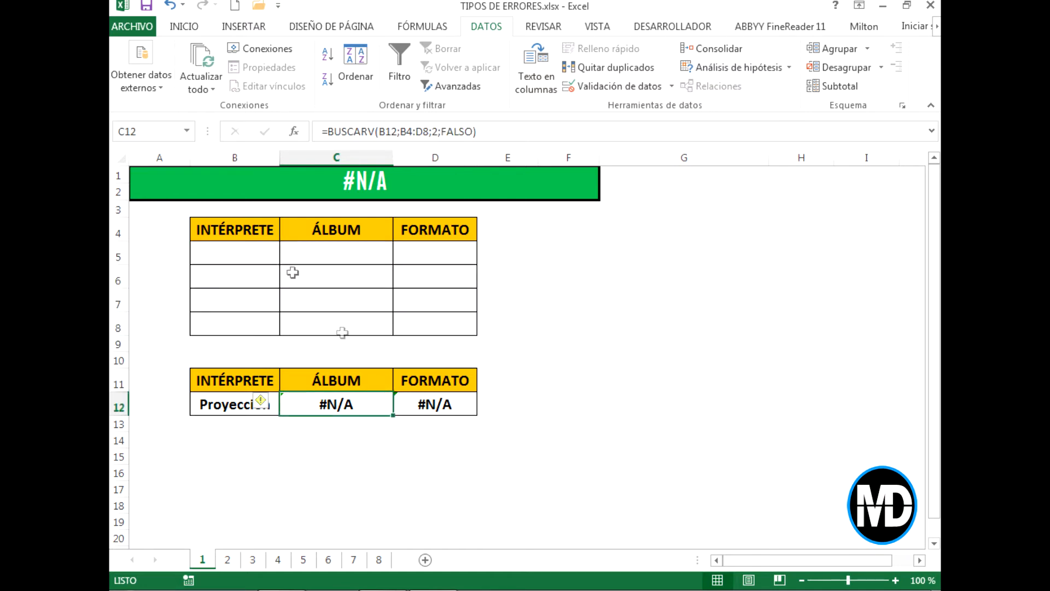
left_click(368, 383)
left_click(427, 387)
left_click(434, 403)
left_click(359, 413)
left_click(436, 404)
left_click(346, 404)
Step: Switch to sheet 2, which covers the #¡VALOR! error
left_click(227, 559)
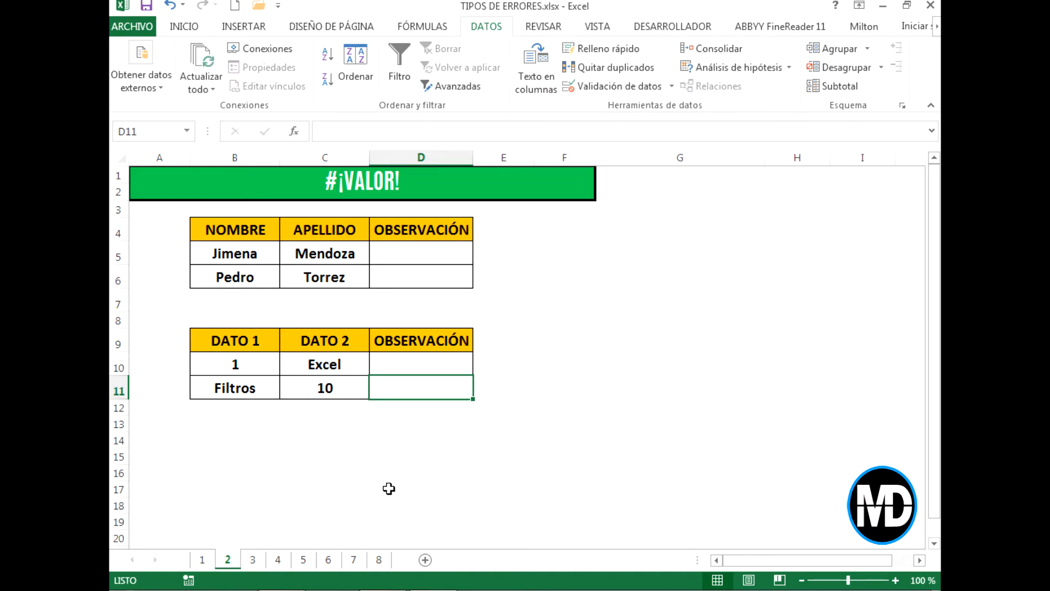
left_click(441, 254)
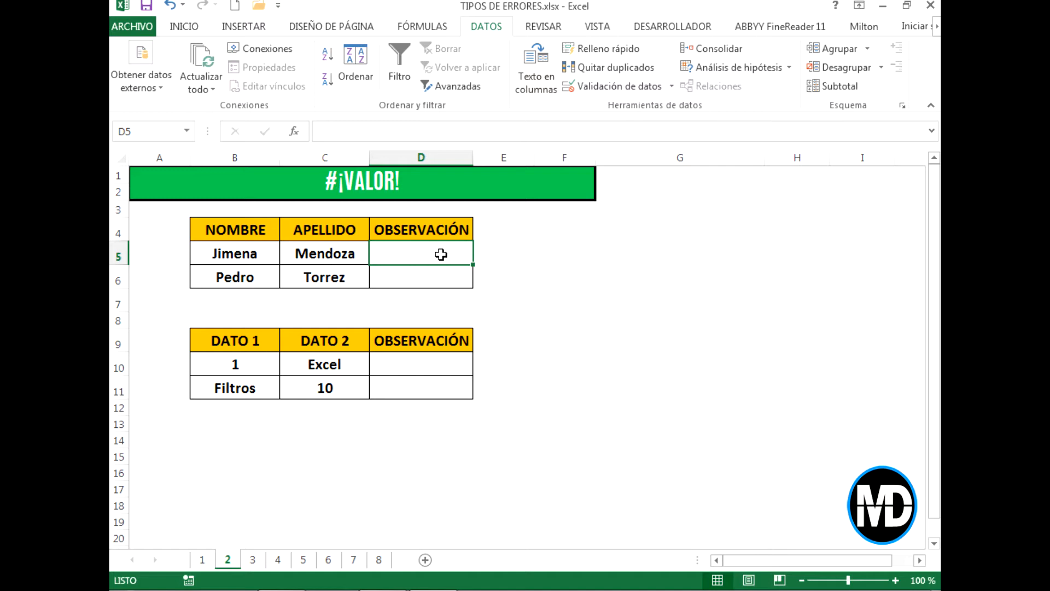
left_click(383, 185)
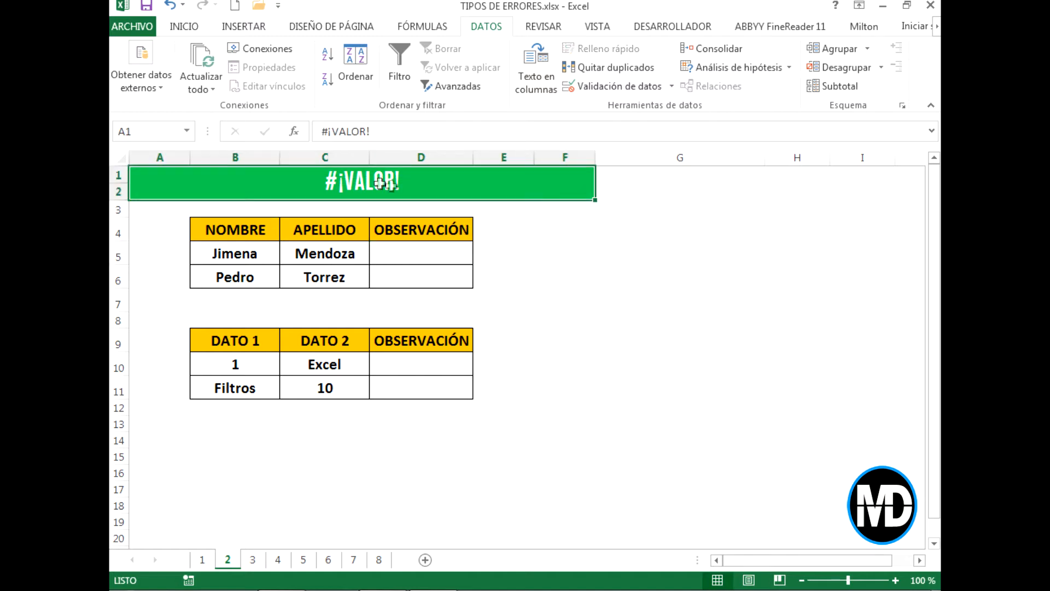
Step: Enter =B5*C5 in the first table's OBSERVACIÓN cell D5 and copy it down to D6
left_click(421, 253)
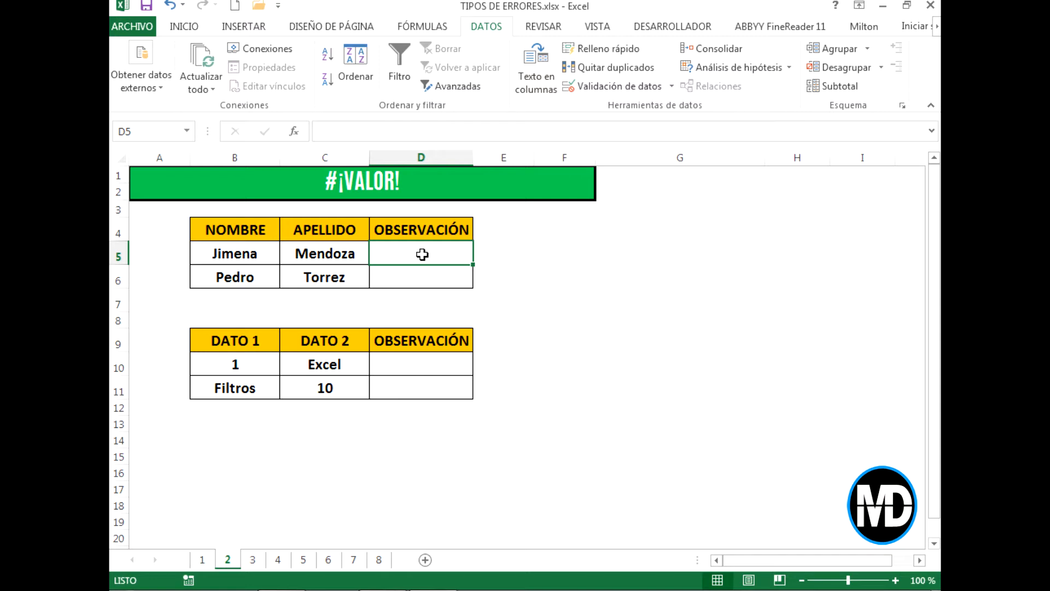
type("=")
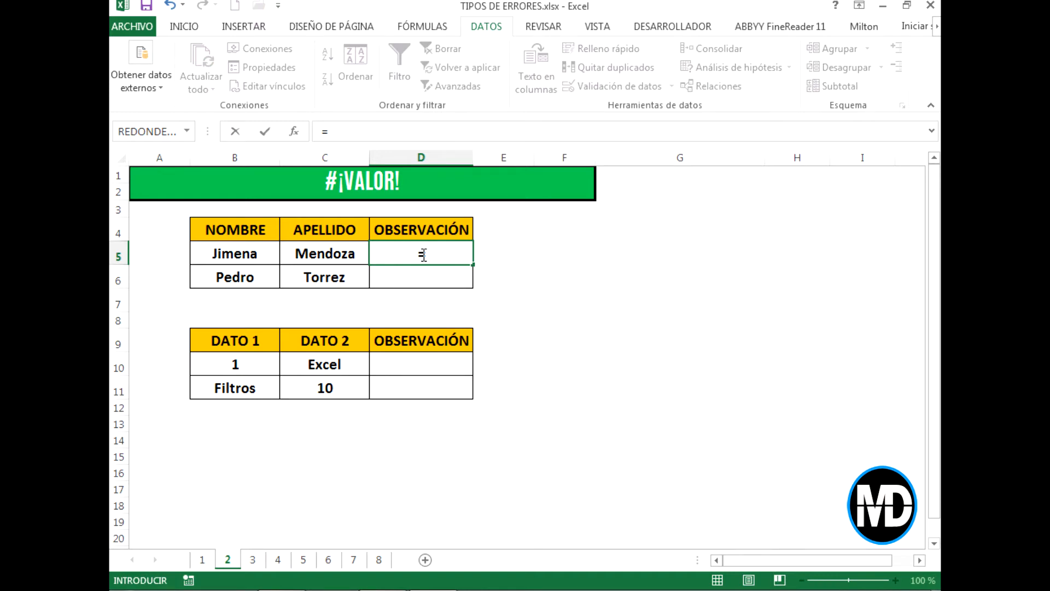
type("b5")
key("BackSpace")
key("BackSpace")
type("B")
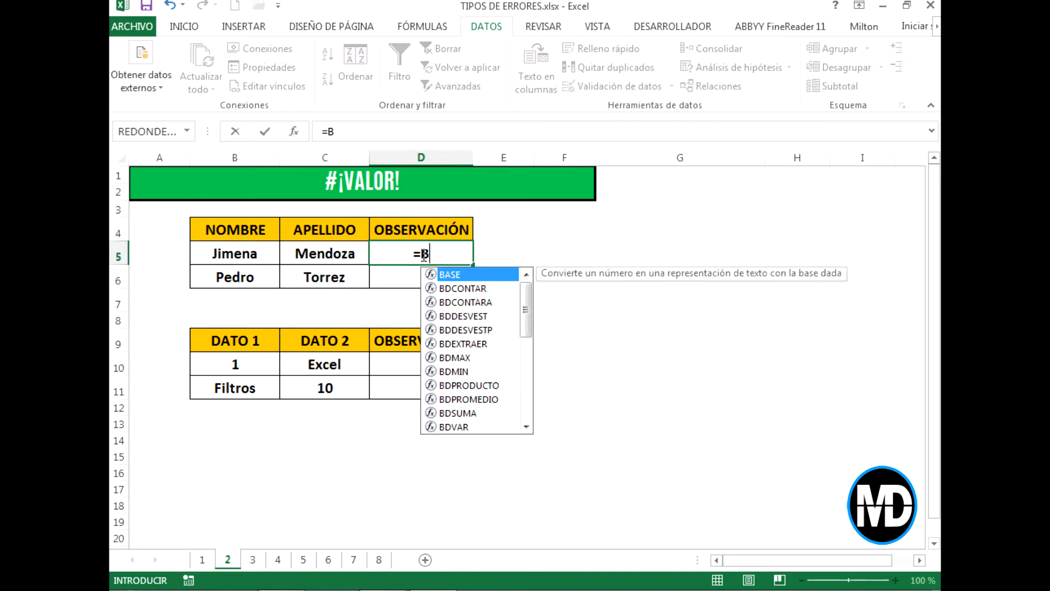
type("5*C5")
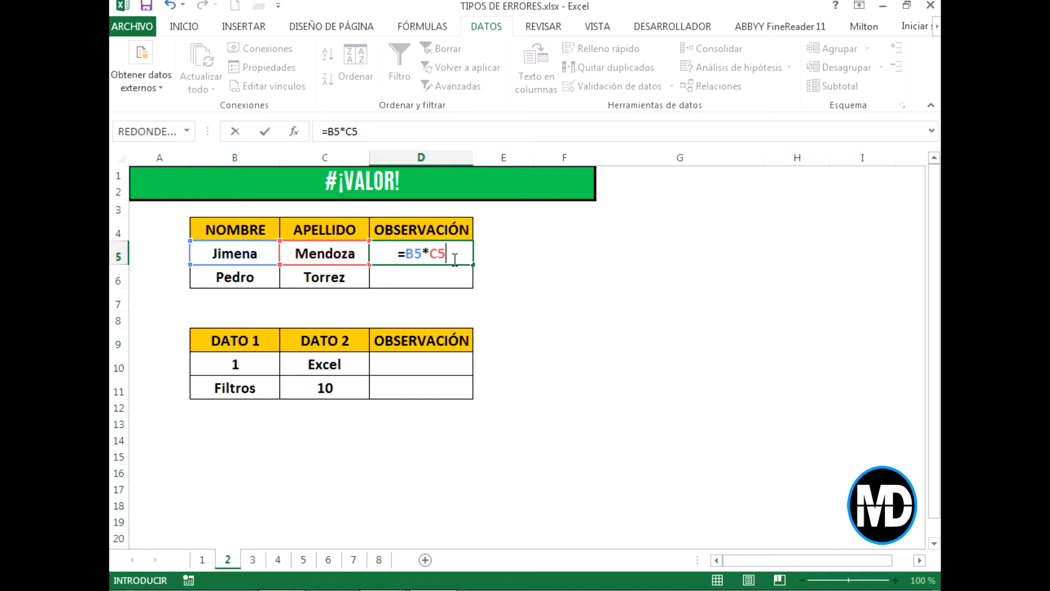
key("Return")
left_click(454, 259)
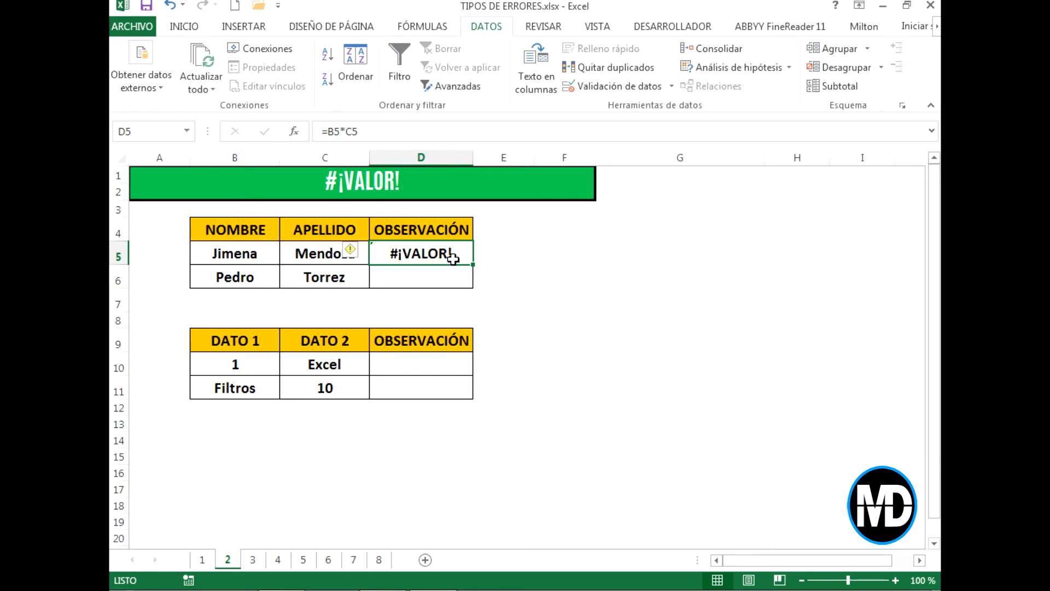
left_click_drag(473, 264, 474, 286)
Step: Enter =B10+C10 in the second table's OBSERVACIÓN cell D10 and copy it down to D11
left_click(435, 363)
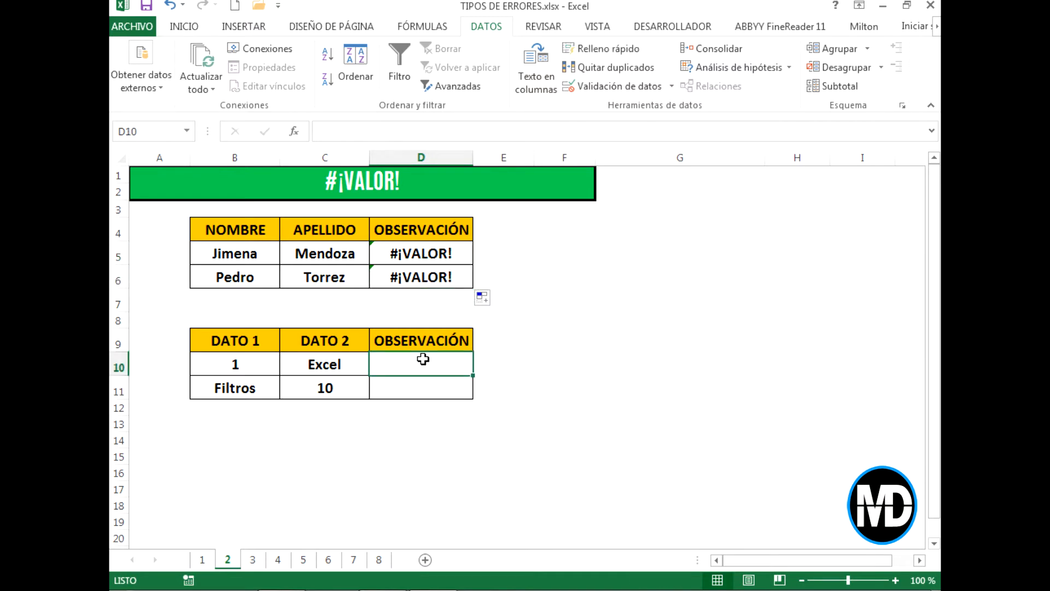
type("=B10")
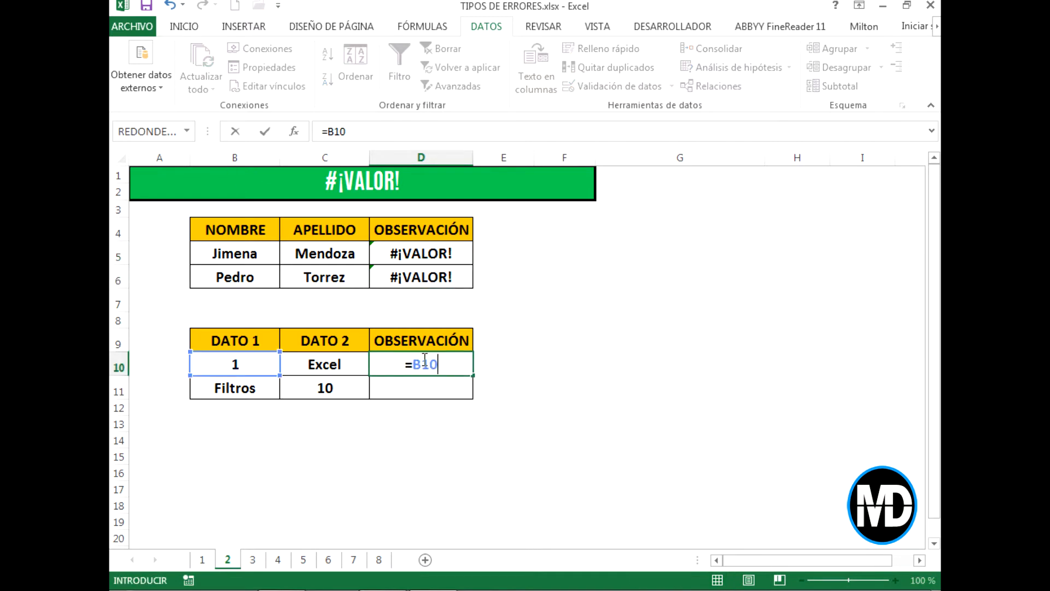
type("+C10")
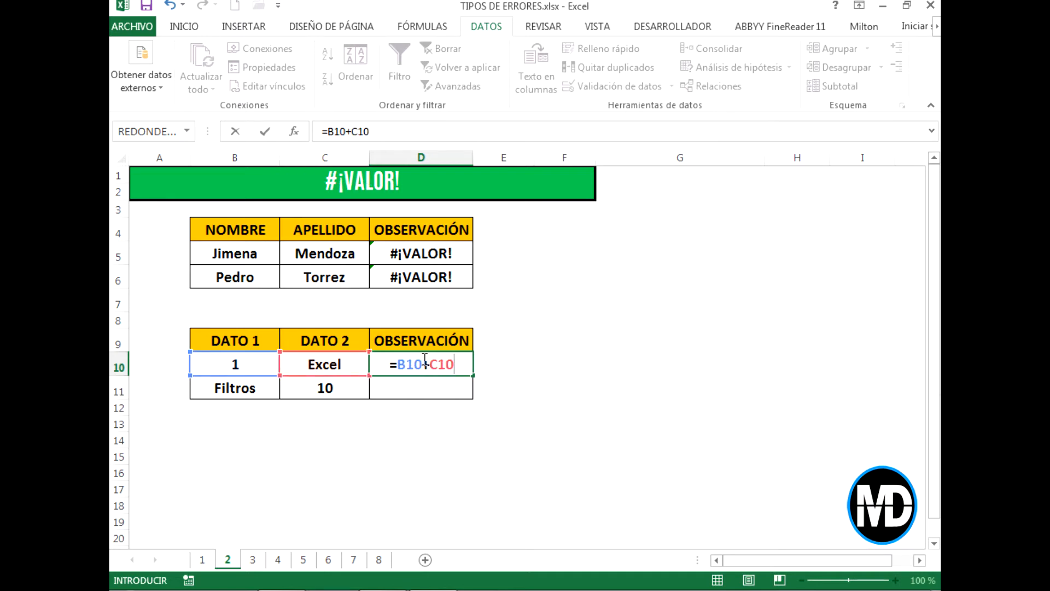
key("Return")
left_click(423, 360)
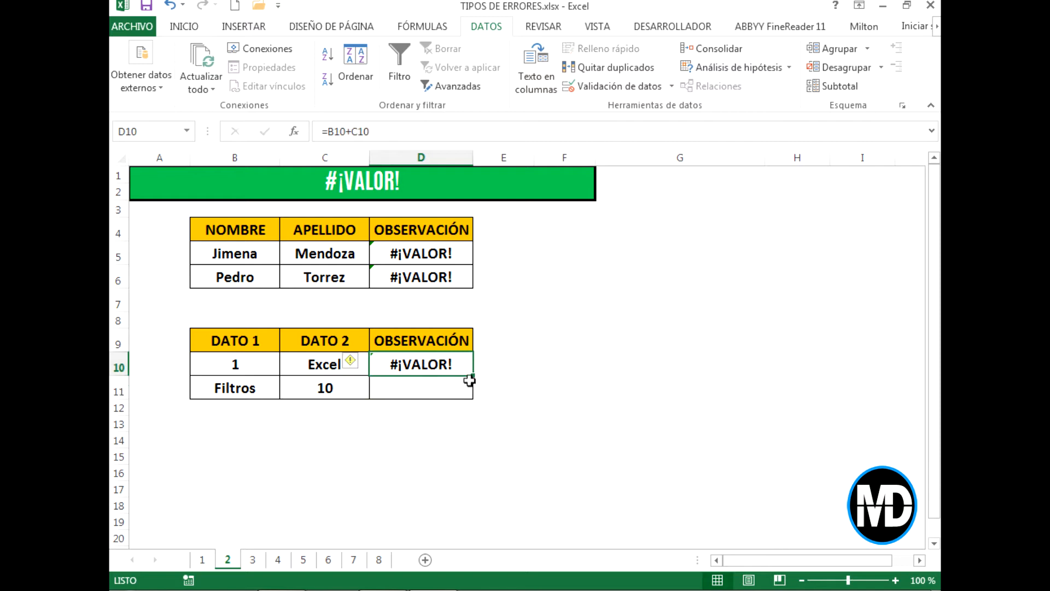
left_click_drag(473, 376, 430, 387)
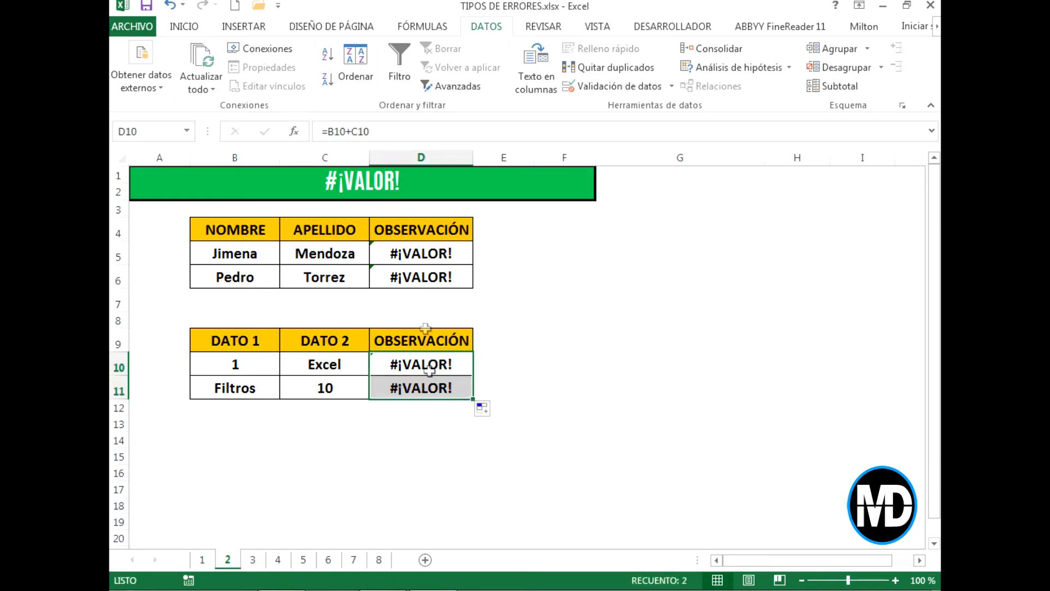
Step: Compare the formulas in D5 and D10 with the text and number cells they refer to
mouse_move(436, 252)
left_mouse_down()
mouse_move(426, 274)
mouse_move(440, 255)
left_mouse_up()
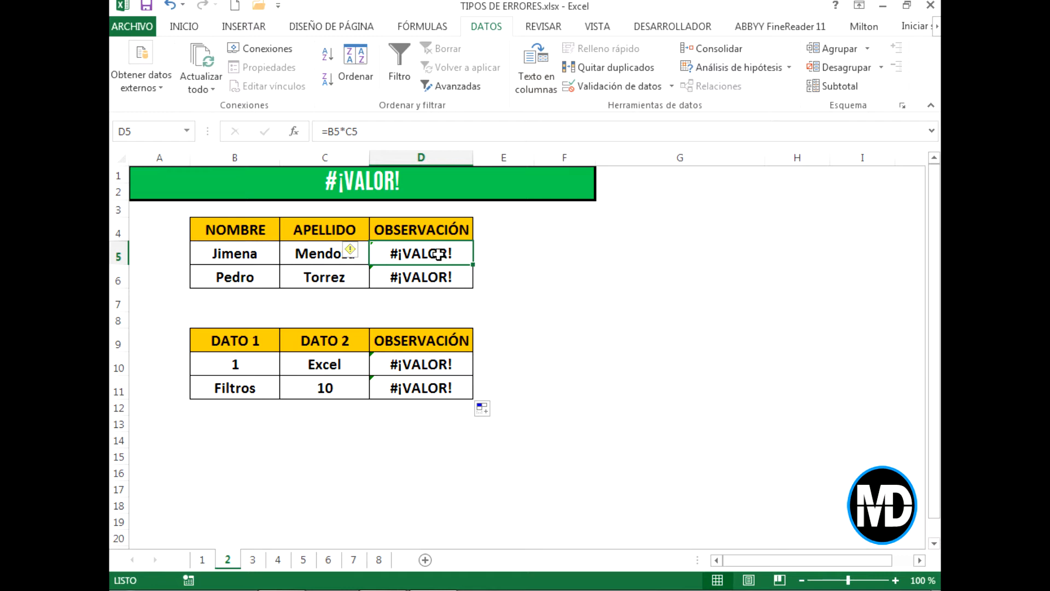
left_click_drag(256, 253, 327, 249)
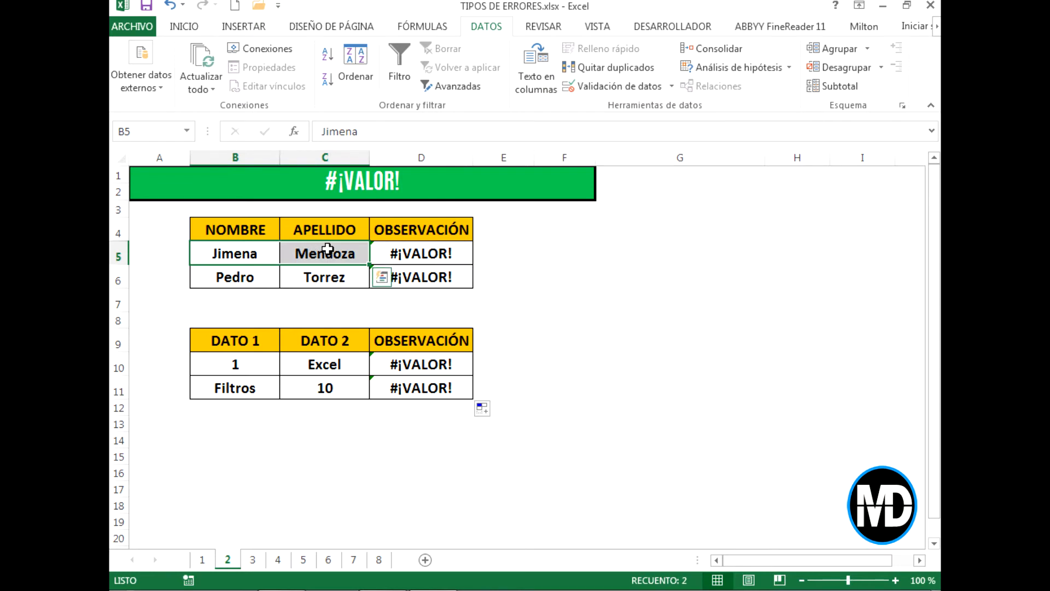
left_click(444, 364)
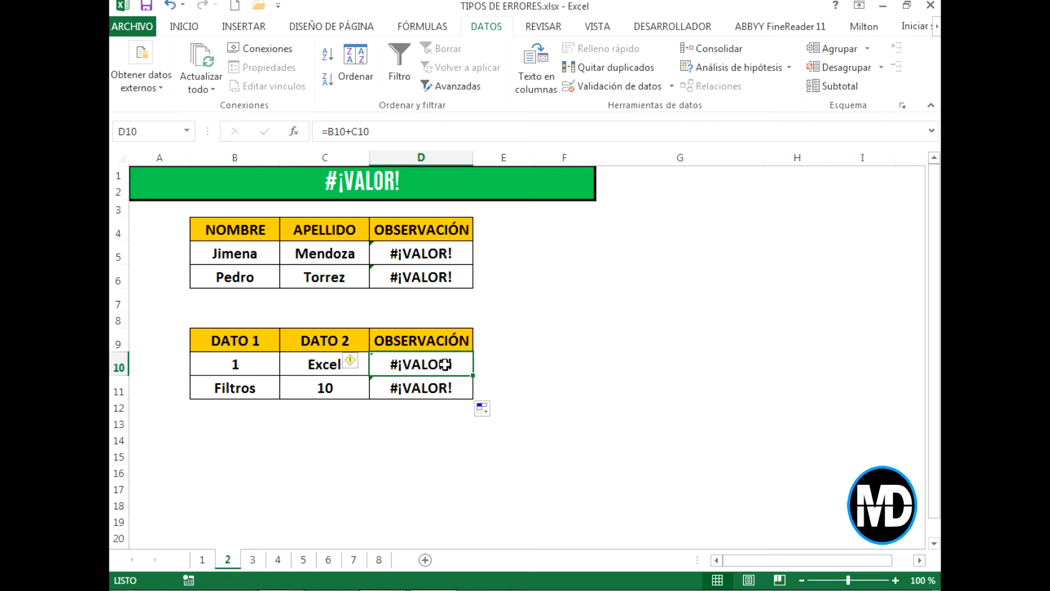
left_click(255, 364)
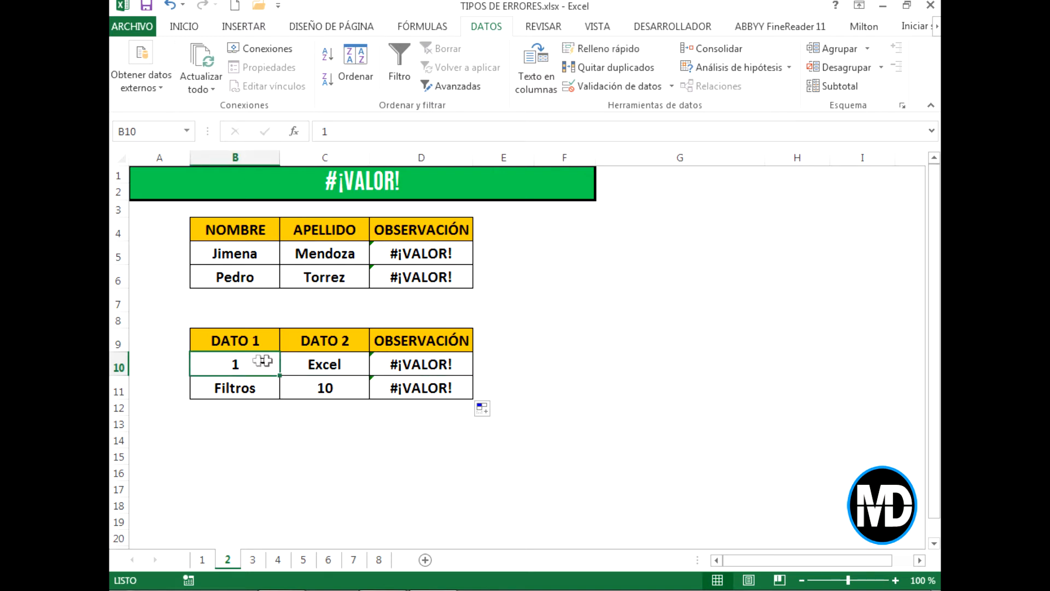
Step: Check the addition formulas in D10 and D11 against the DATO 1 and DATO 2 cells they add
left_click(328, 361)
left_click(439, 364)
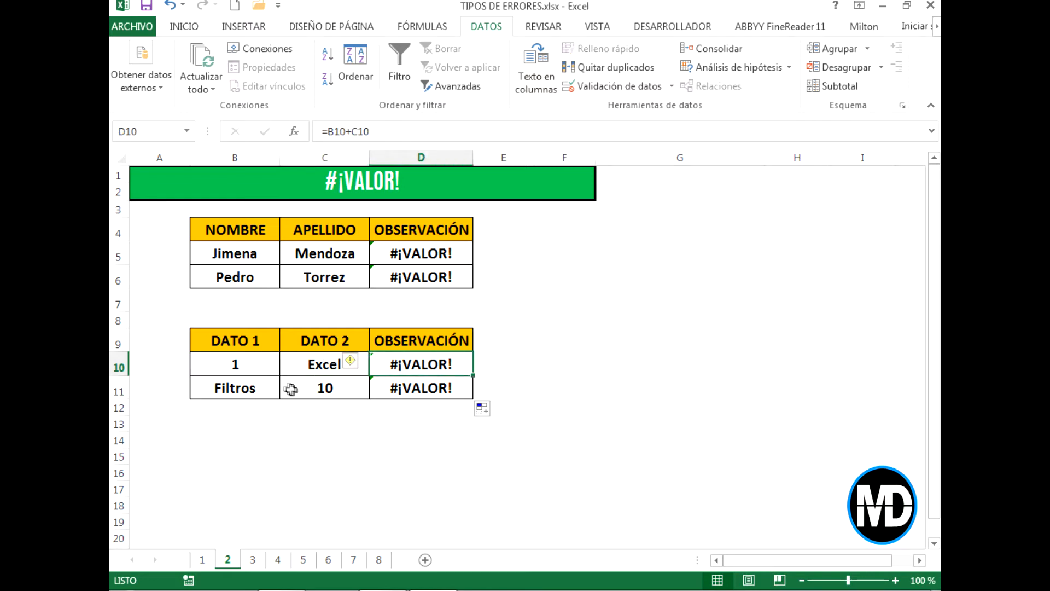
left_click(260, 389)
left_click(328, 386)
left_click(438, 377)
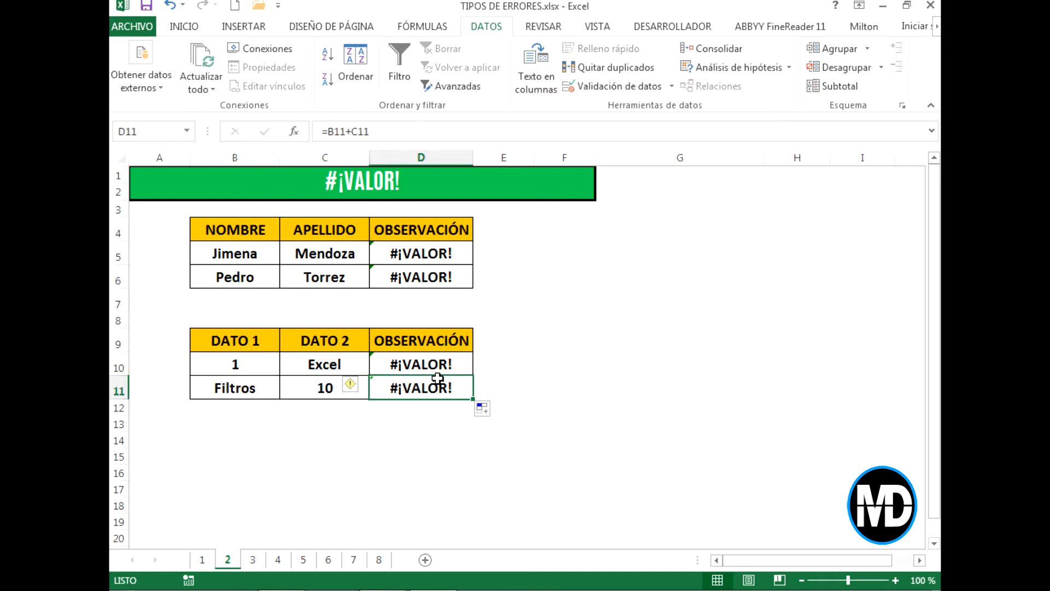
Step: Switch to sheet 3, which covers the #¡REF! error, and enter =B5+B6+B7+B8 in the TOTAL cell B10
left_click(253, 559)
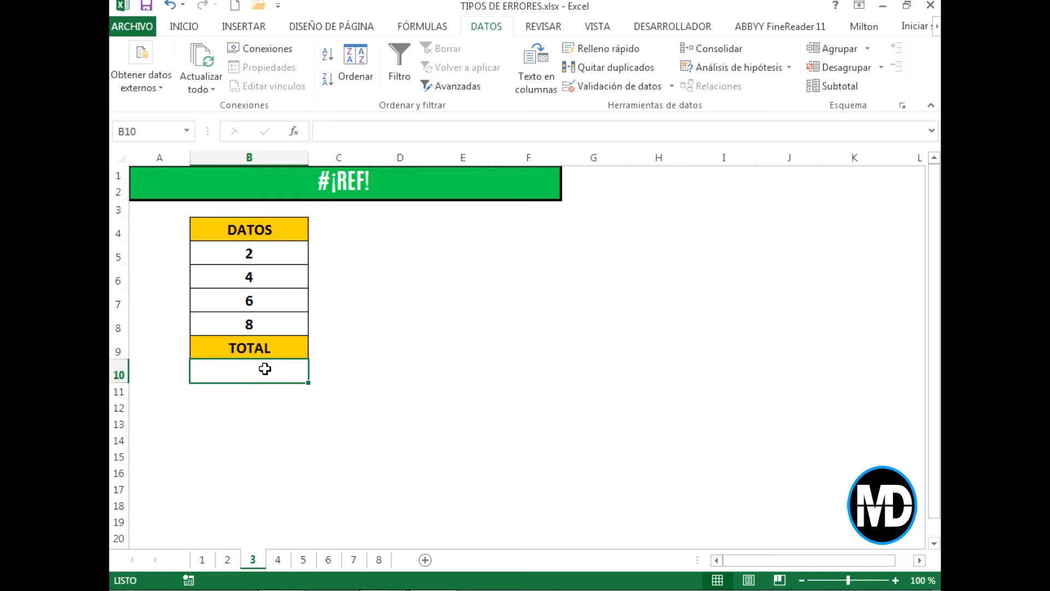
type("=")
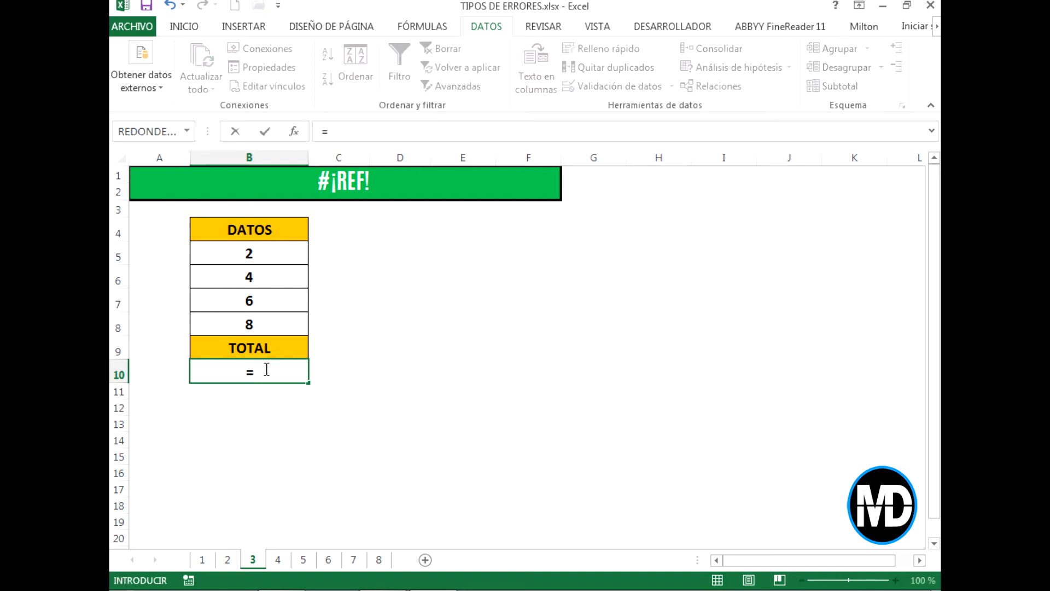
type("B4+")
key("BackSpace")
key("BackSpace")
type("5")
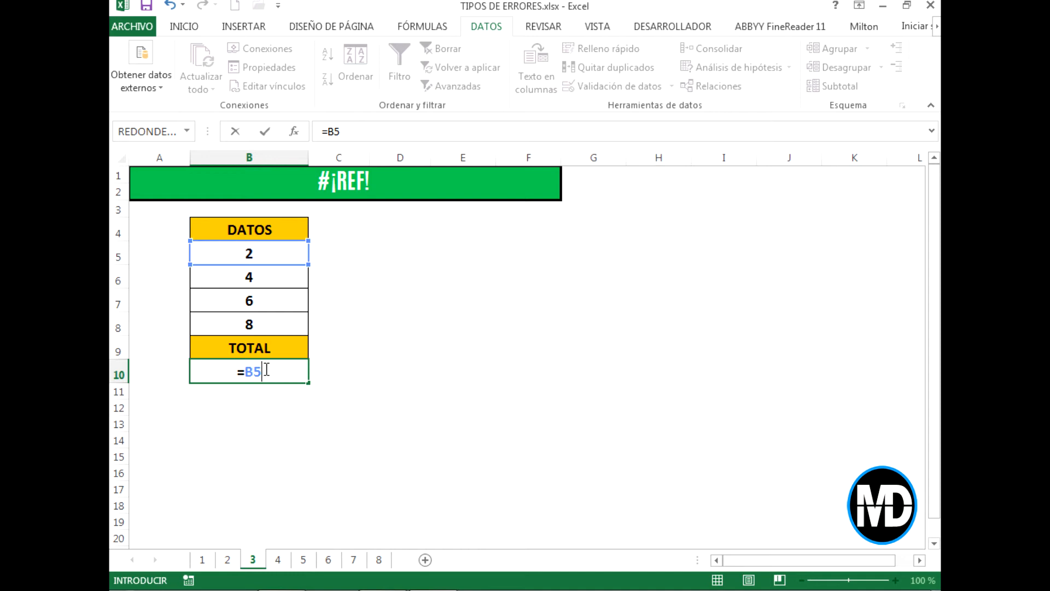
type("+B6+B7+B8")
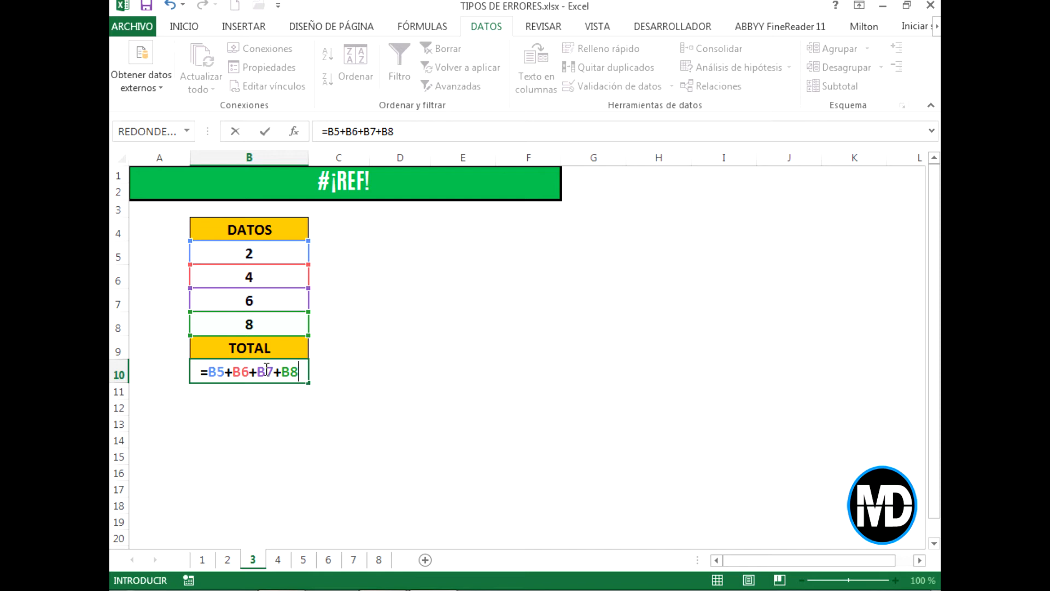
key("Return")
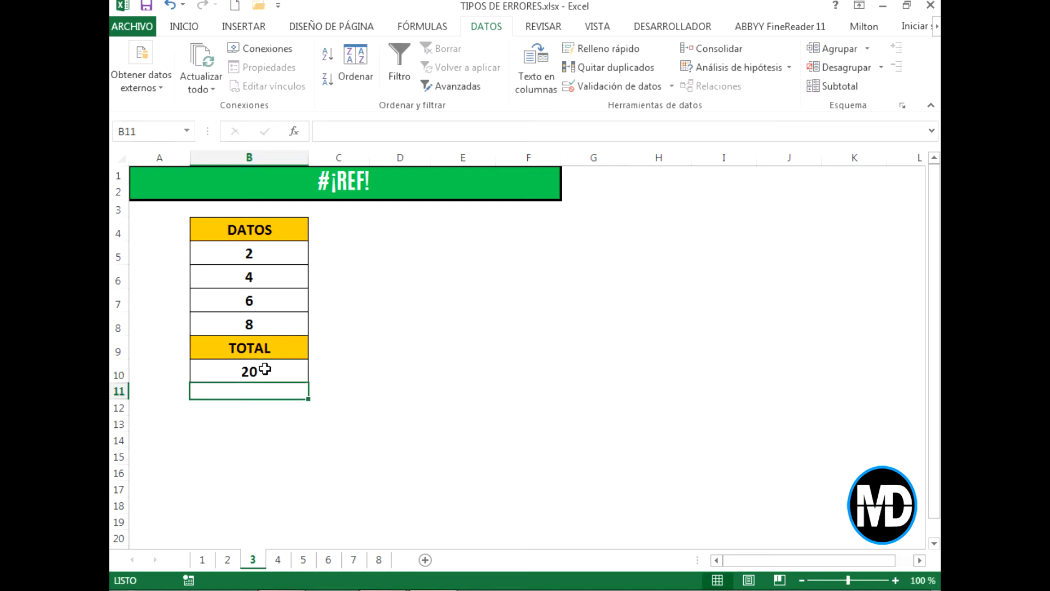
Step: Delete data rows 5 to 8 to break the references of the TOTAL sum, and undo the deletion
left_click(265, 369)
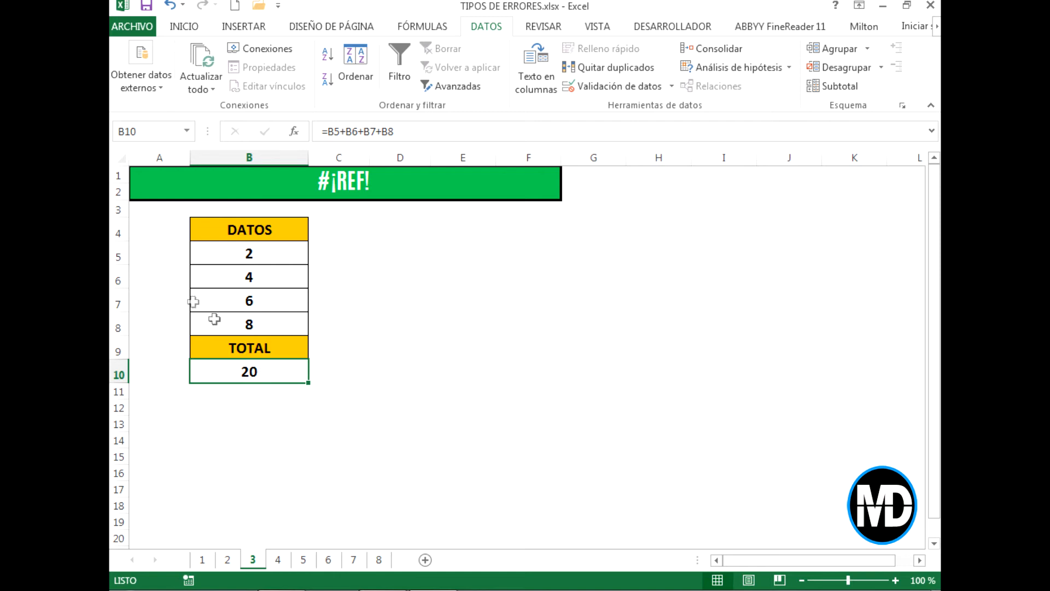
left_click_drag(118, 255, 116, 331)
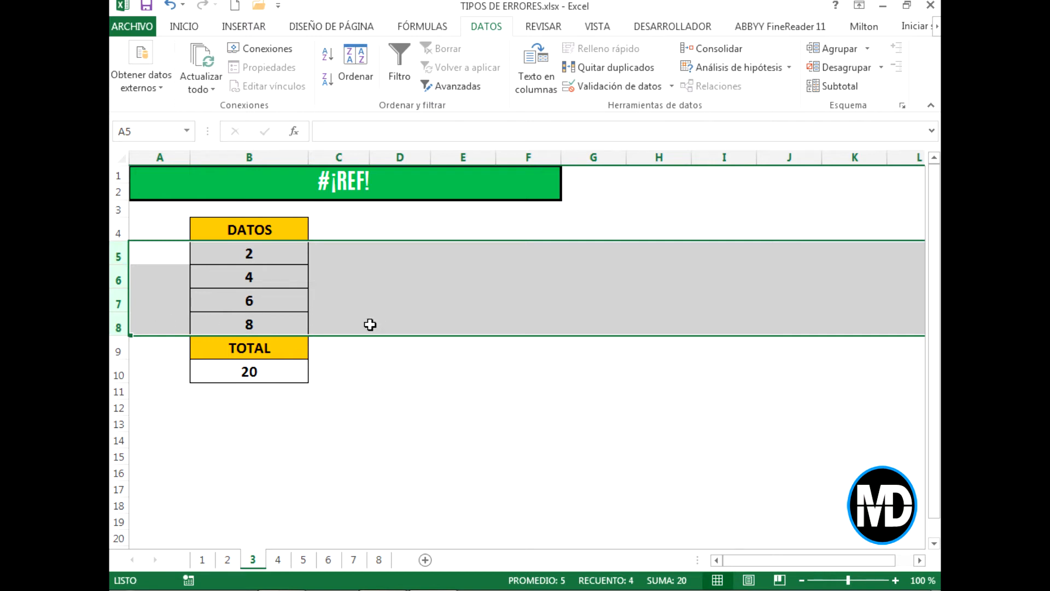
left_click_drag(120, 256, 120, 328)
right_click(115, 278)
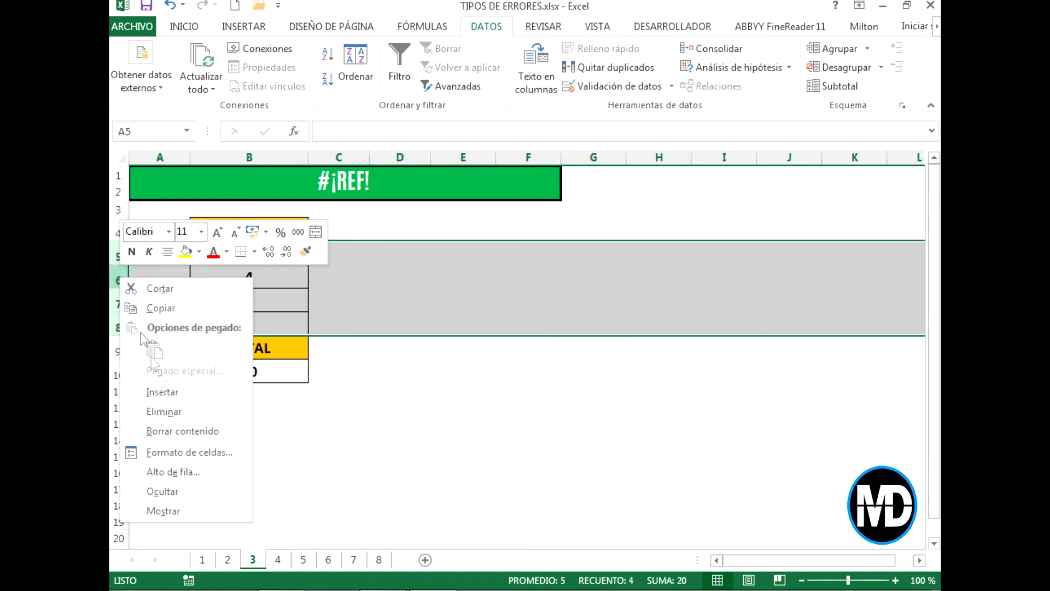
left_click(192, 420)
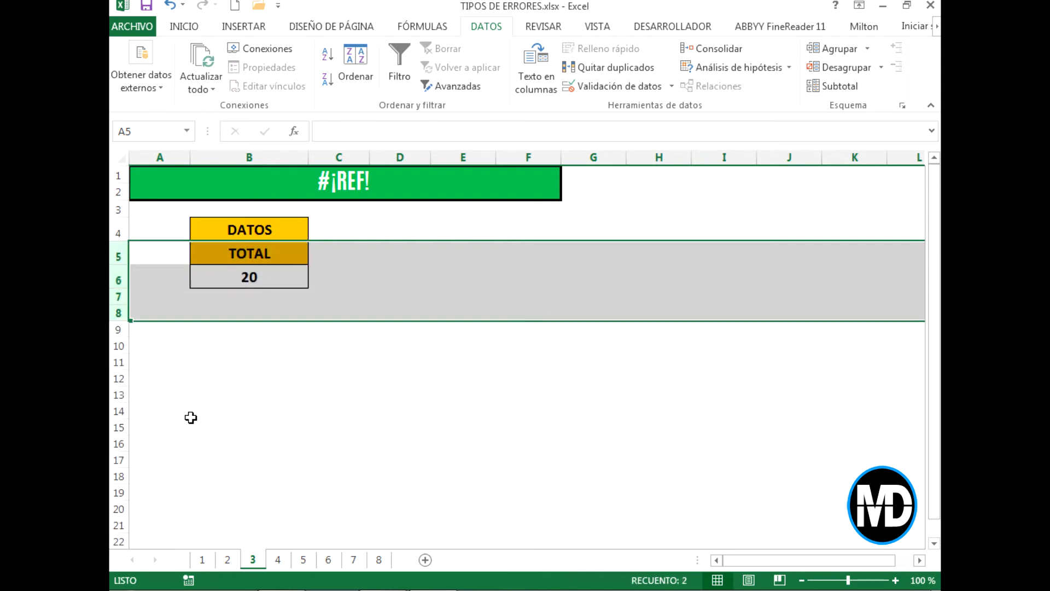
left_click(265, 427)
left_click(276, 275)
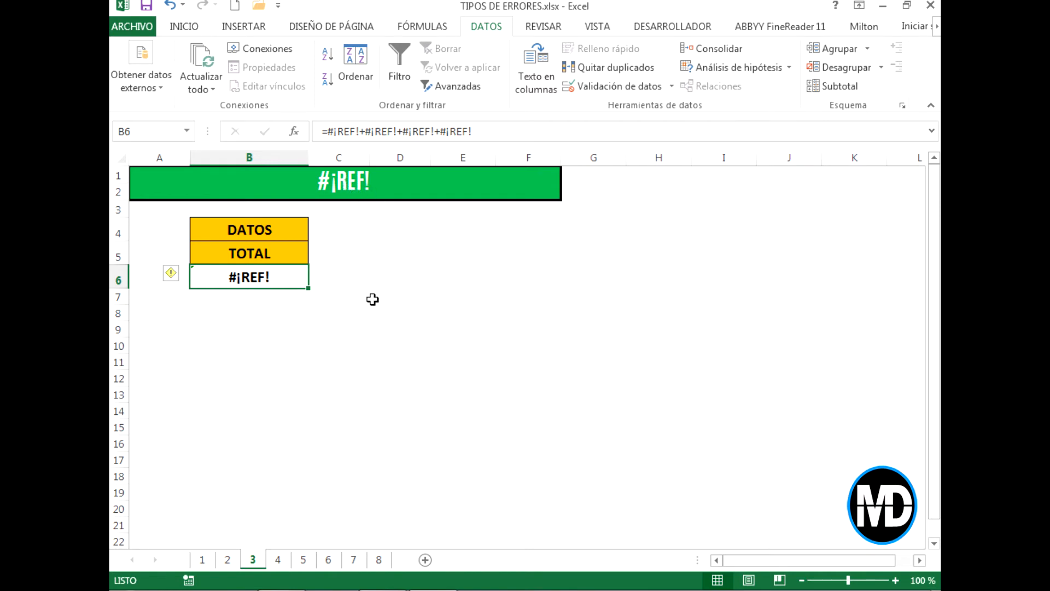
left_click(172, 11)
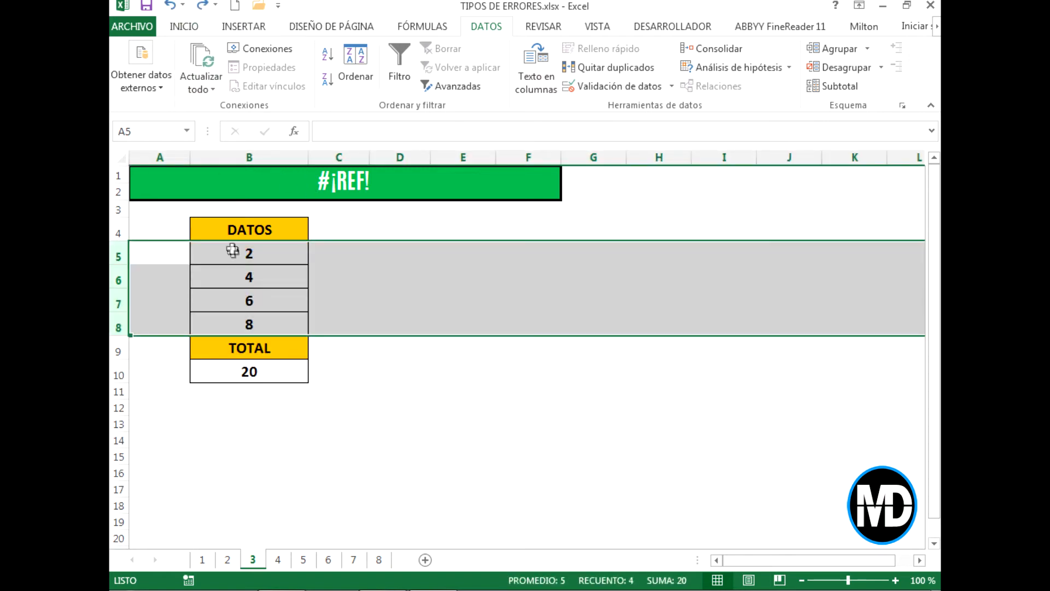
Step: Replace the formula in the TOTAL cell B10 with =B5*B6*B7*B8
left_click(286, 376)
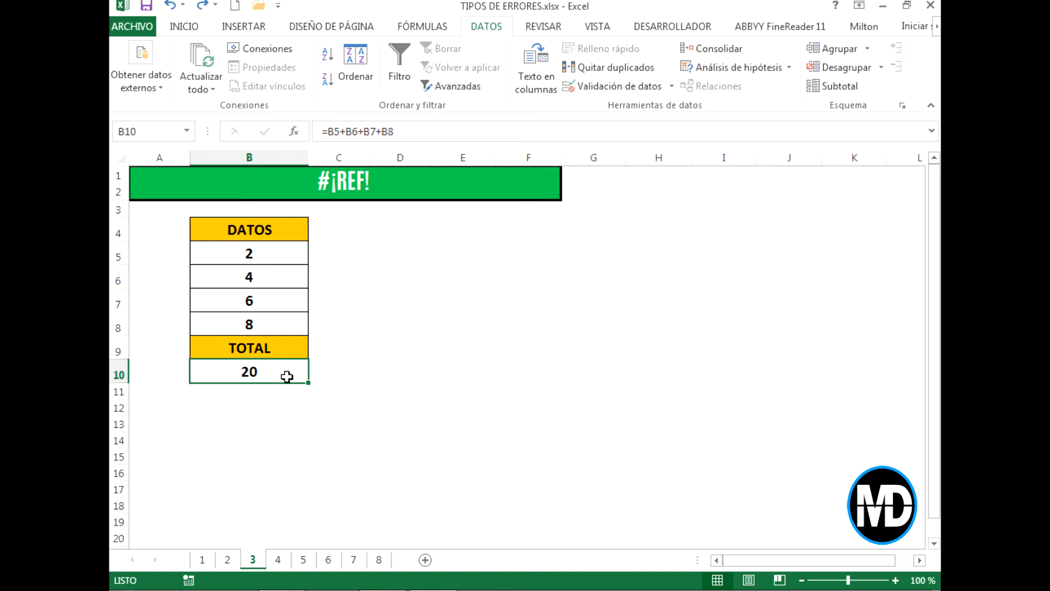
type("=")
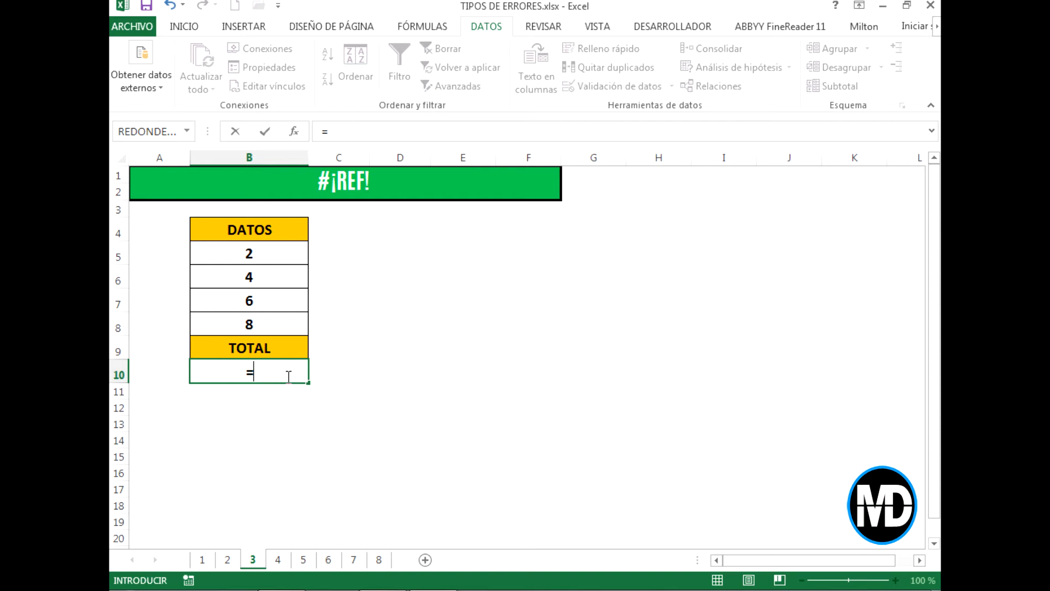
type("B5*B6")
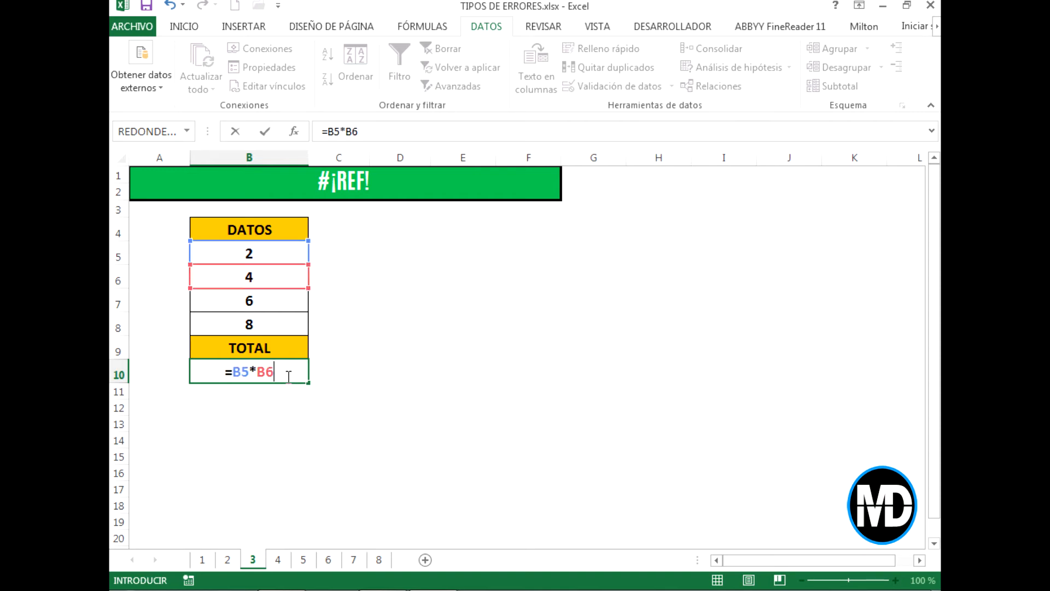
type("*B7*B8")
key("Return")
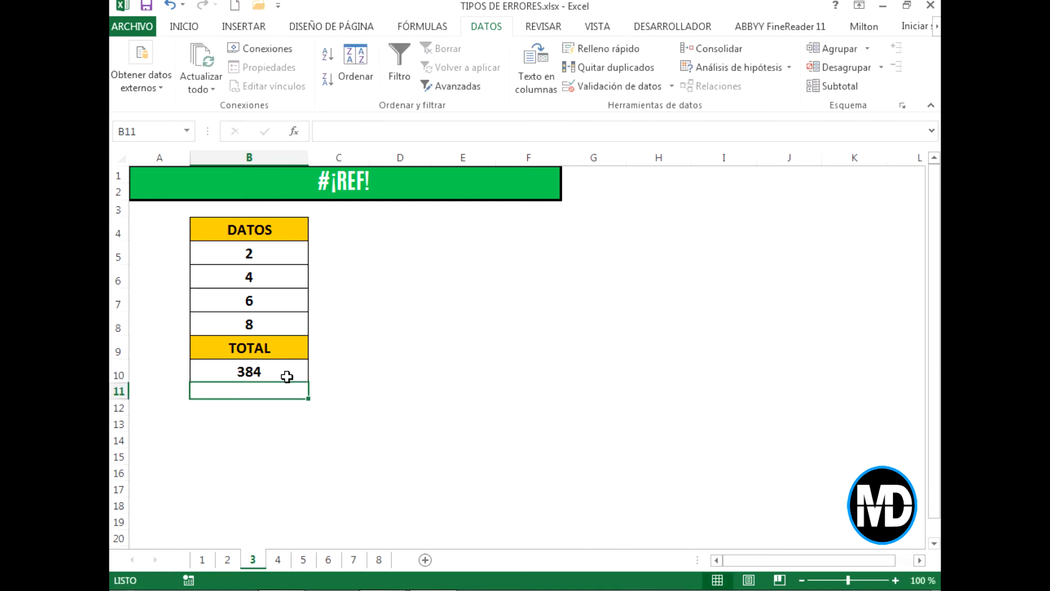
Step: Delete rows 5 to 8 again to break the references of the TOTAL multiplication, and undo that deletion
left_click(285, 376)
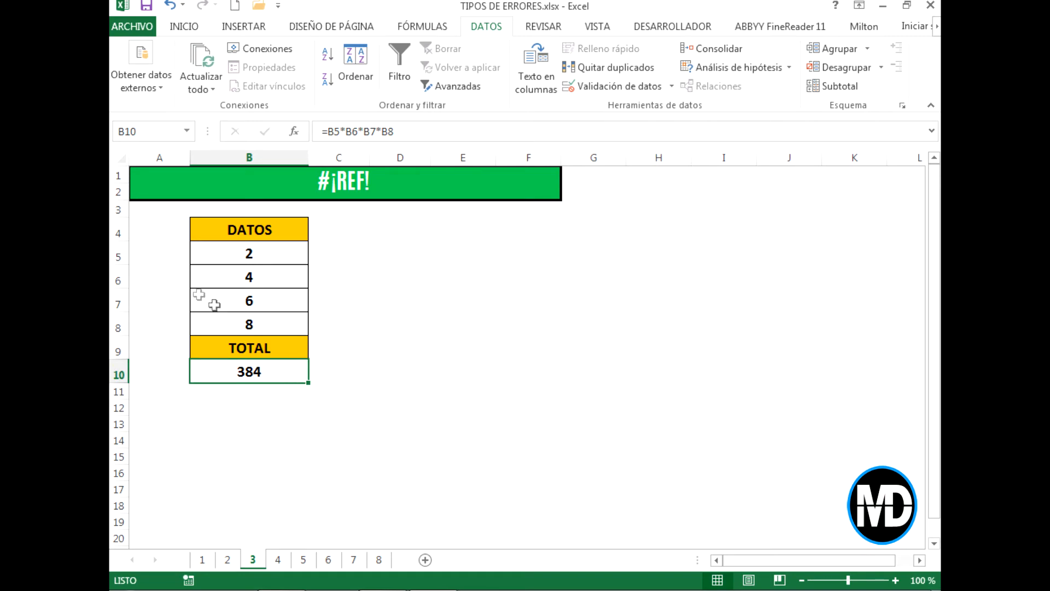
left_click_drag(118, 253, 118, 323)
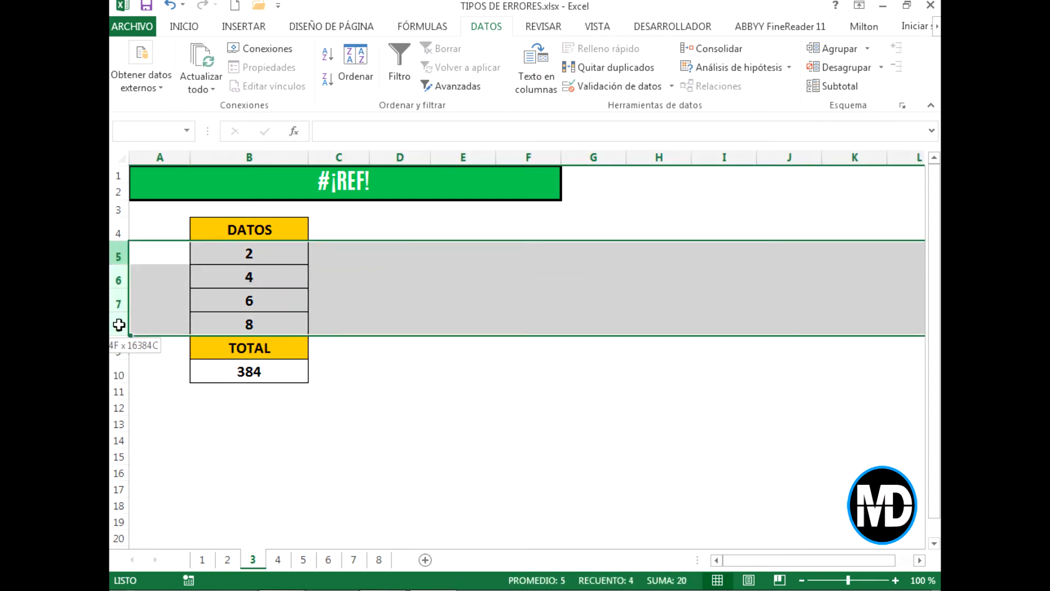
right_click(122, 302)
left_click(168, 436)
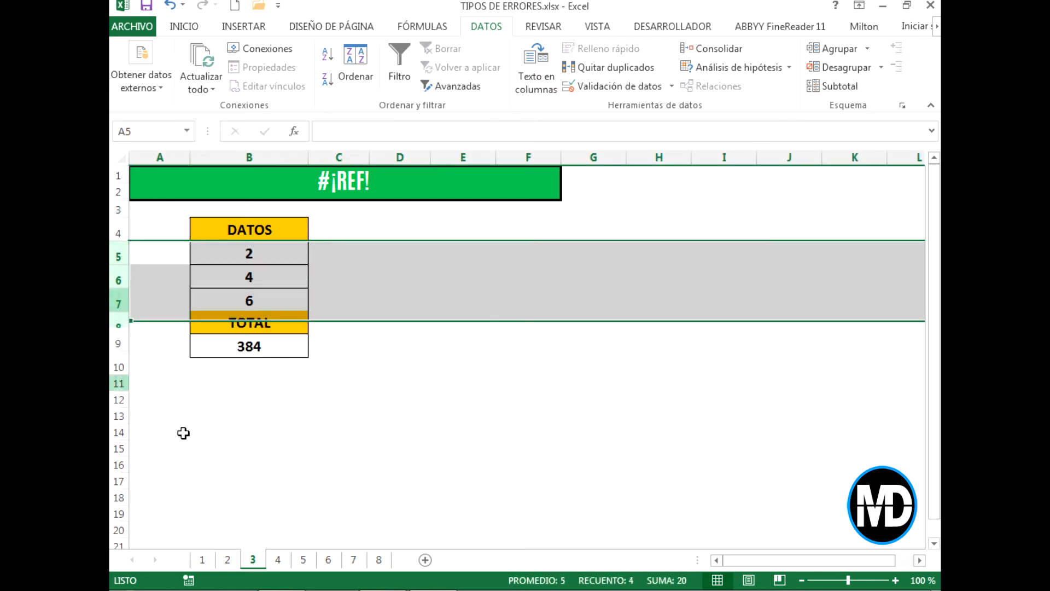
left_click(274, 281)
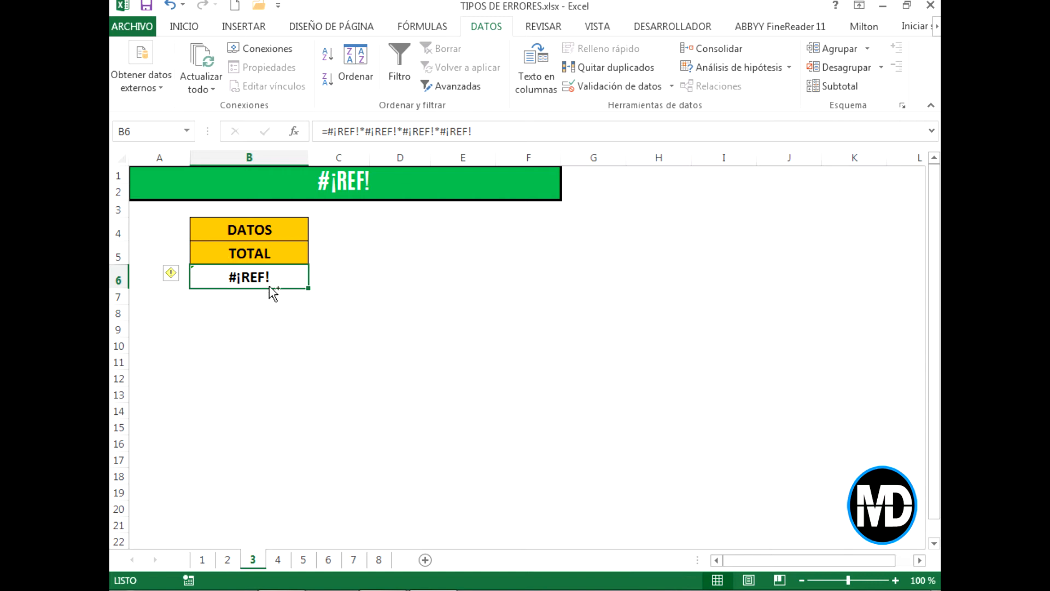
key("ctrl+z")
left_click(276, 373)
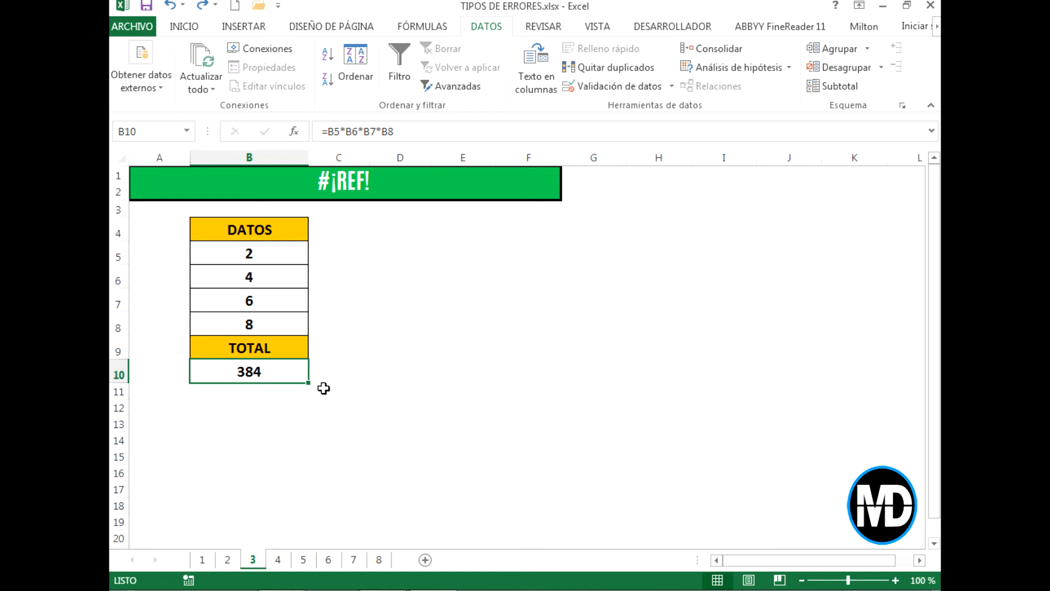
Step: Switch to sheet 4, which covers the #¿NOMBRE? error, and enter the misspelled formula =POMEDIO(C5:C8) in the PROMEDIO cell C10
left_click(279, 560)
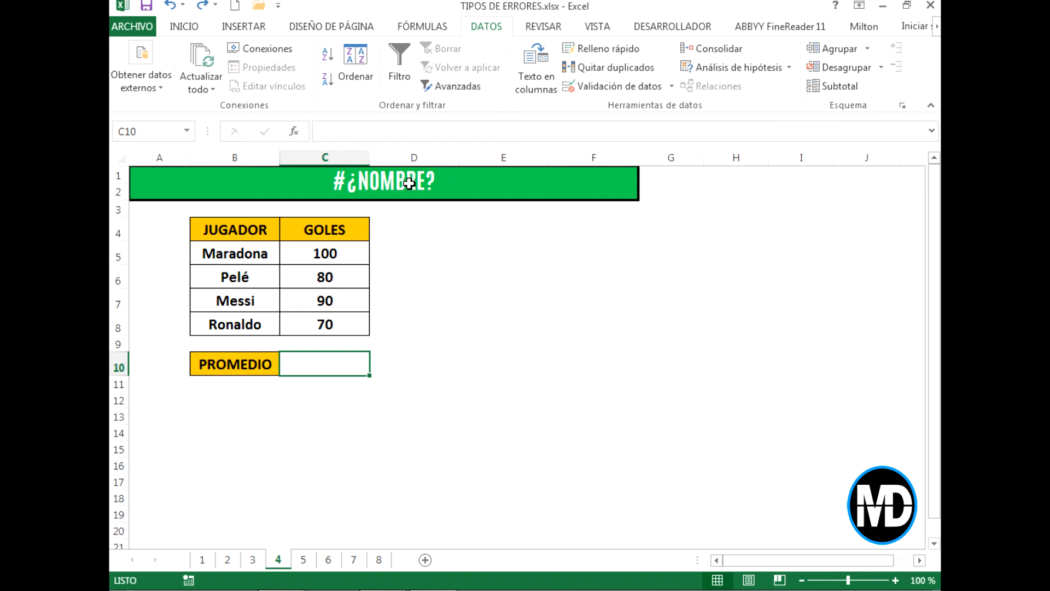
type("=")
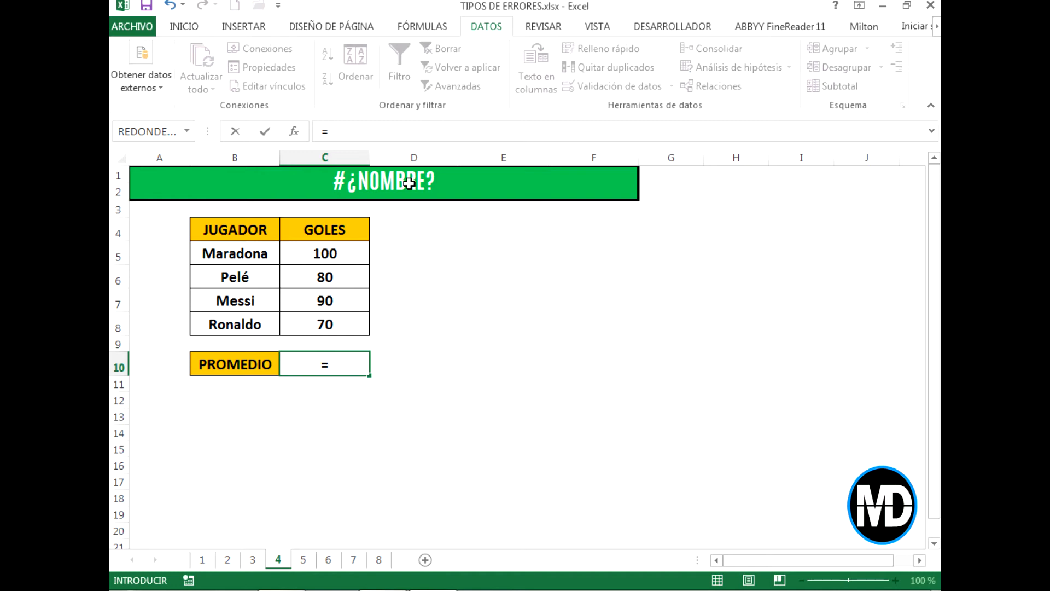
type("P")
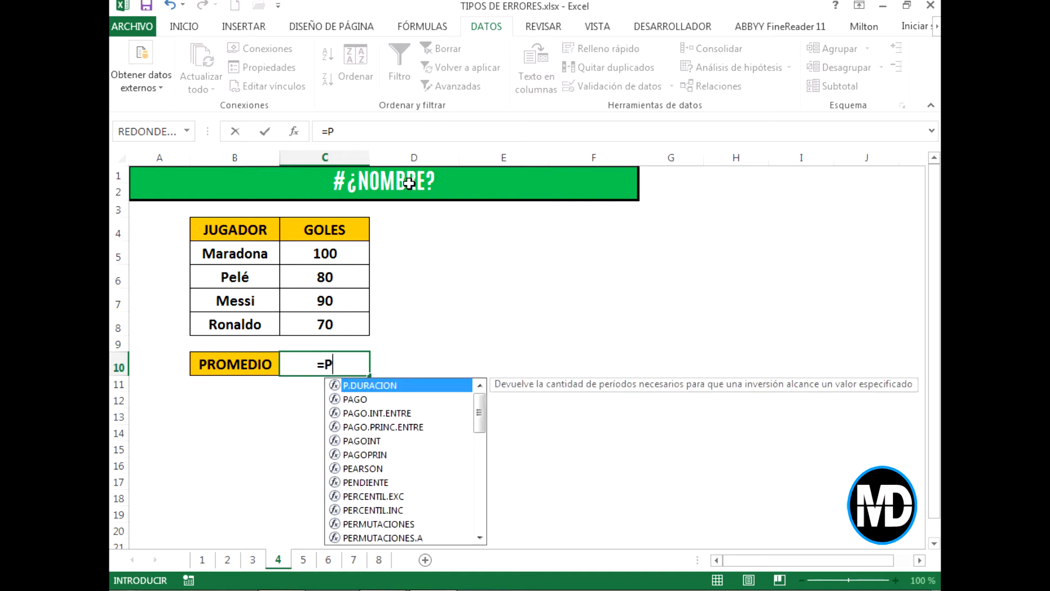
type("OMEDIO(")
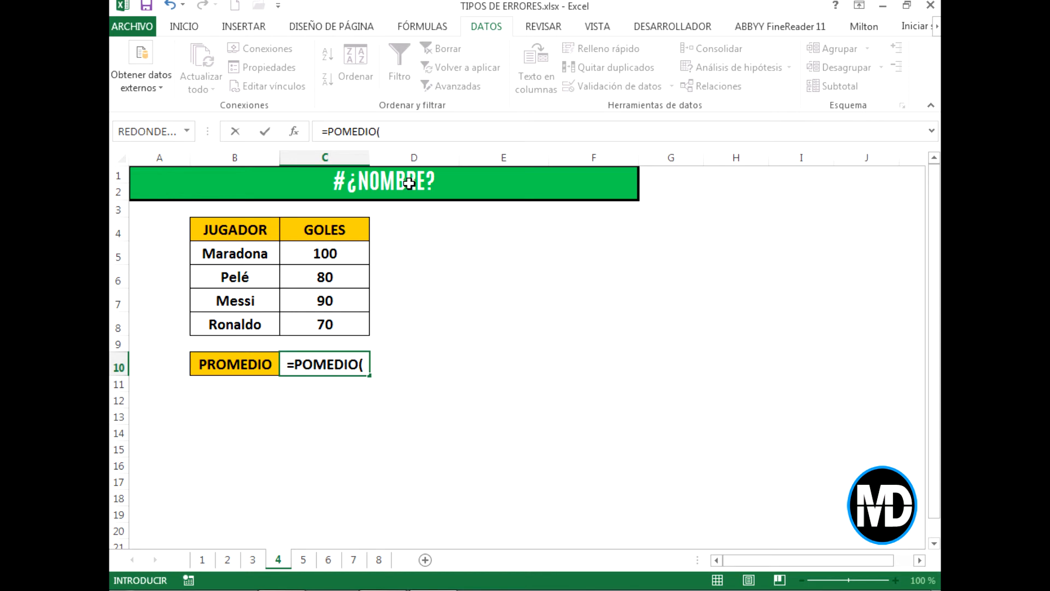
type("C5")
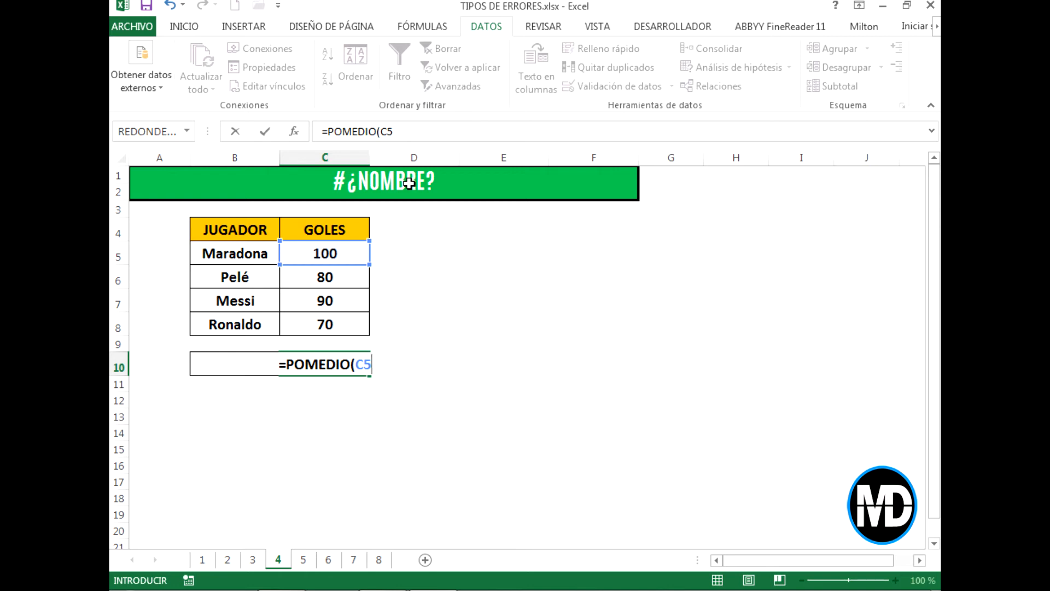
type(":C")
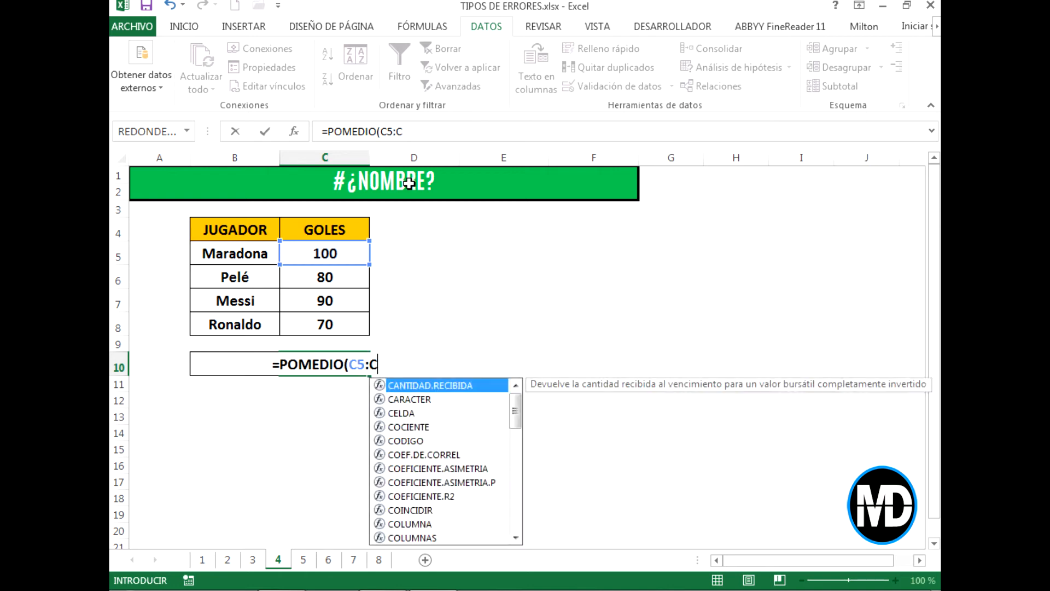
type("8)")
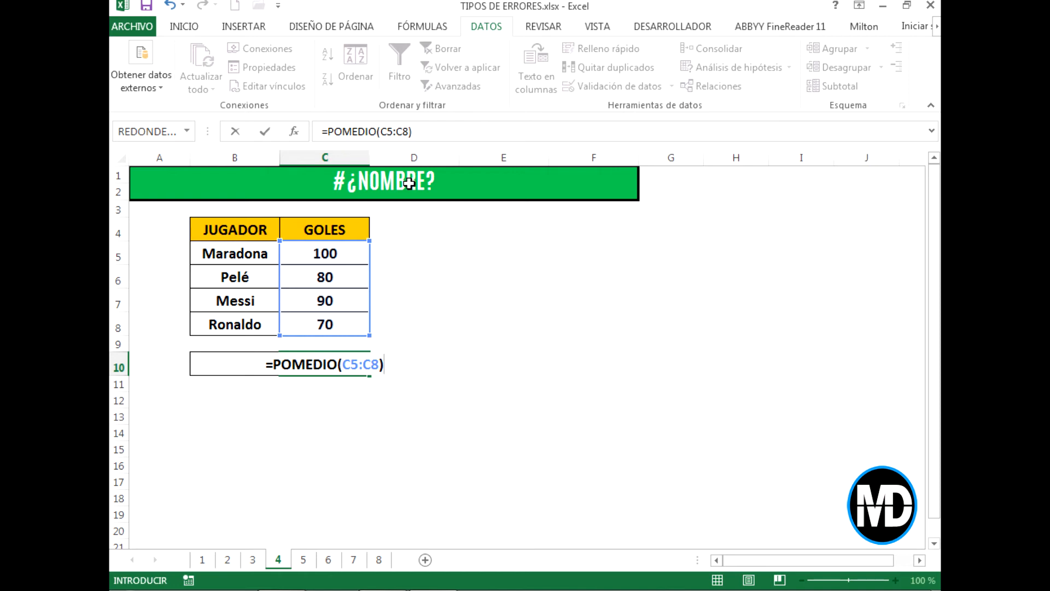
key("Return")
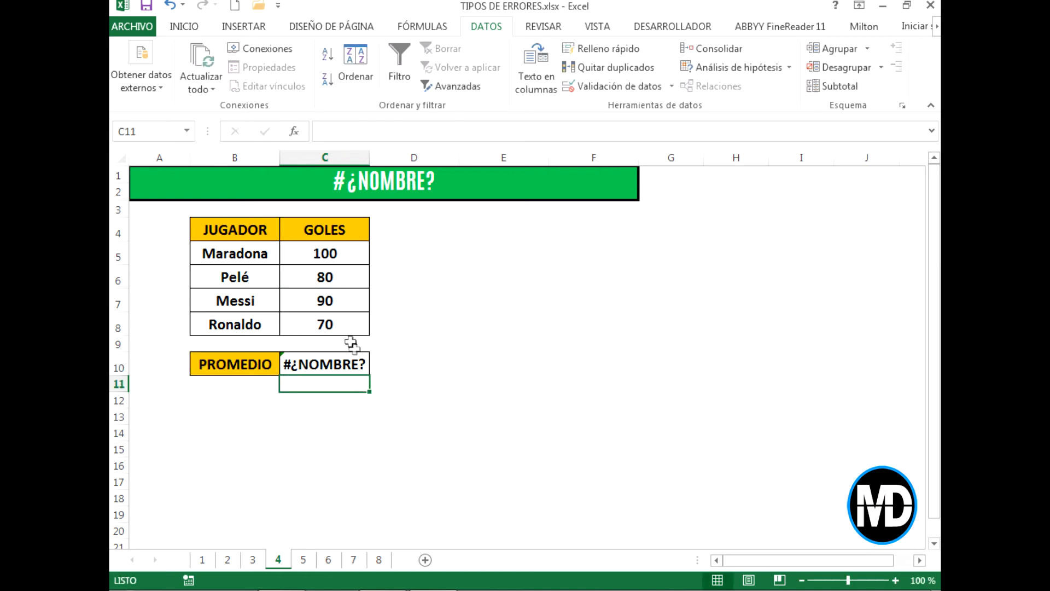
Step: Correct the misspelled function name in C10 so the formula reads =PROMEDIO(C5:C8)
left_click(355, 364)
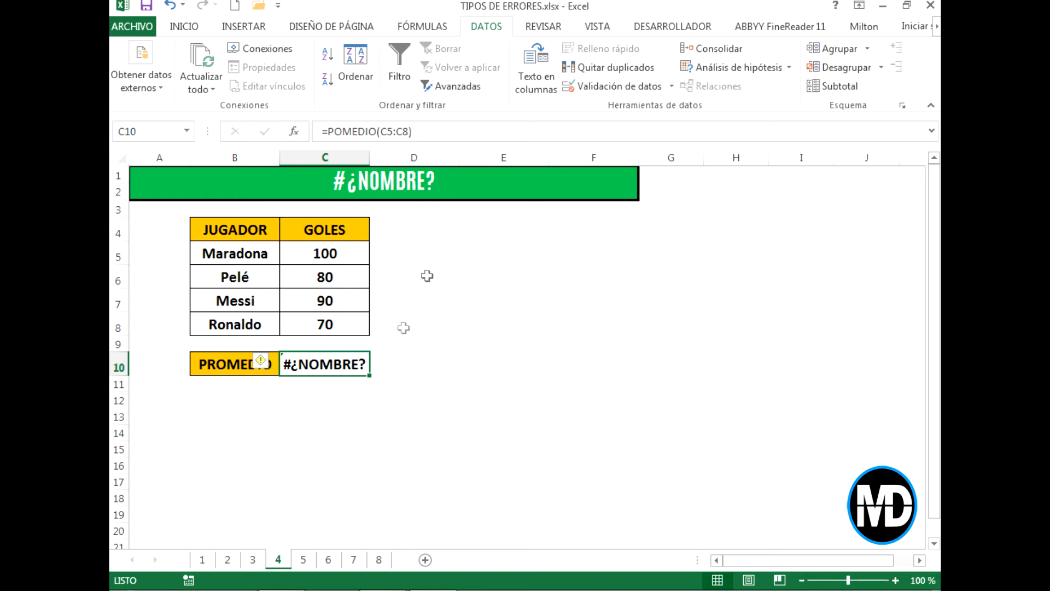
double_click(354, 364)
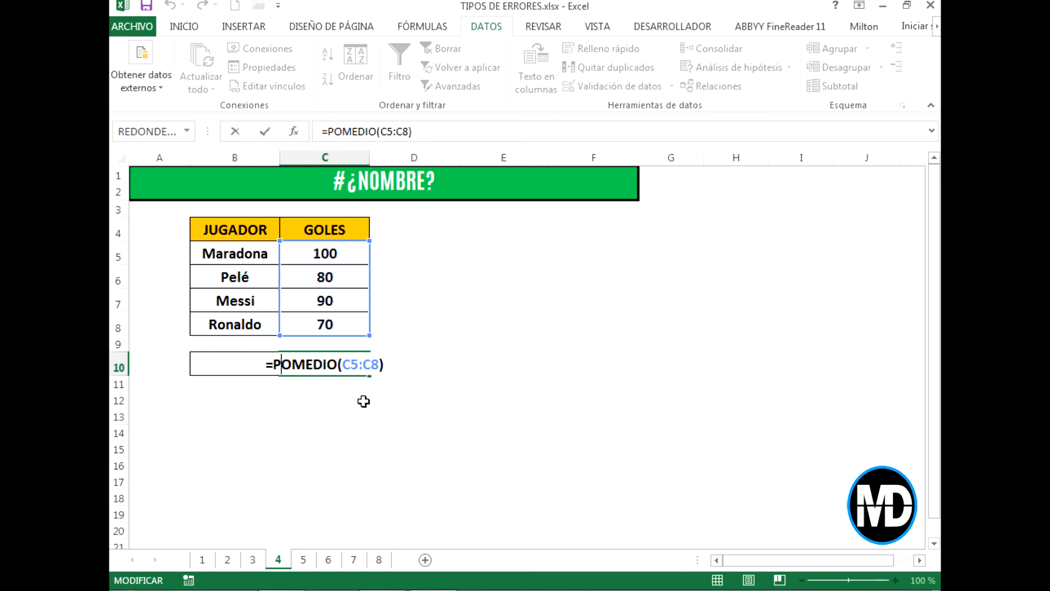
type("R")
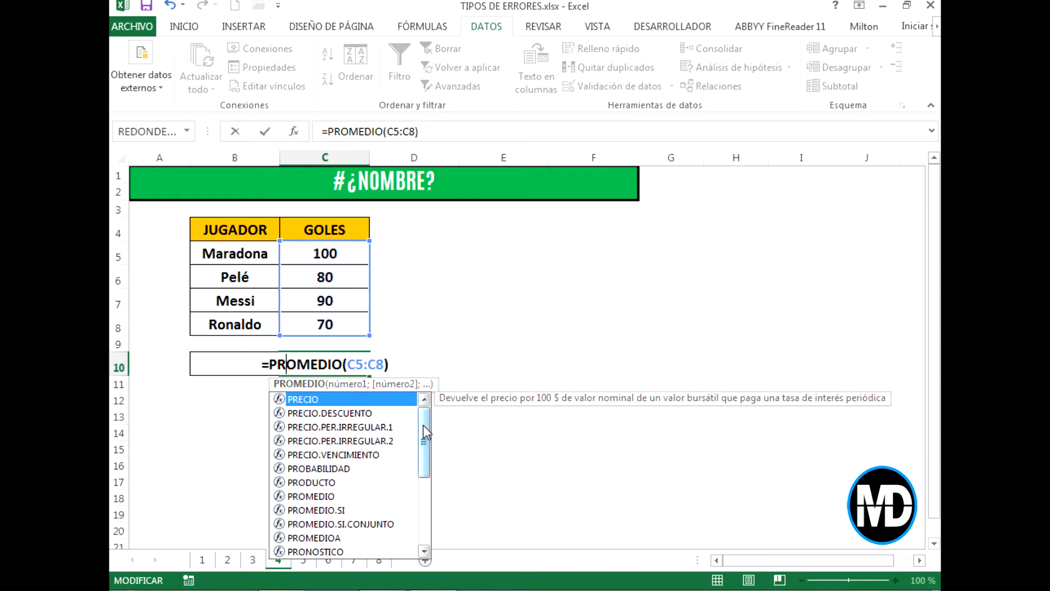
left_click_drag(427, 435, 420, 410)
left_click(370, 384)
left_click(363, 372)
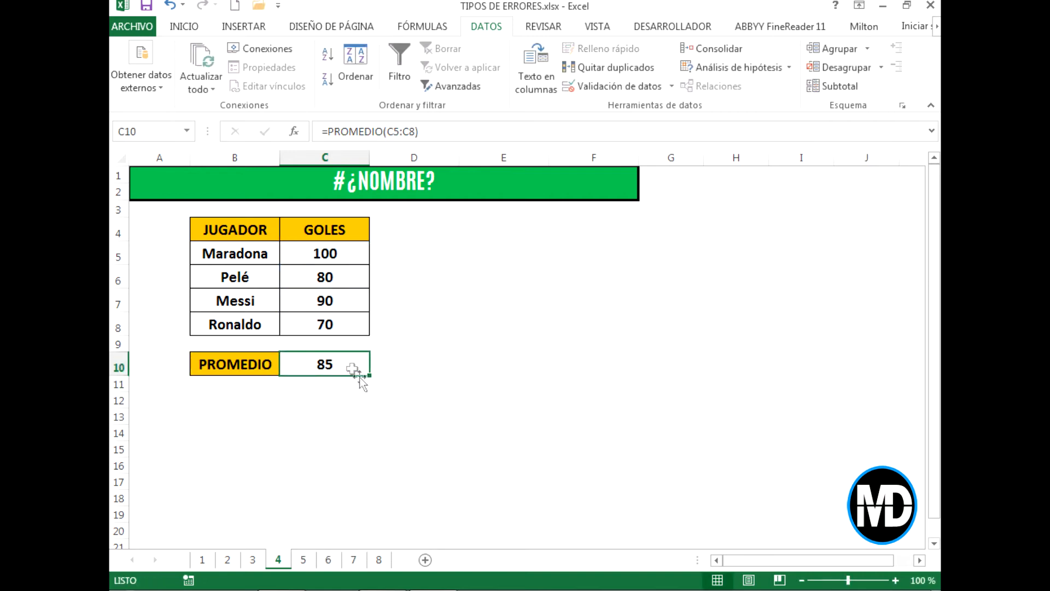
Step: Replace the formula in the PROMEDIO cell C10 with the misspelled function =SUM(C5:C8)
left_click_drag(347, 257, 329, 325)
left_click(356, 365)
type("=SUM")
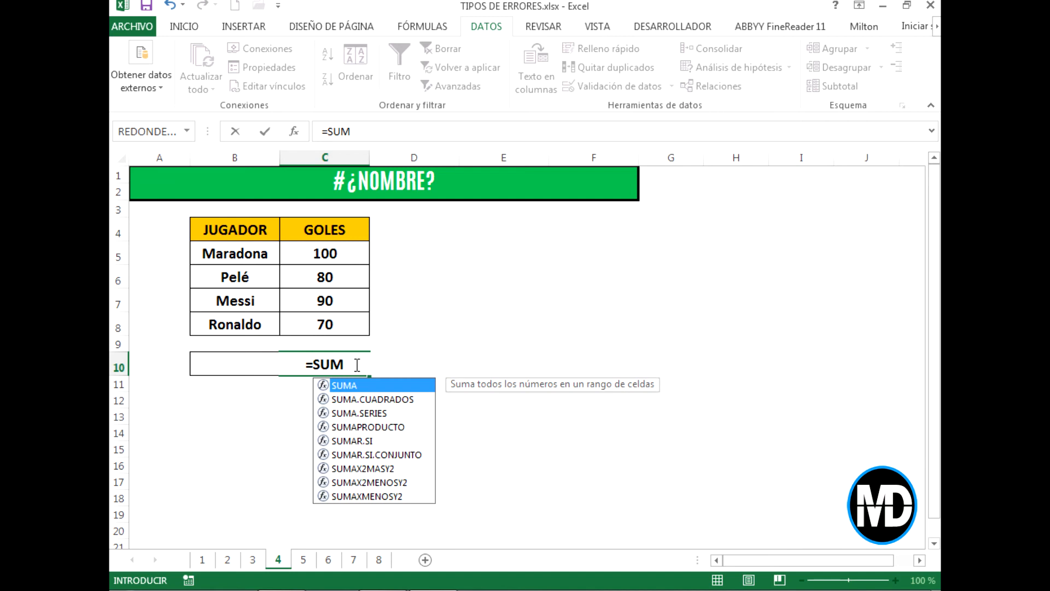
type("(")
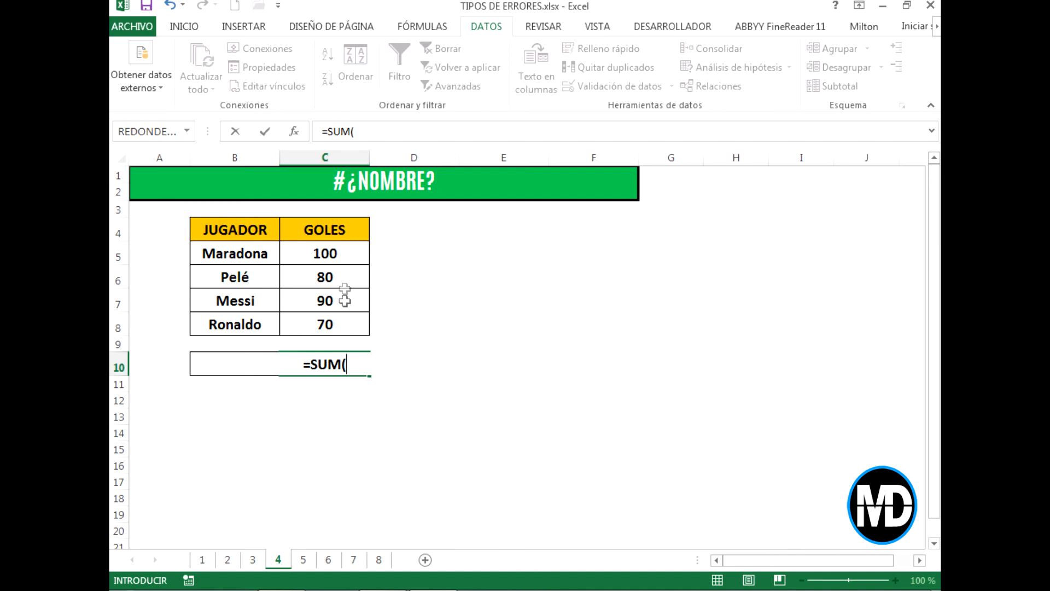
left_click_drag(339, 253, 354, 328)
type(")")
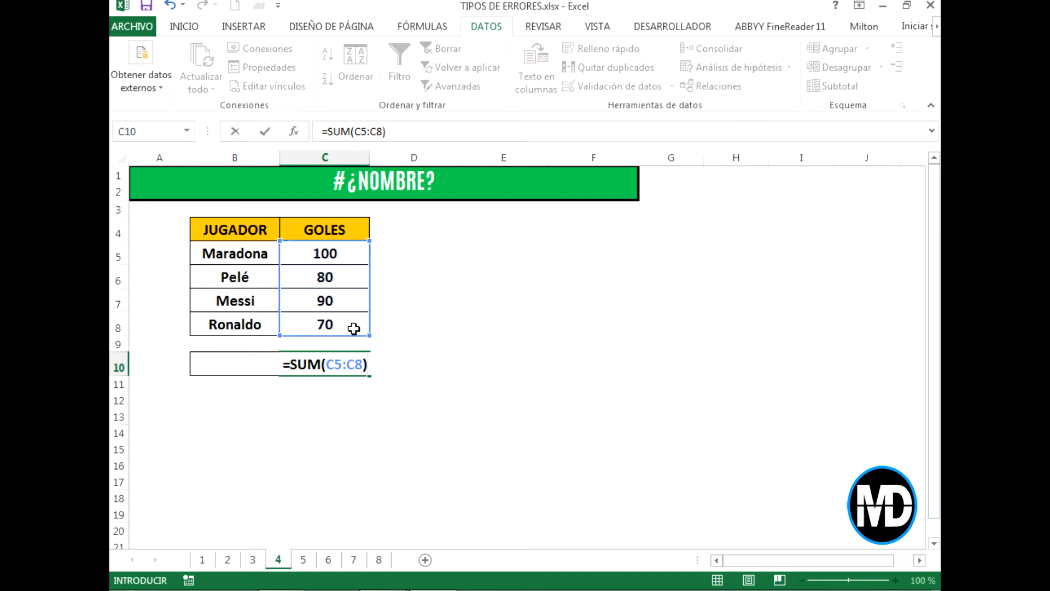
key("Return")
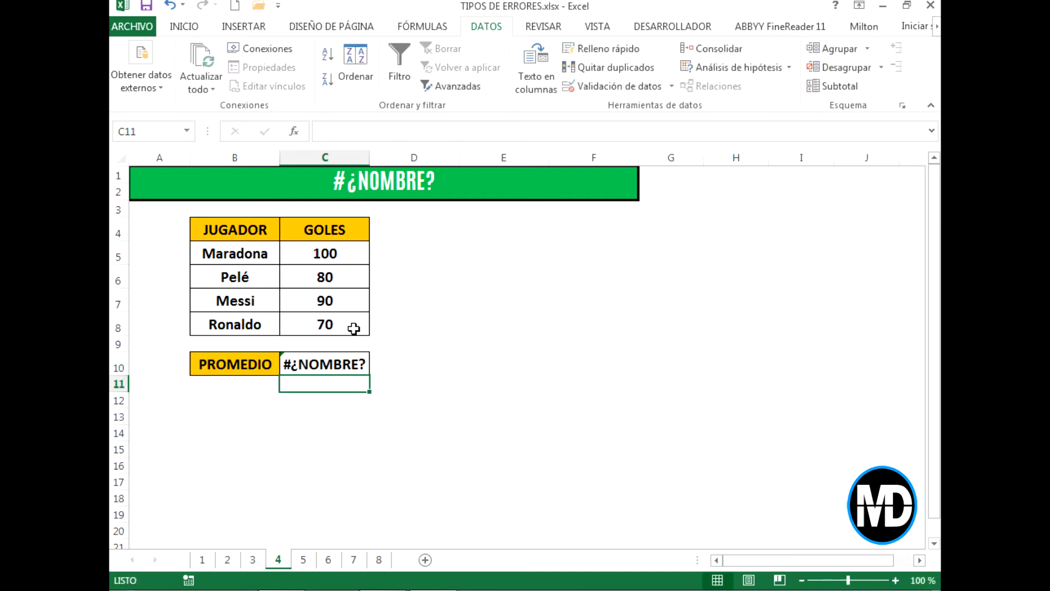
Step: Correct the function name in C10 so the formula reads =SUMA(C5:C8)
left_click(350, 364)
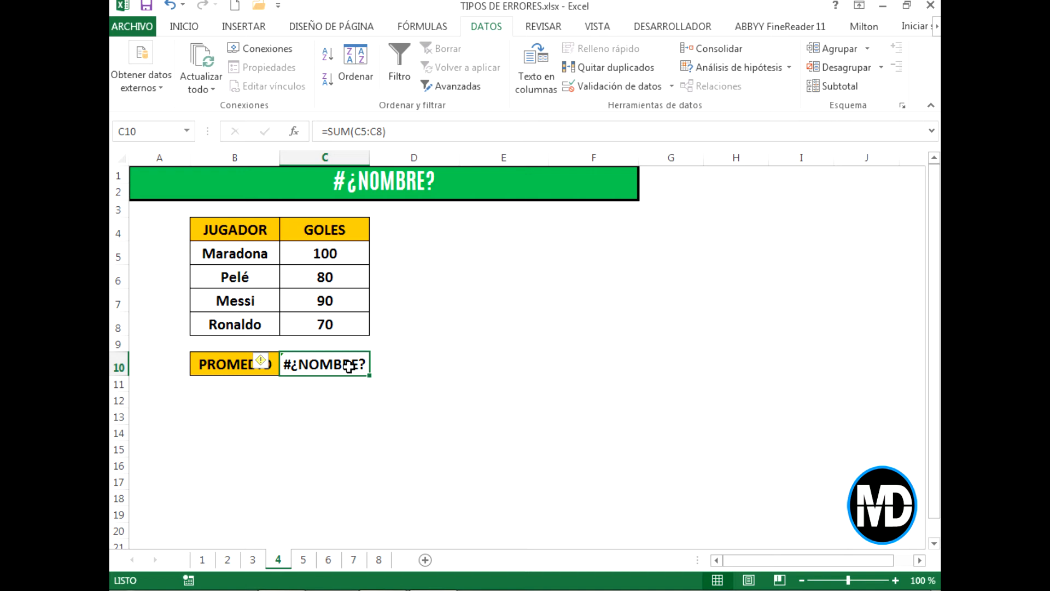
double_click(349, 366)
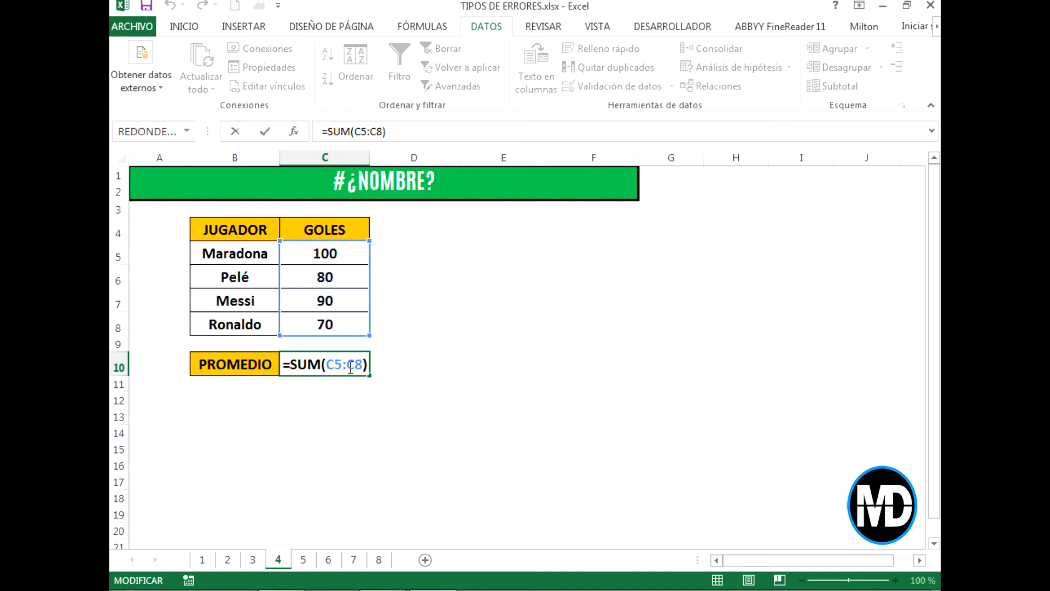
key("Left")
key("Left")
key("Left")
key("Left")
type("A")
key("Down")
key("Down")
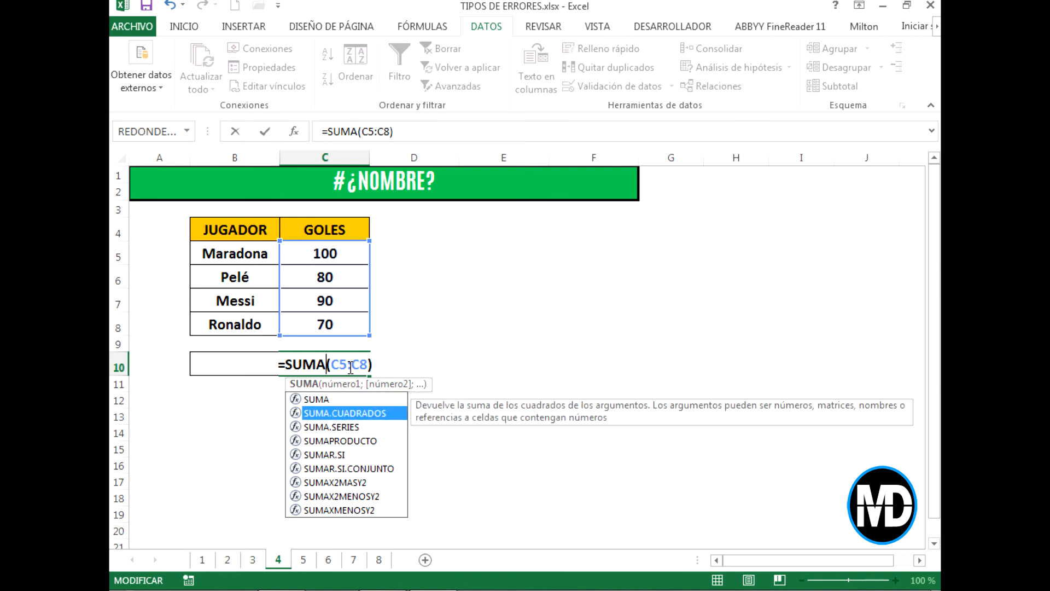
key("Up")
key("Up")
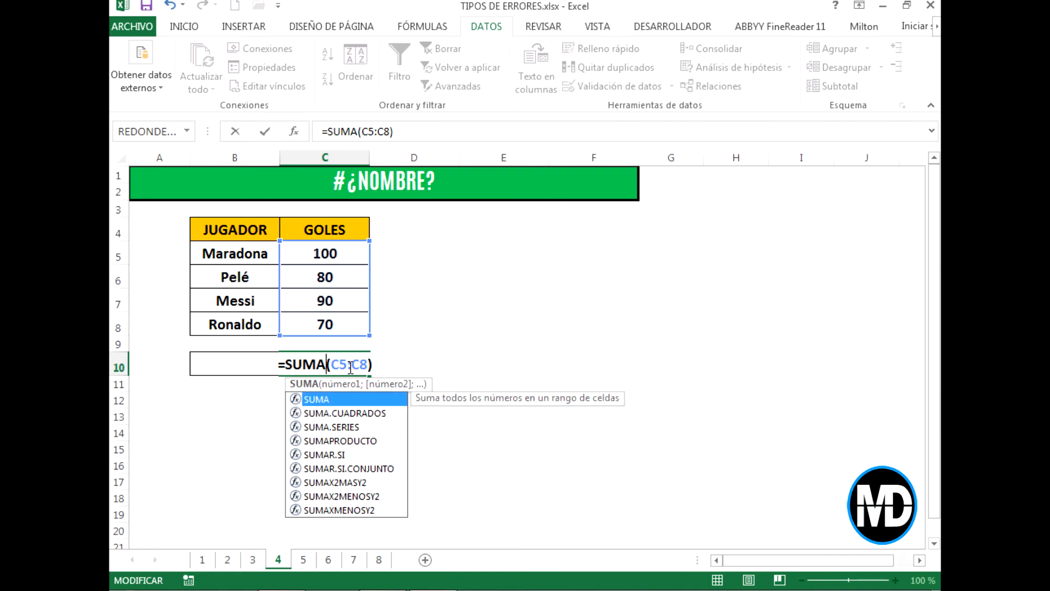
key("Return")
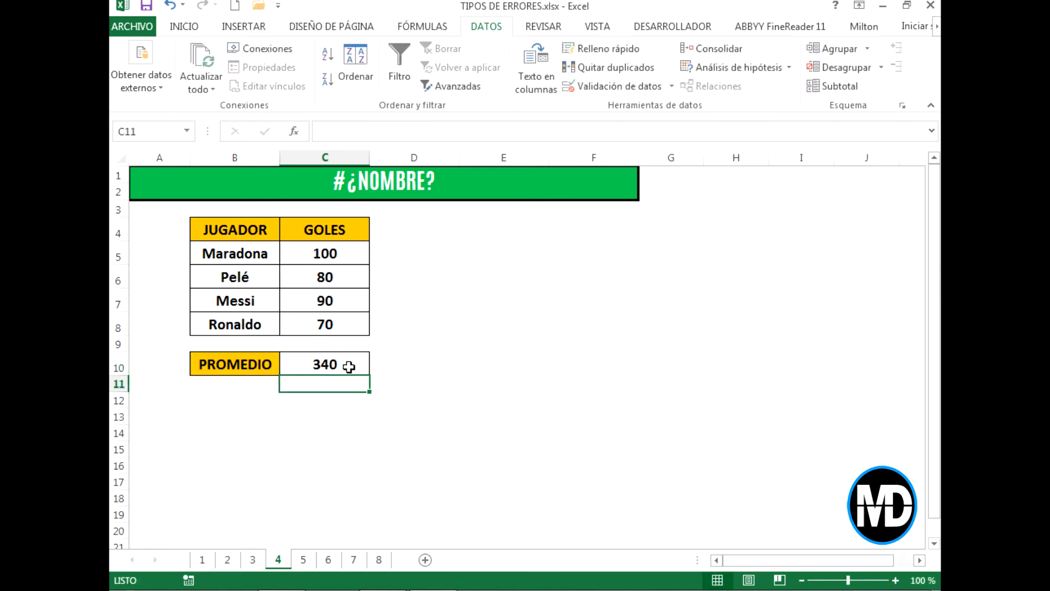
left_click(349, 366)
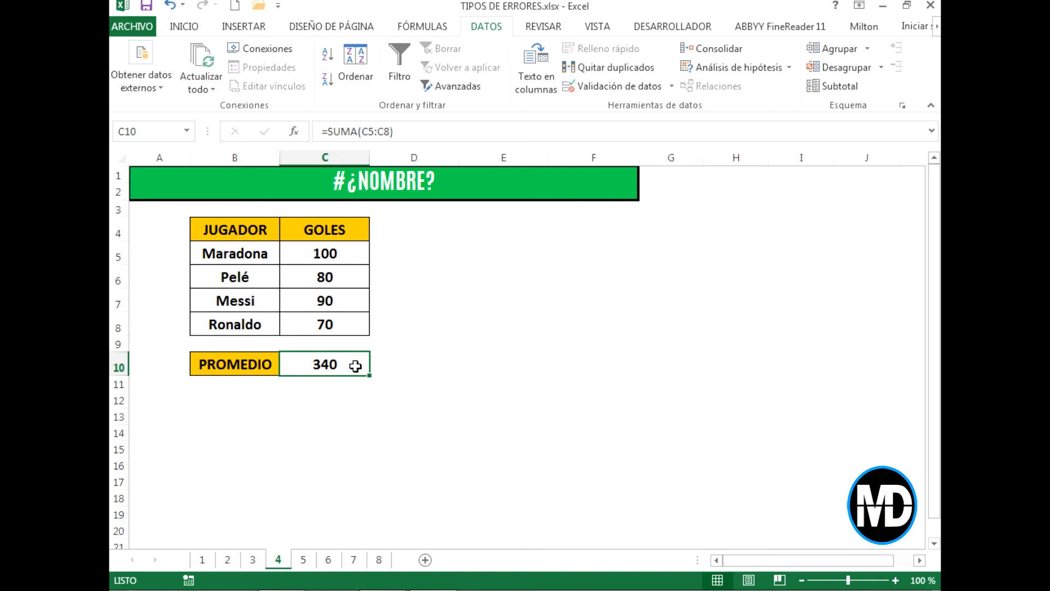
Step: Switch to sheet 5, which covers the #¡DIV/0! error, and enter =B5/C5 in D5, filling it down to D7
left_click(304, 560)
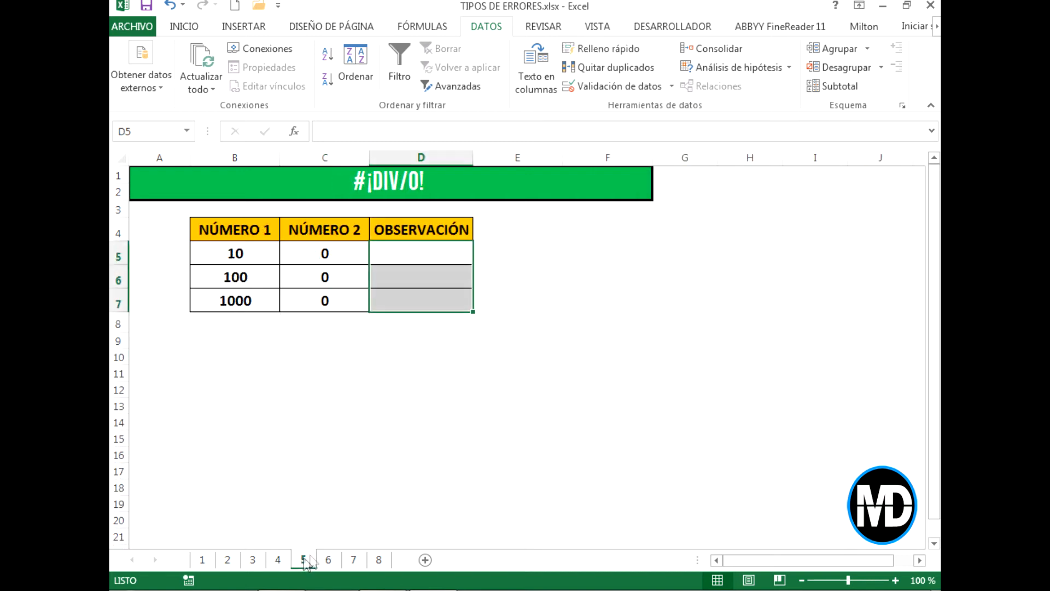
left_click(419, 255)
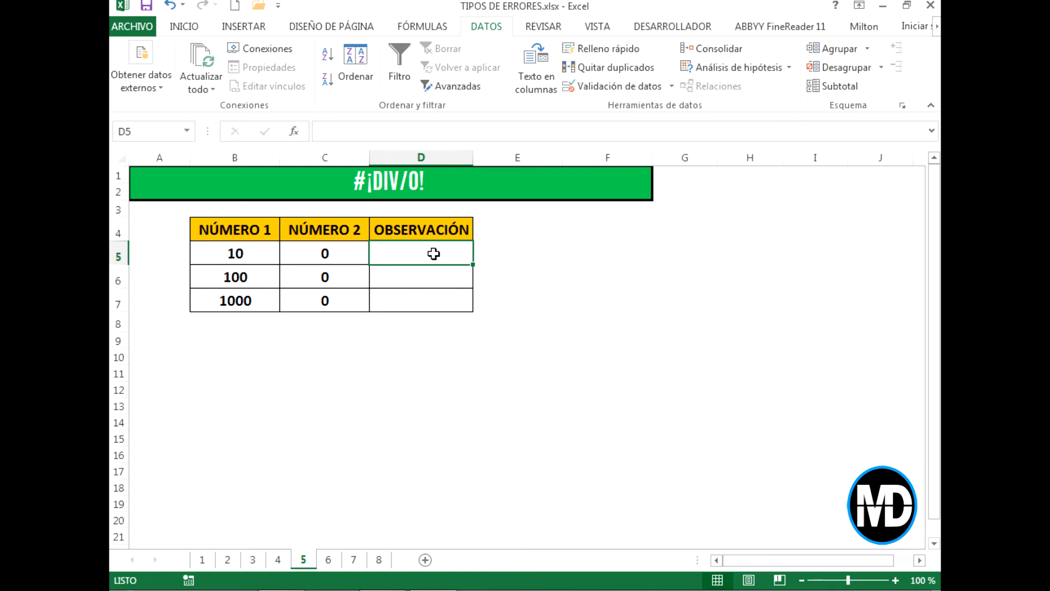
left_click(409, 191)
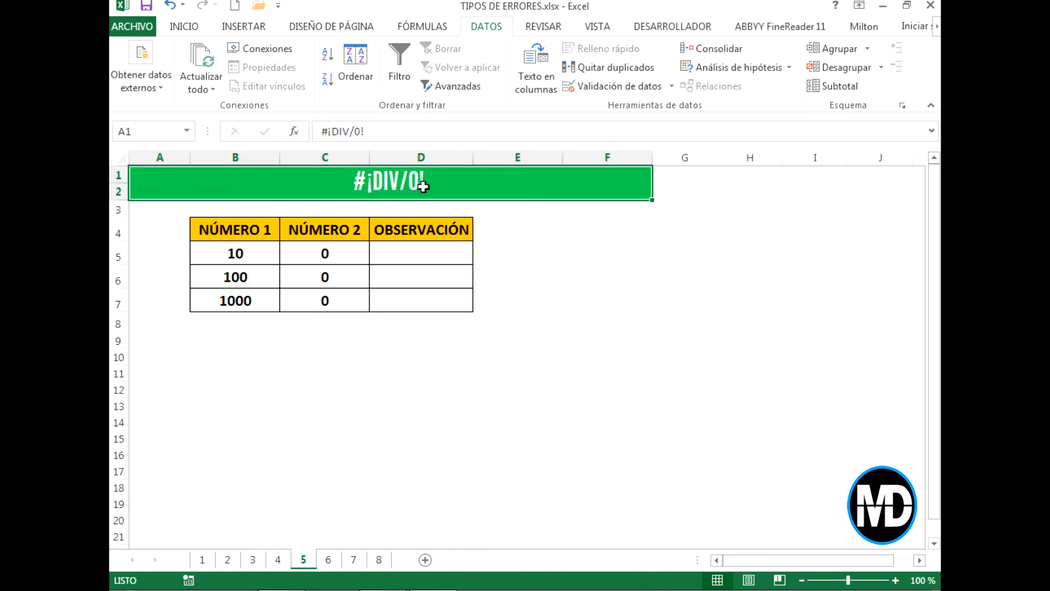
left_click(428, 257)
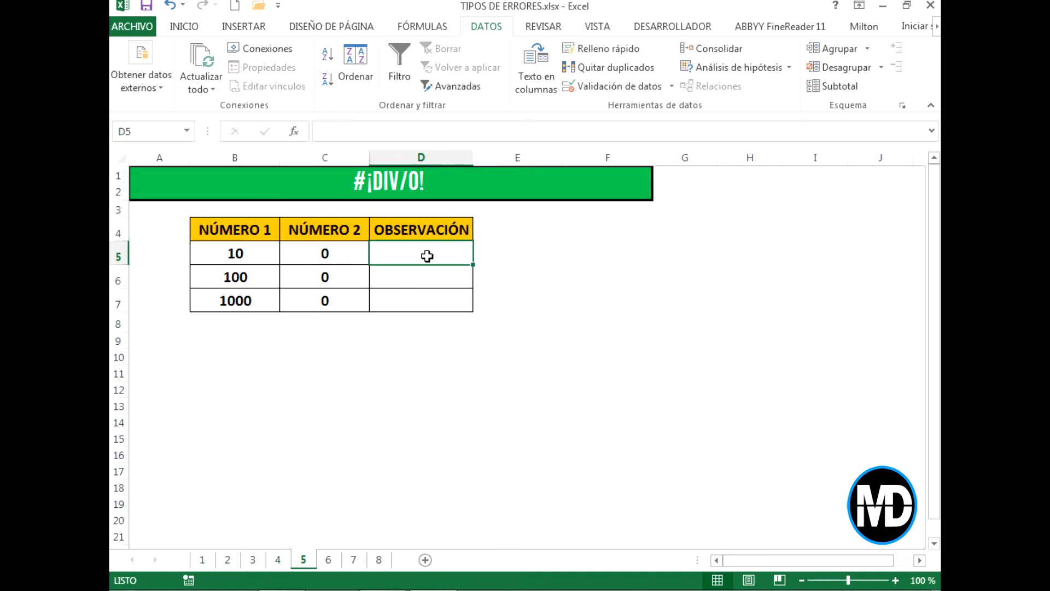
type("=")
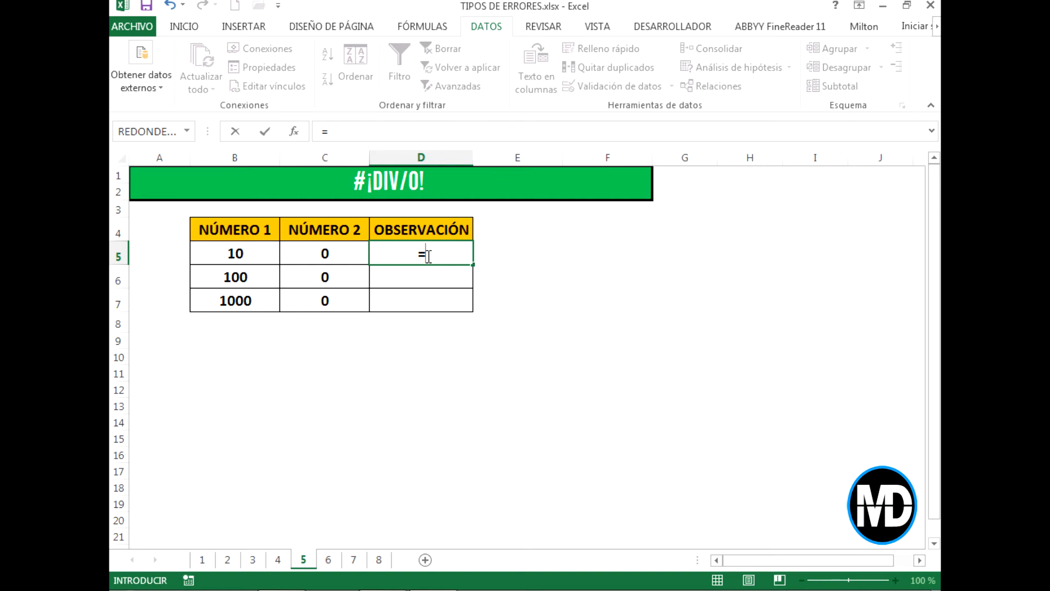
type("B")
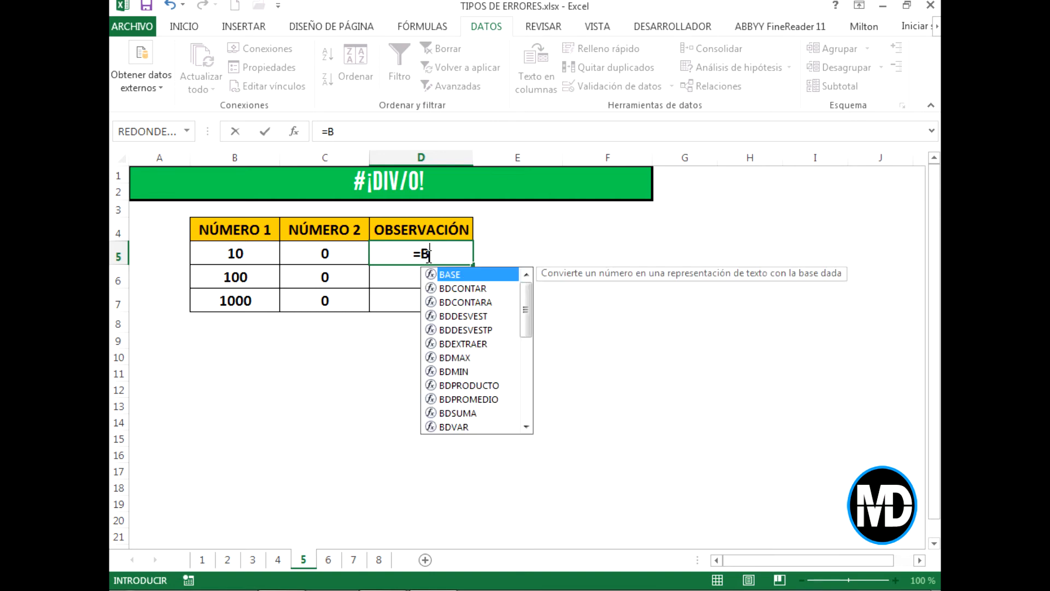
type("5/C5")
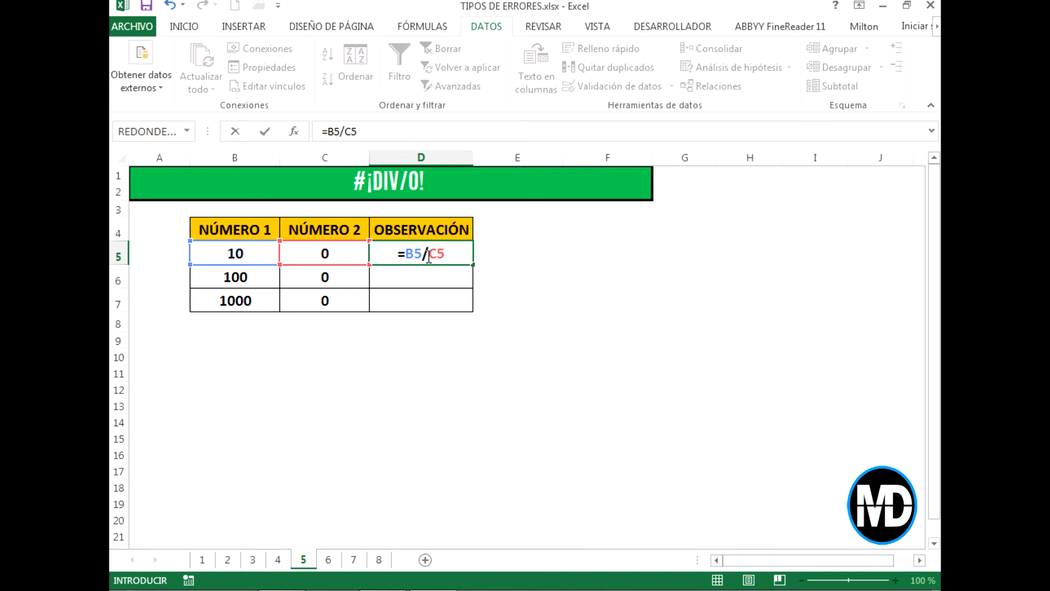
key("Return")
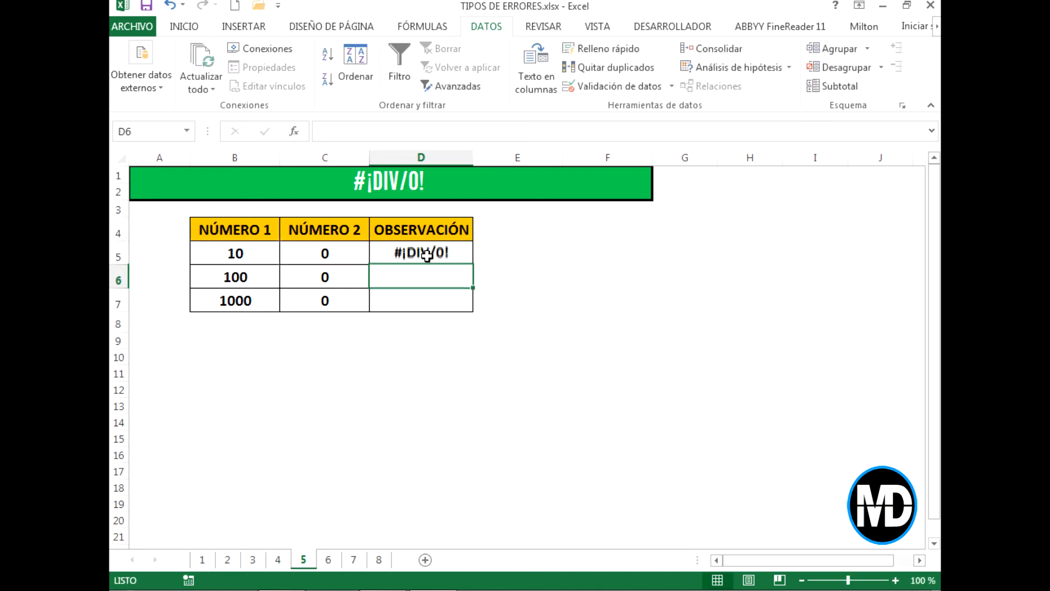
left_click(426, 255)
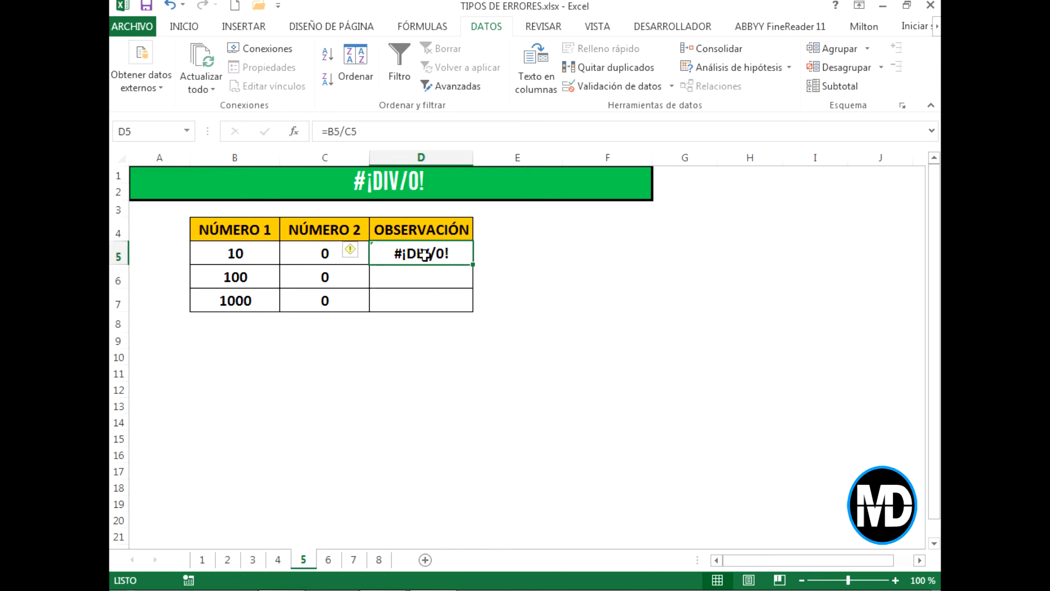
left_click_drag(473, 265, 467, 315)
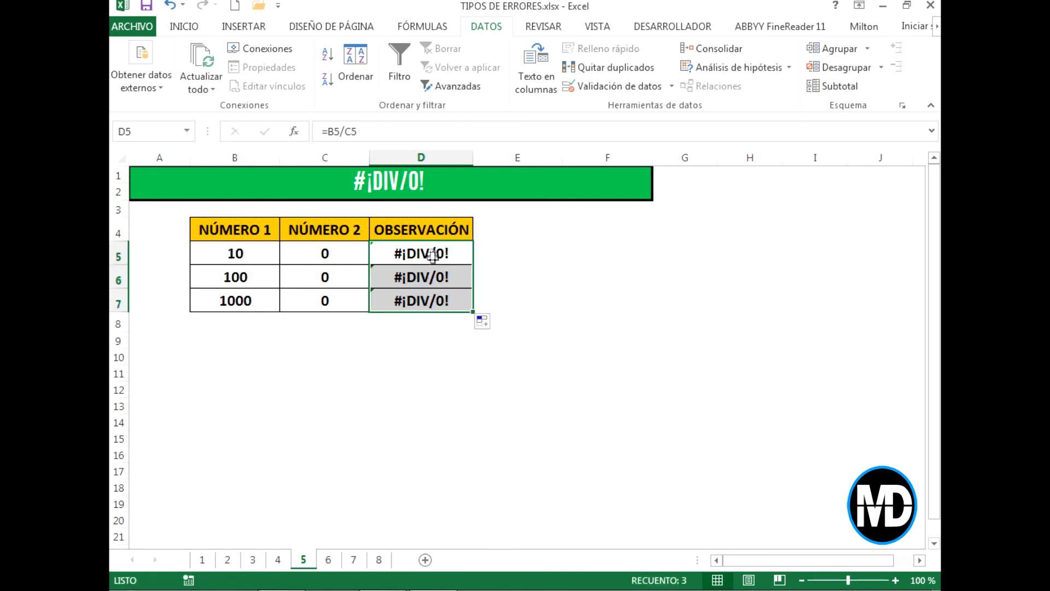
Step: Examine the NÚMERO 1 and NÚMERO 2 cells that feed the divisions in the OBSERVACIÓN column
left_click(335, 257)
left_click(330, 276)
left_click(340, 298)
left_click(347, 260)
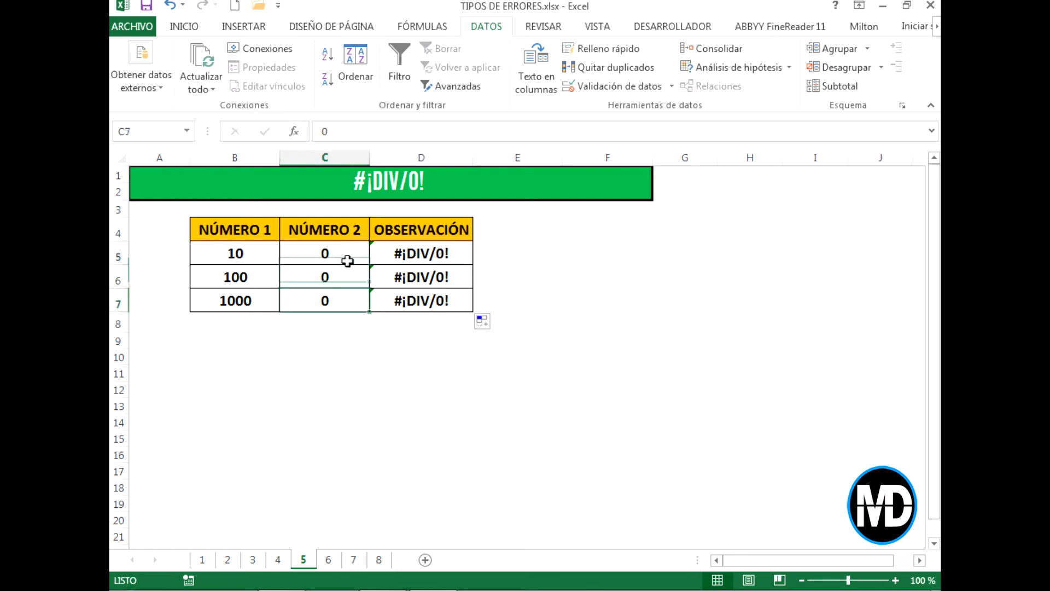
left_click(443, 252)
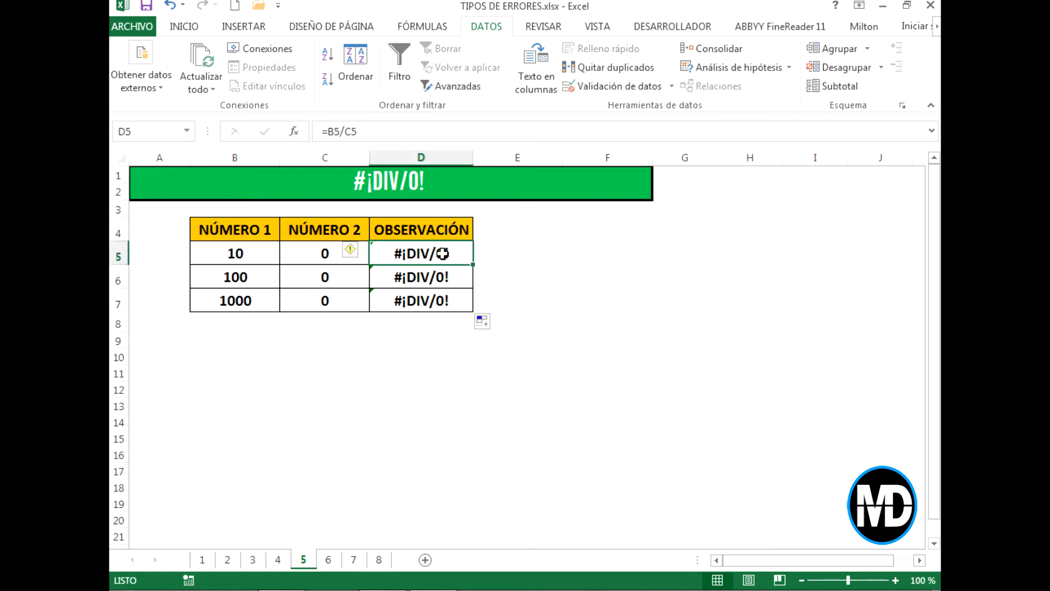
left_click(256, 255)
left_click(342, 254)
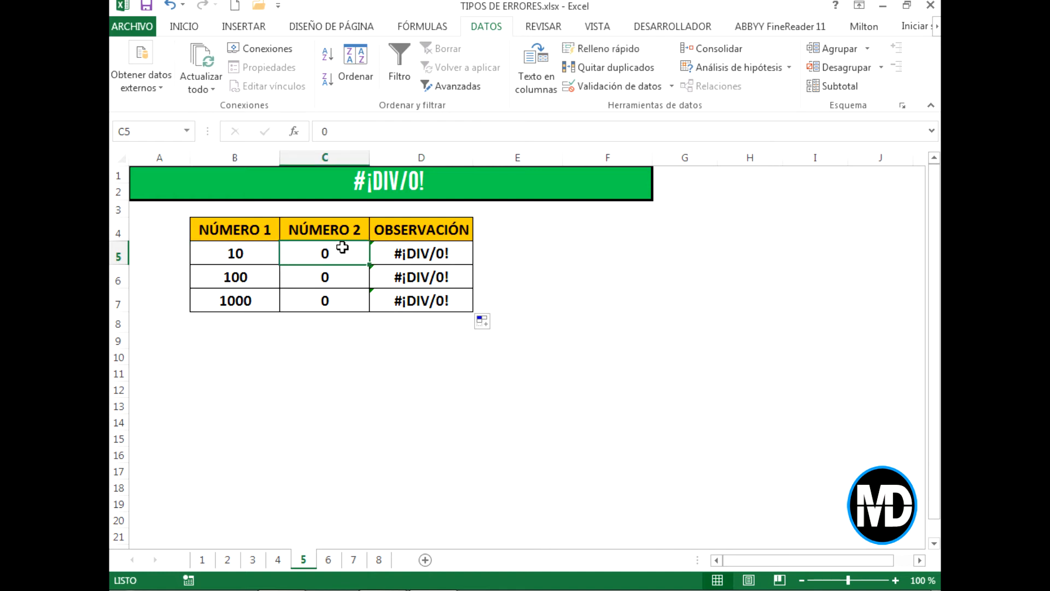
left_click(253, 276)
left_click(328, 280)
Step: Set the divisor in C5 to 2, check the division in D5, and undo the change
left_click(342, 254)
type("2")
key("Return")
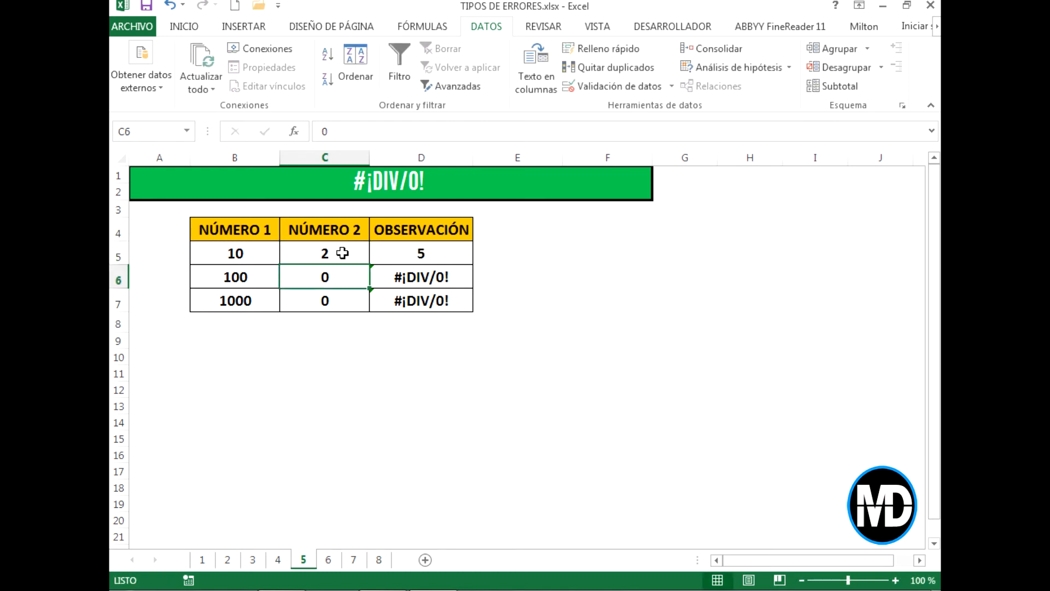
left_click(428, 255)
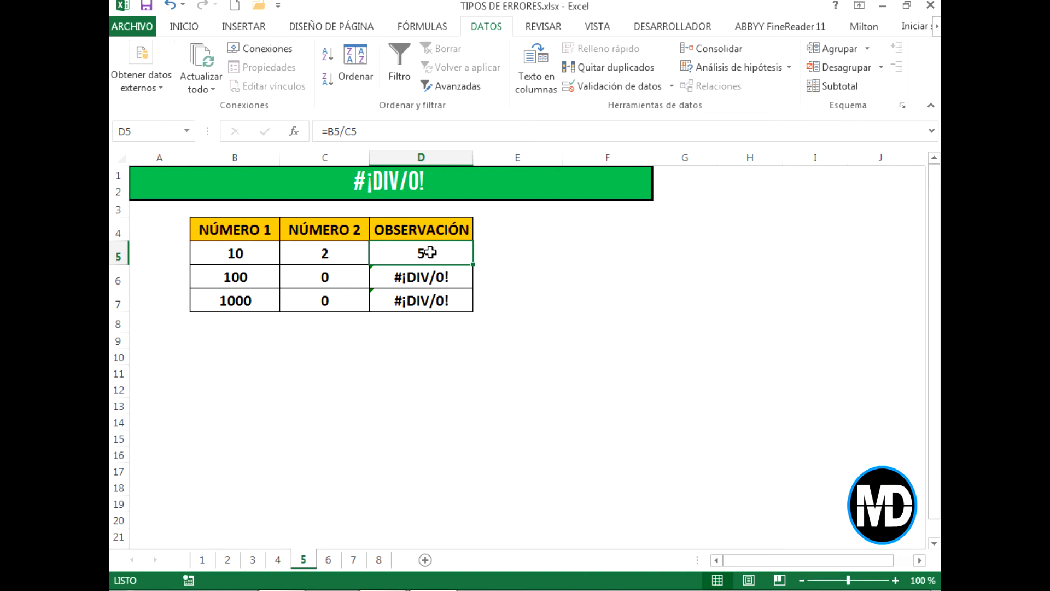
key("ctrl+z")
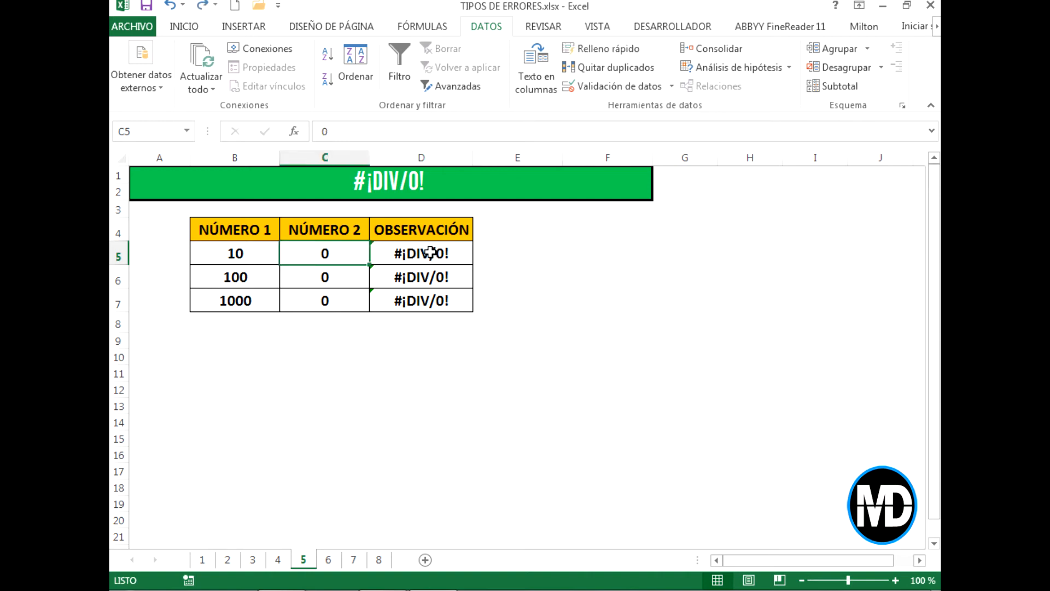
left_click(430, 254)
left_click(409, 301)
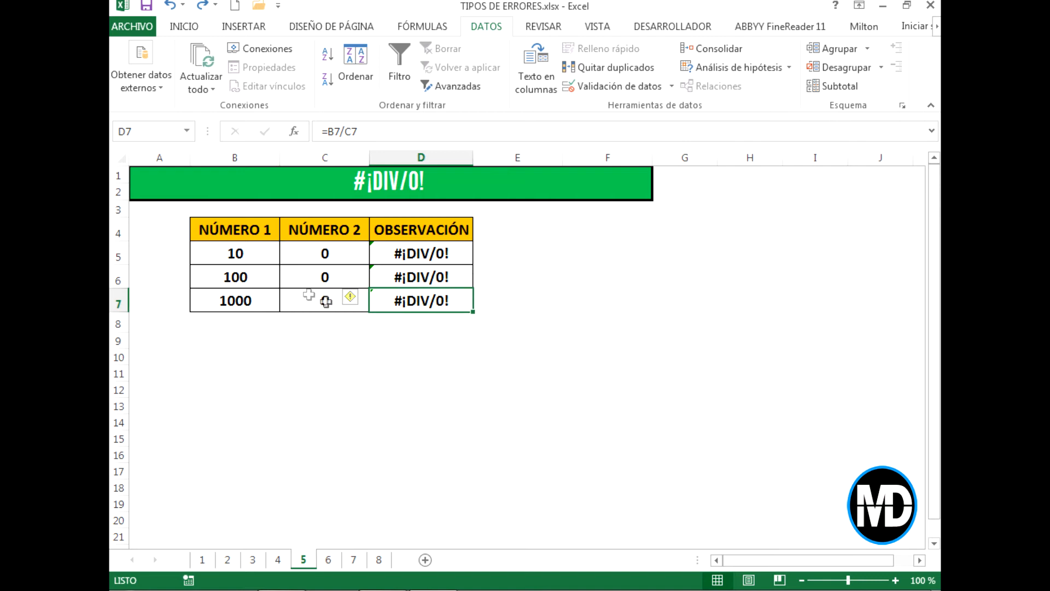
left_click(432, 253)
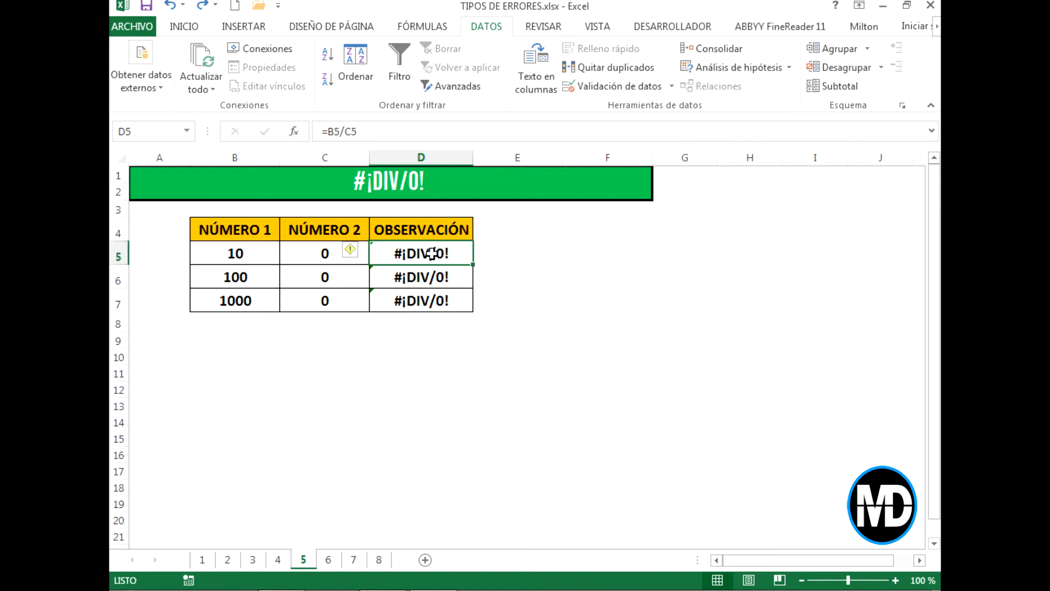
Step: Switch to sheet 6, which covers the ##### error, and enter the date 03/08/1992 in B5 under FECHAS
left_click(329, 559)
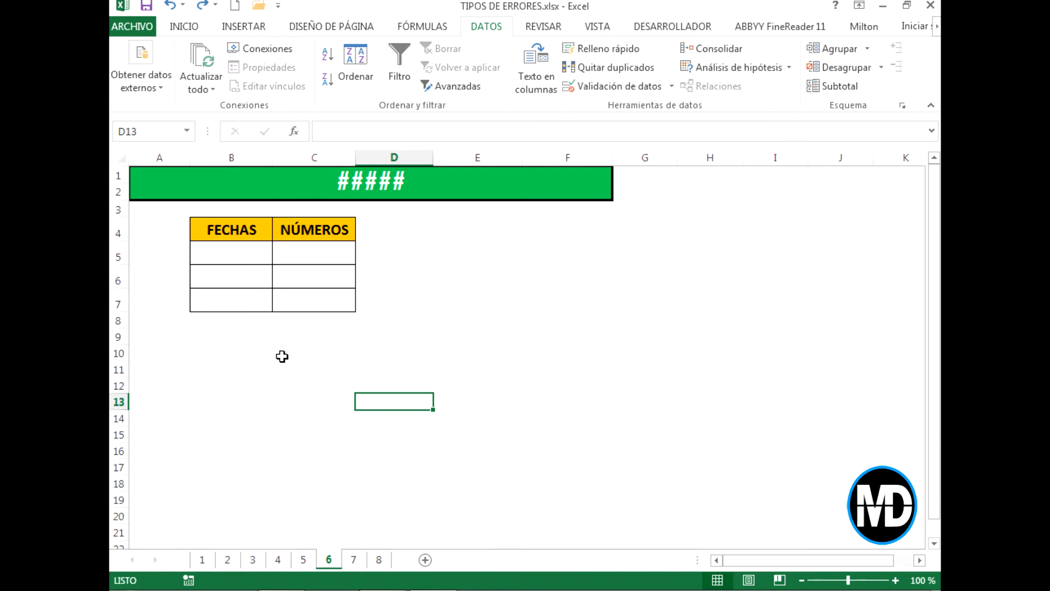
left_click(395, 179)
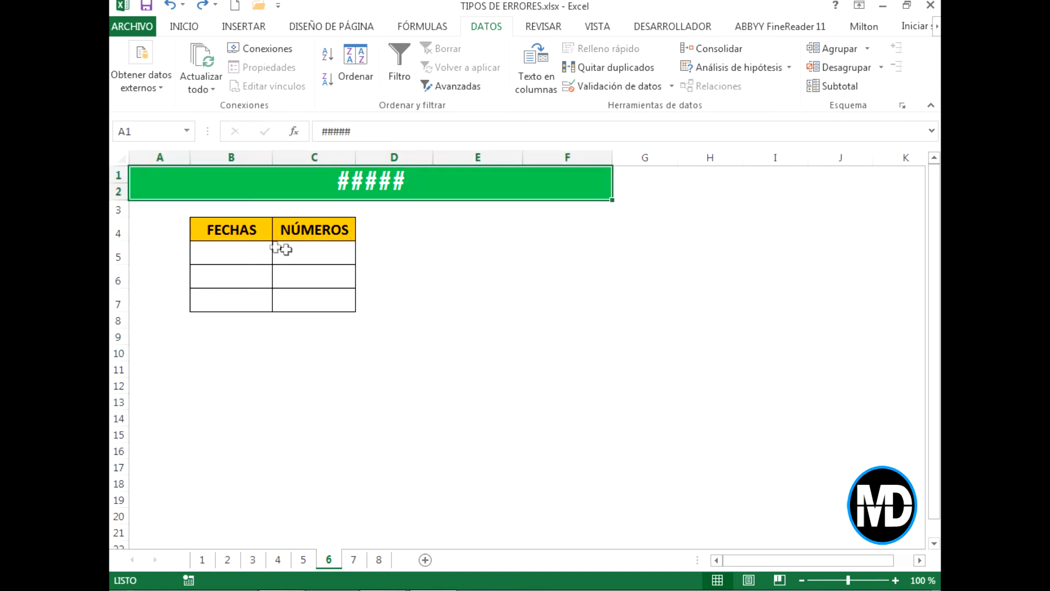
left_click(243, 255)
type("03/0")
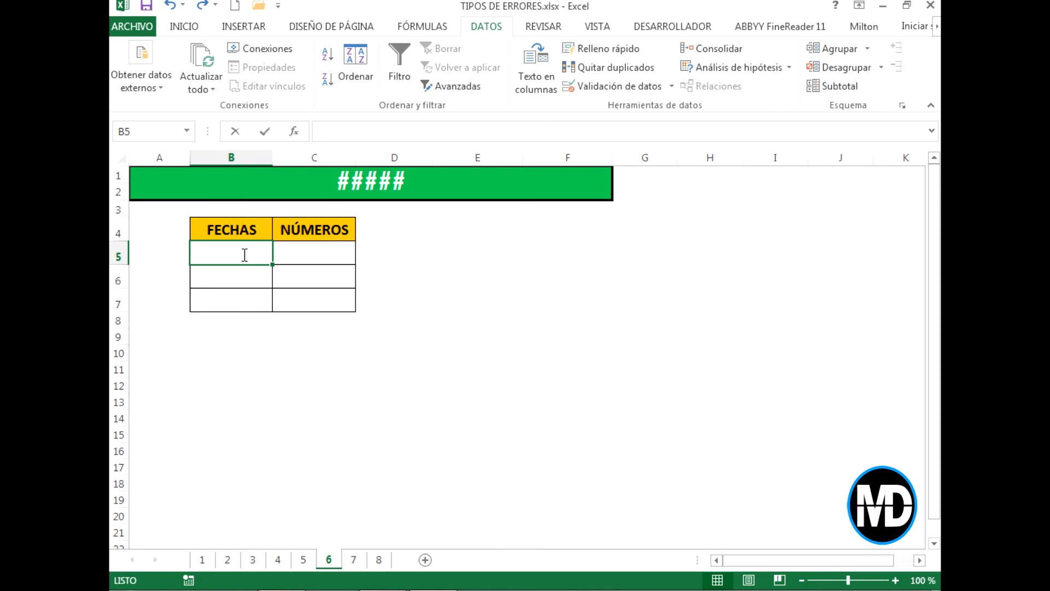
type("8/")
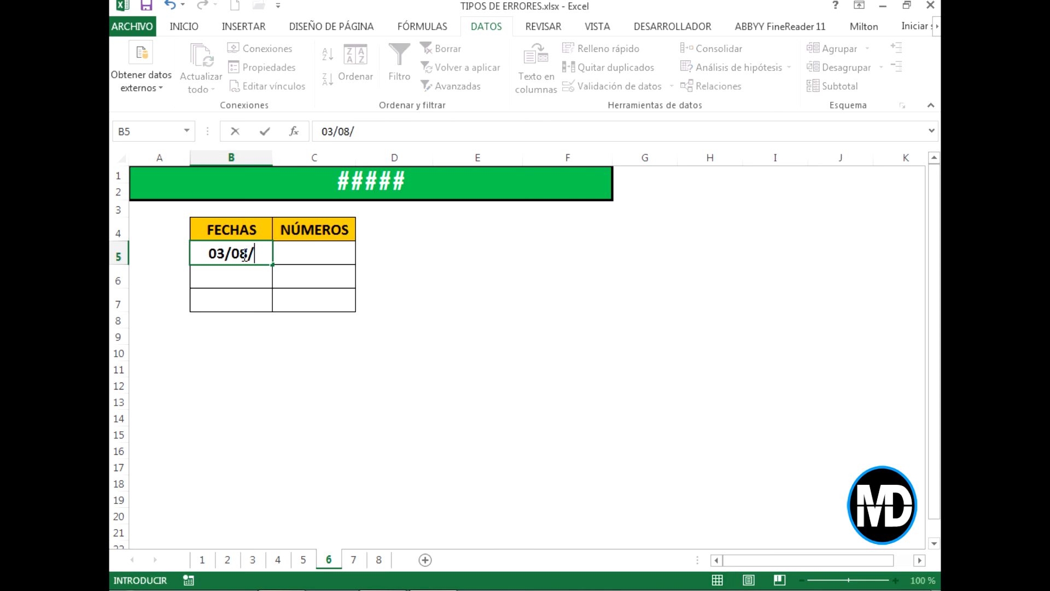
type("1992")
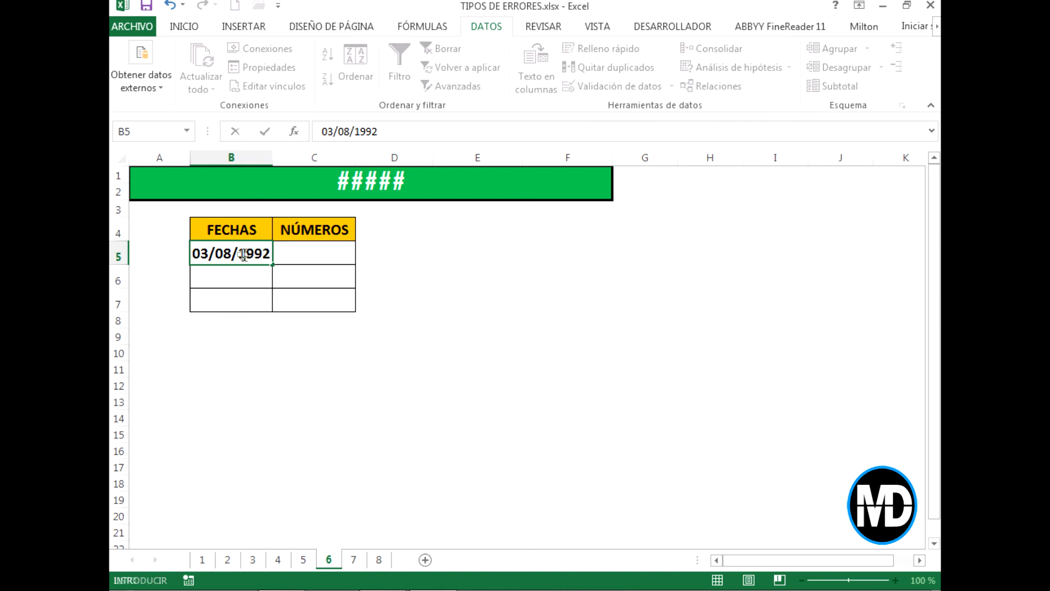
key("Return")
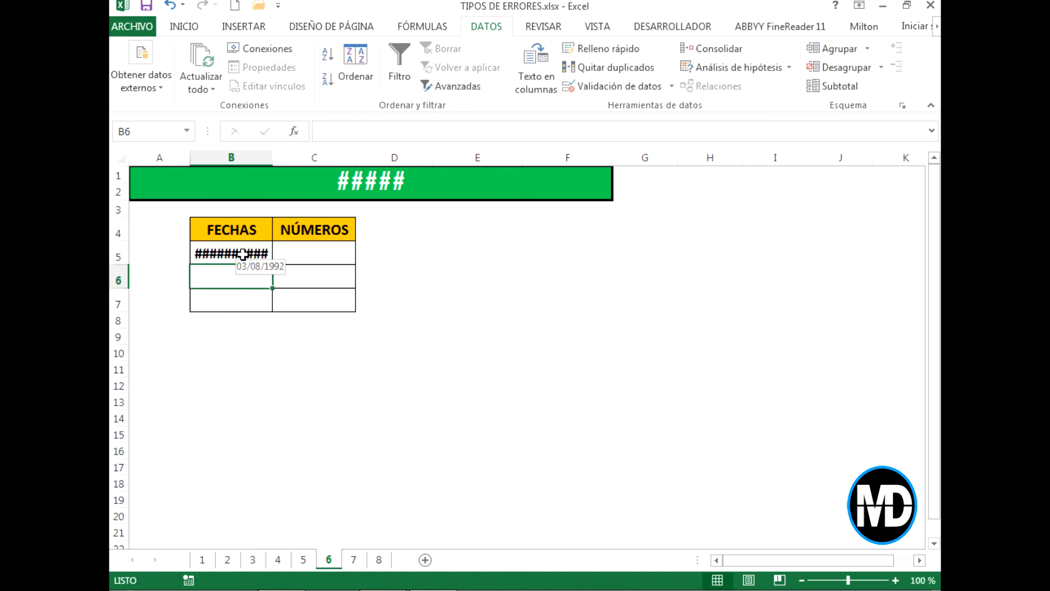
Step: Enter the dates 04/06/1997 in B6 and 01/01/1990 in B7 under FECHAS
type("04/06/")
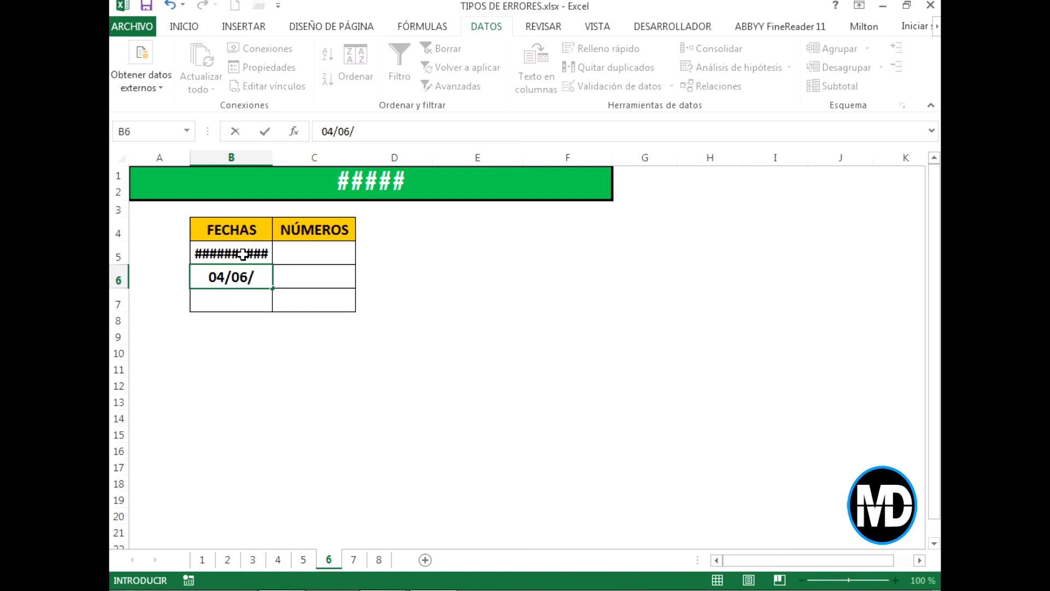
type("1997")
key("Return")
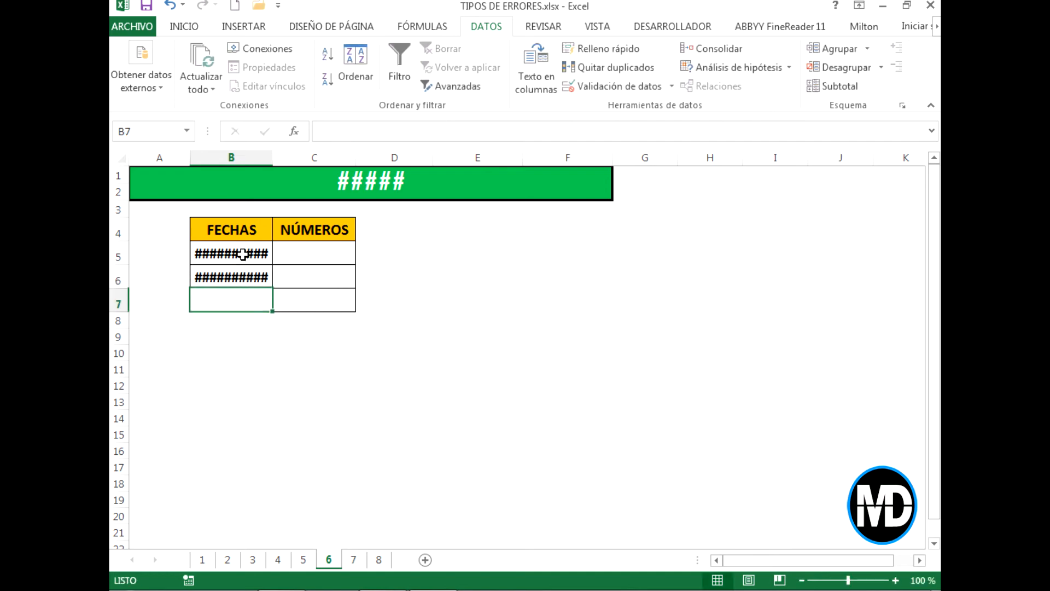
type("01/0")
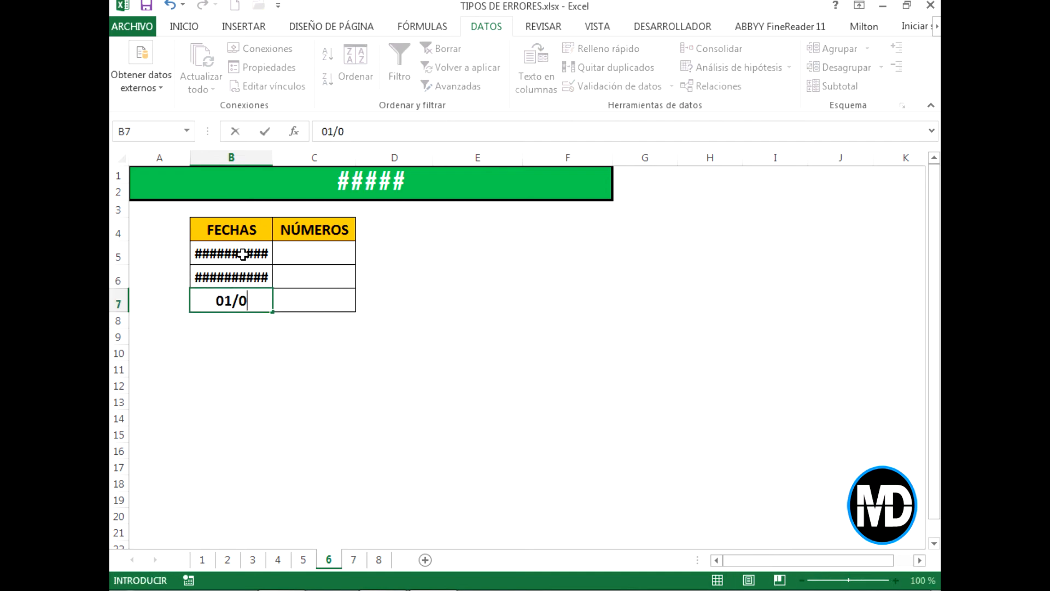
type("1/1990")
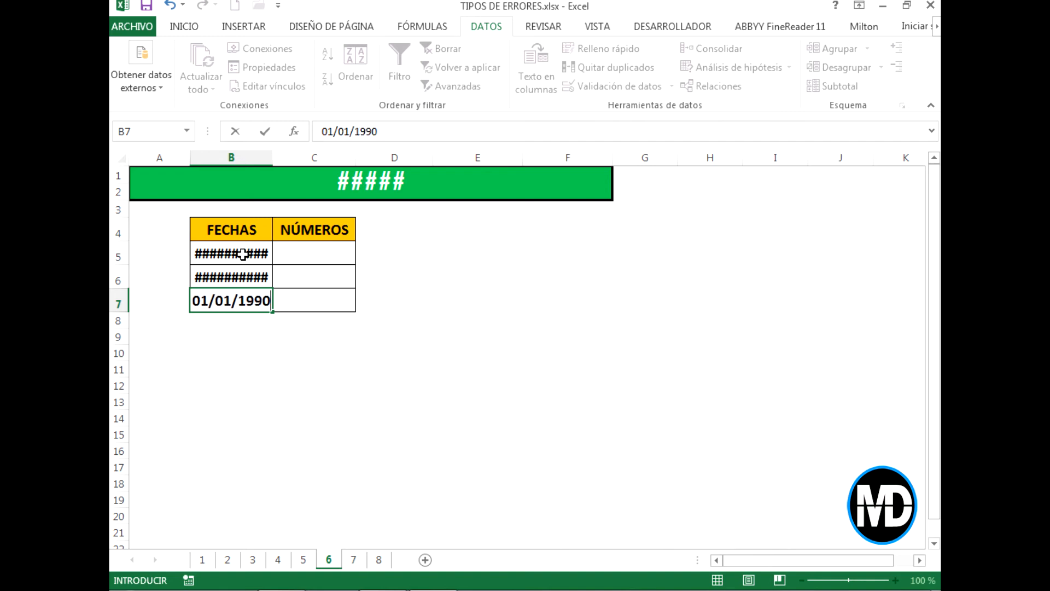
key("ctrl+Return")
key("Return")
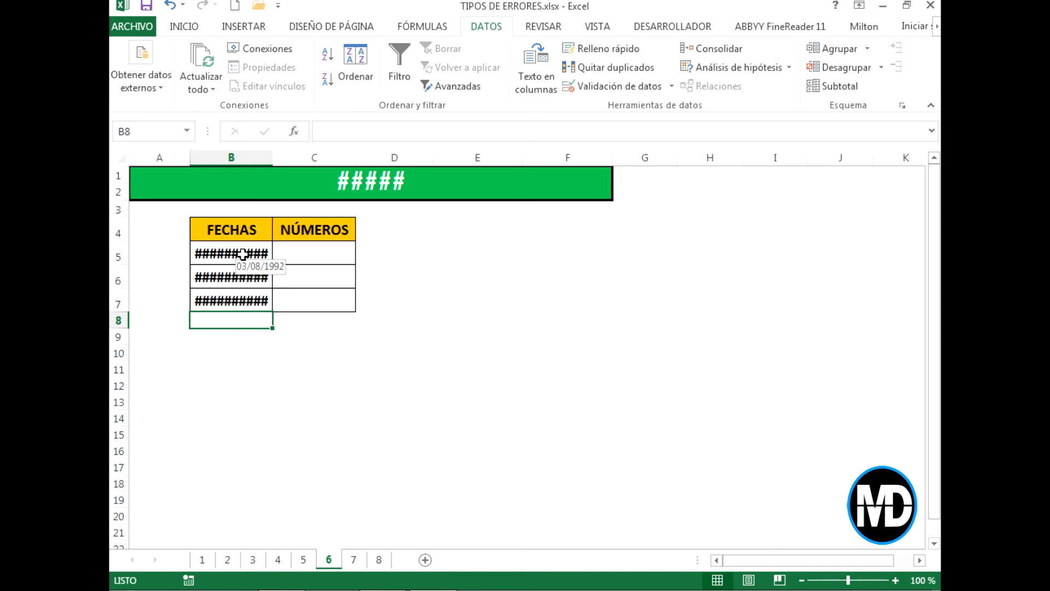
left_click(243, 253)
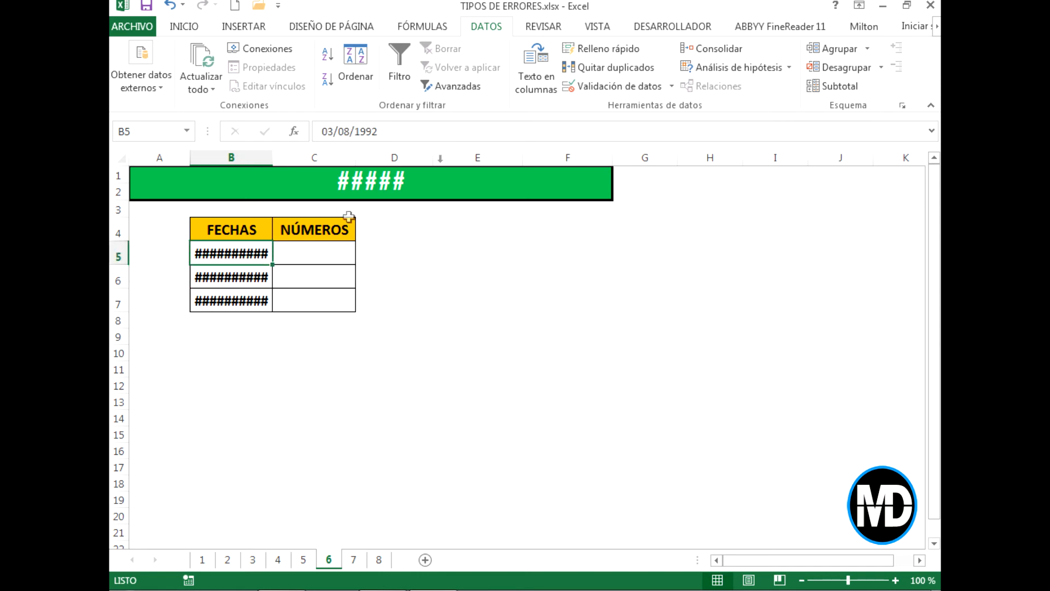
left_click(331, 251)
type("123")
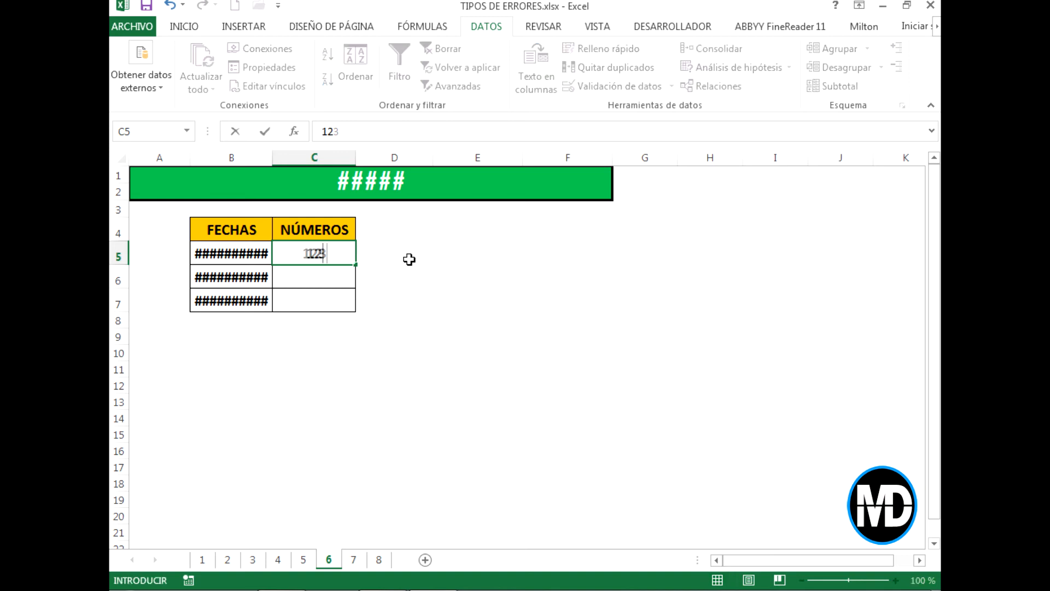
type("45678")
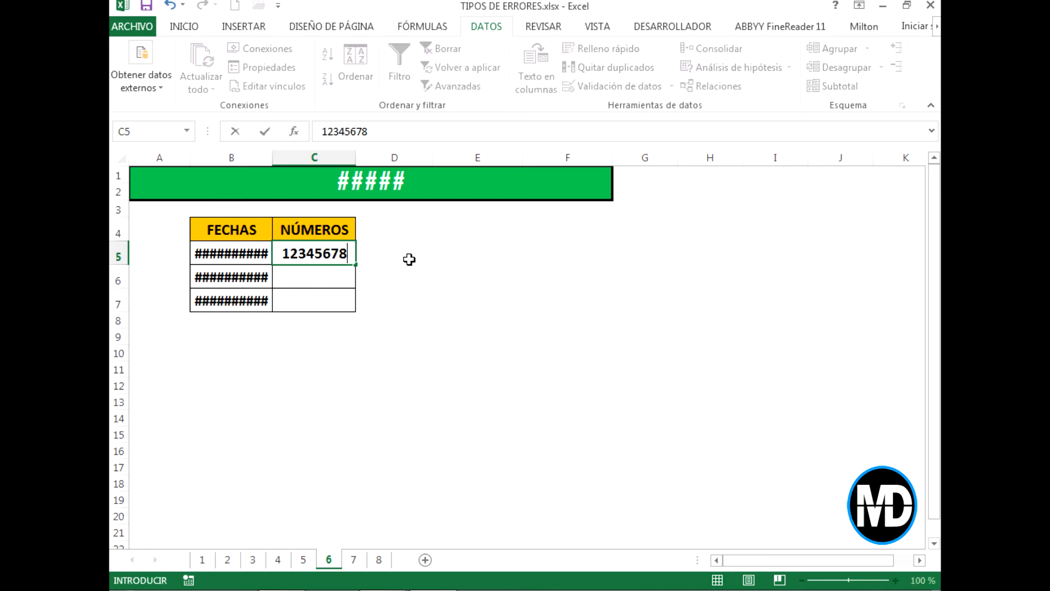
type("91011")
key("Return")
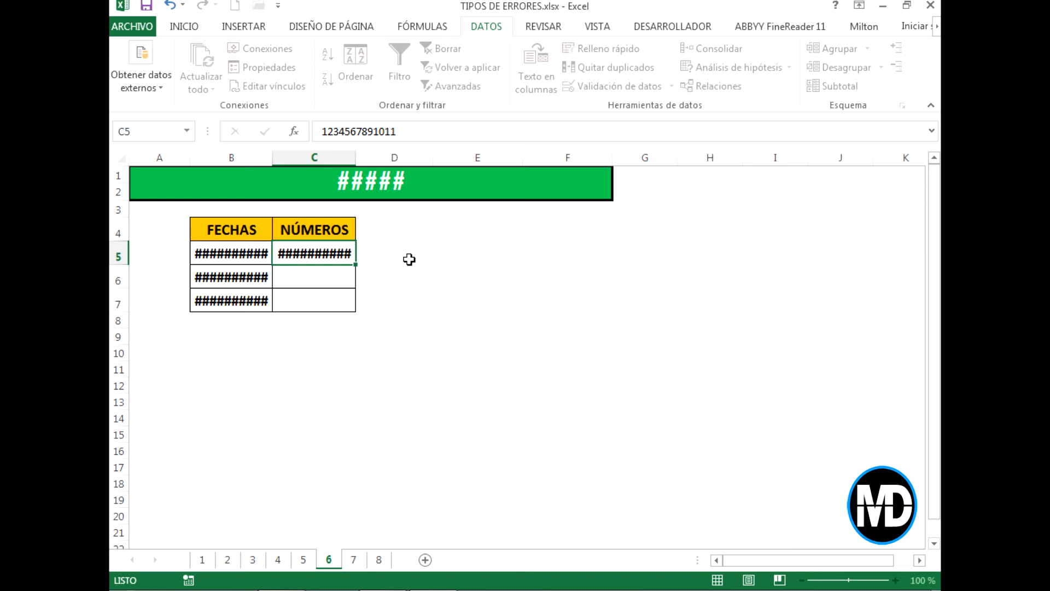
type("121")
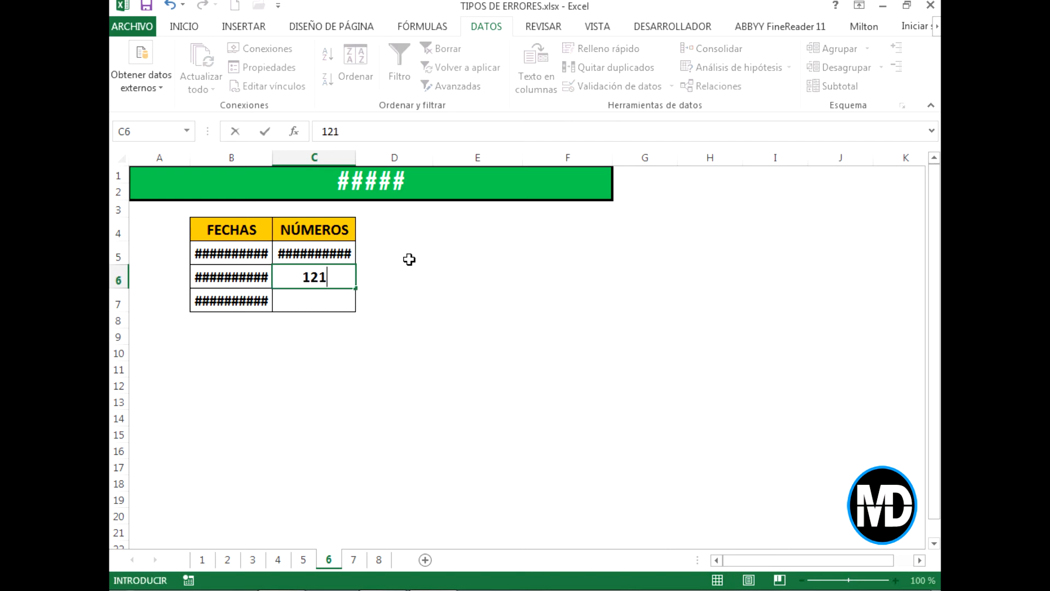
type("3141516")
key("Return")
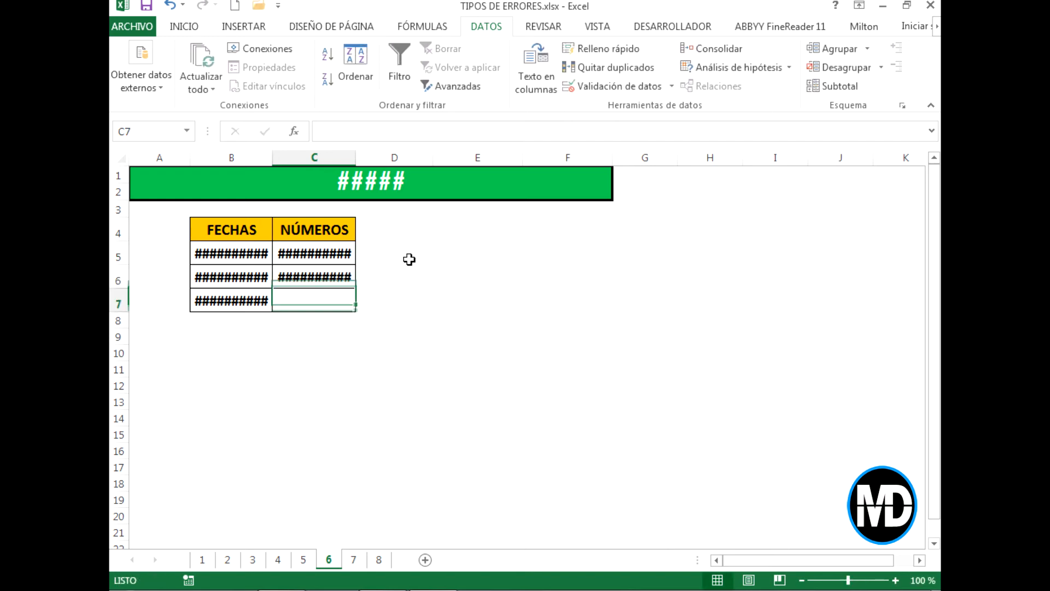
type("17")
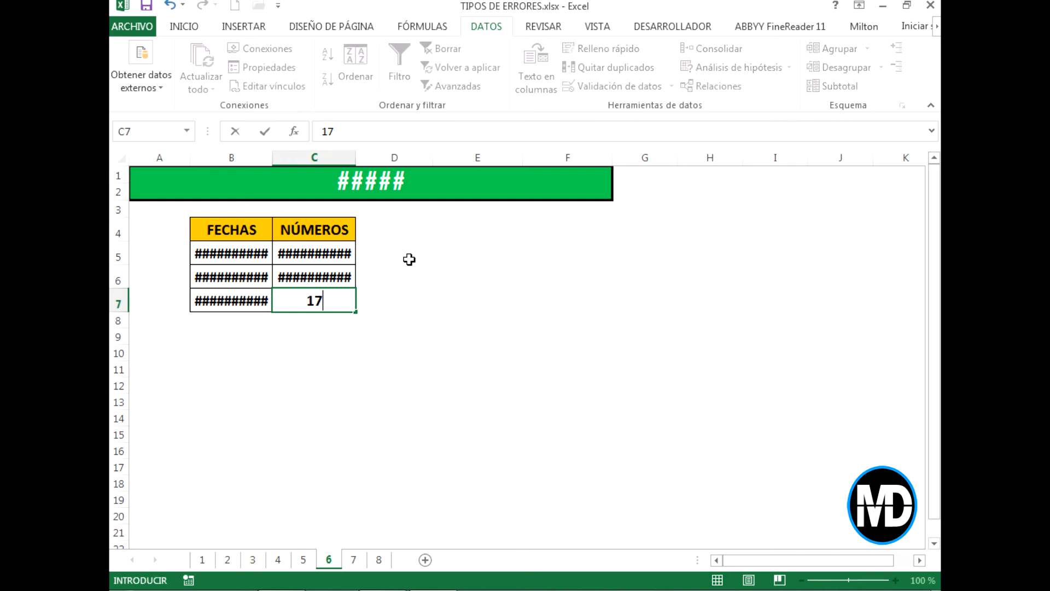
type("1819")
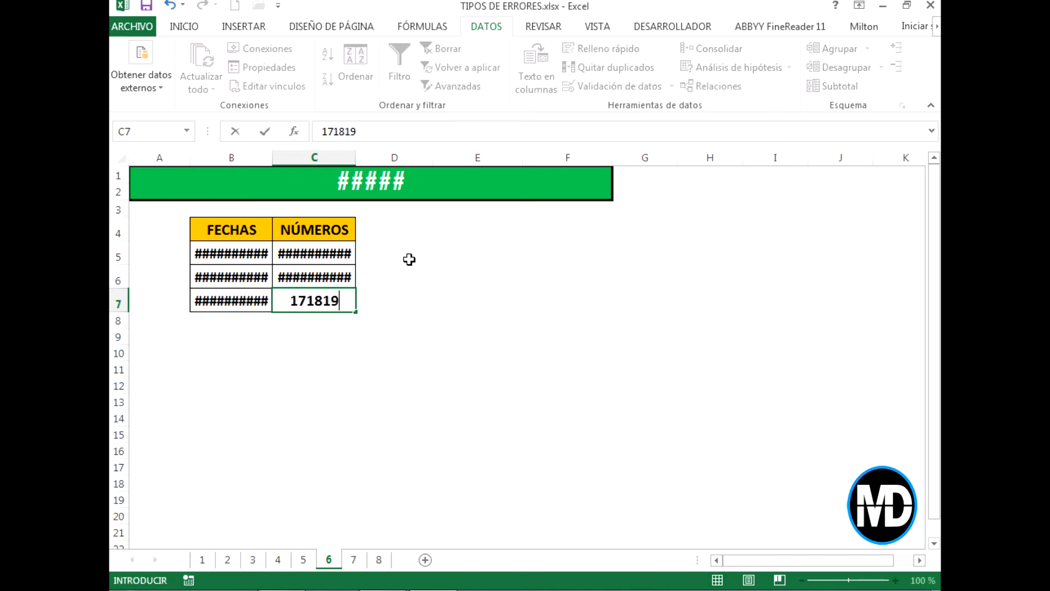
type("2021")
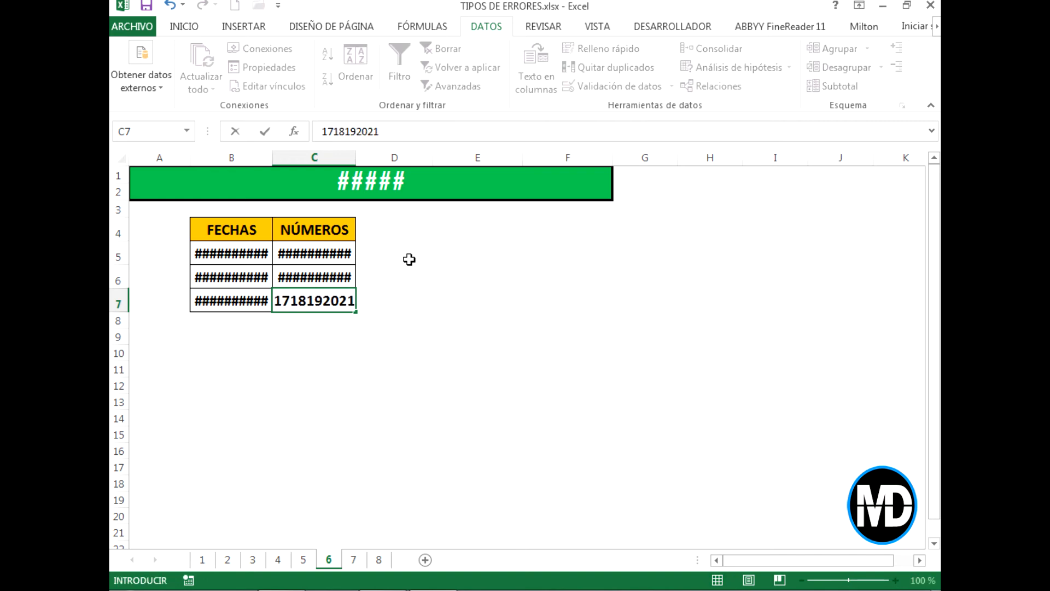
key("Return")
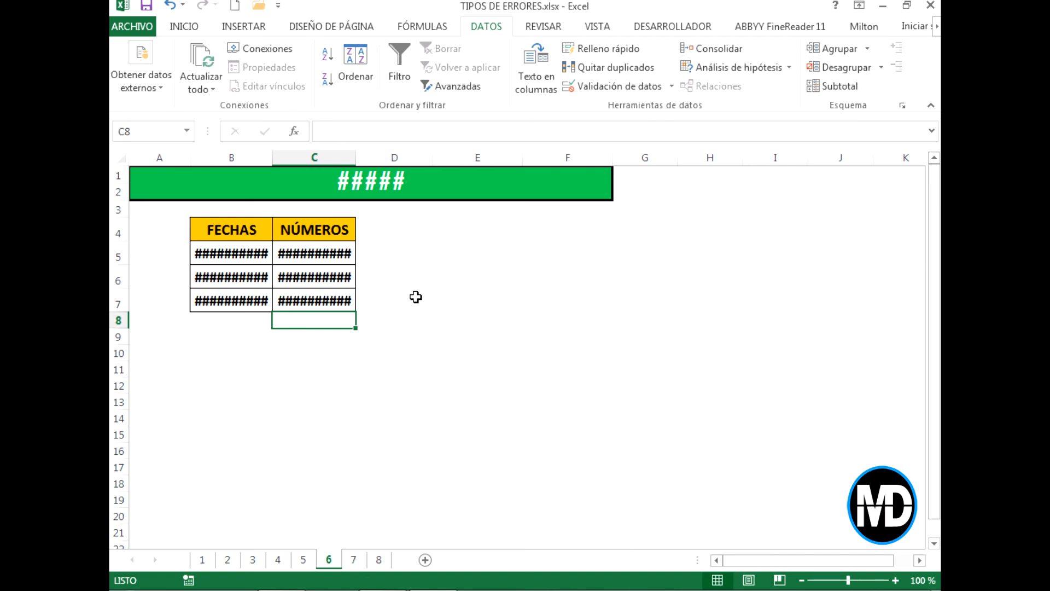
Step: Examine the stored contents of the FECHAS and NÚMEROS cells in rows 5 to 7
left_click(253, 253)
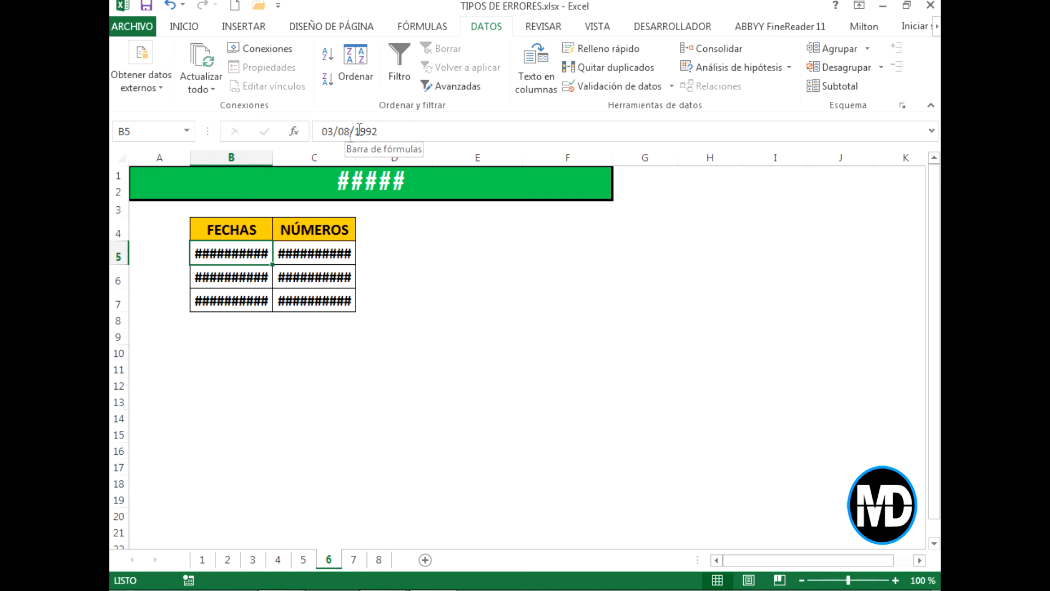
left_click(262, 277)
left_click(229, 299)
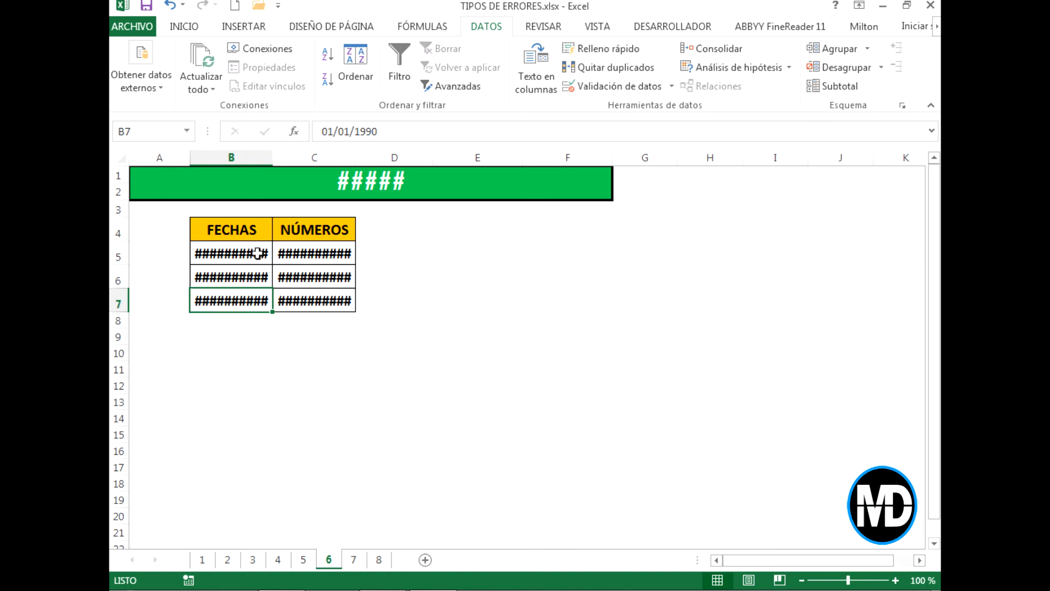
left_click(330, 253)
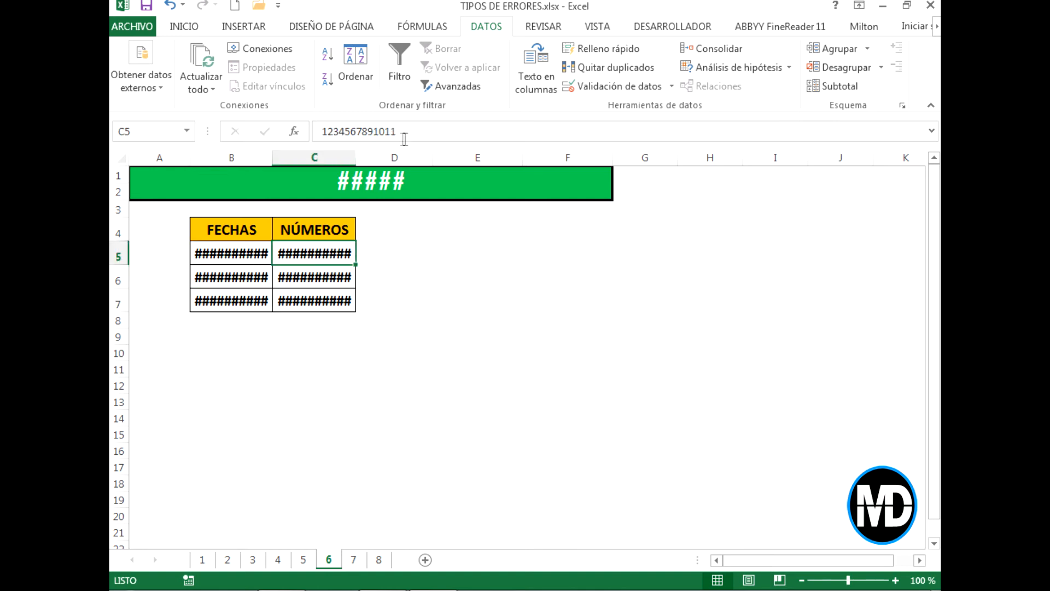
left_click(331, 280)
left_click(331, 293)
left_click(333, 251)
Step: Widen columns B and C enough to display the full dates and numbers
left_click_drag(273, 159, 281, 160)
left_click(261, 255)
left_click_drag(262, 255, 271, 295)
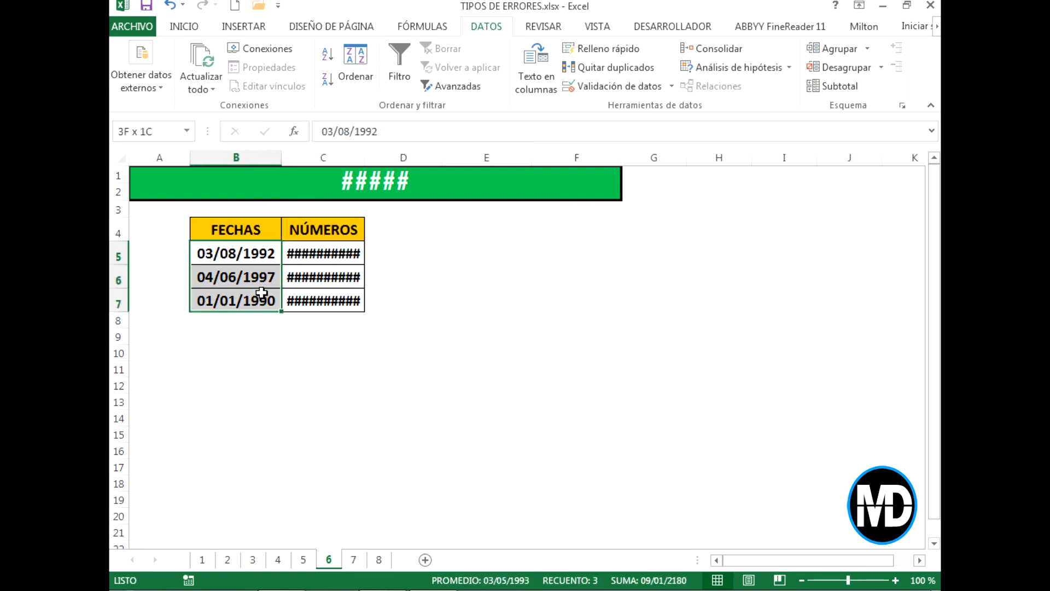
left_click(266, 254)
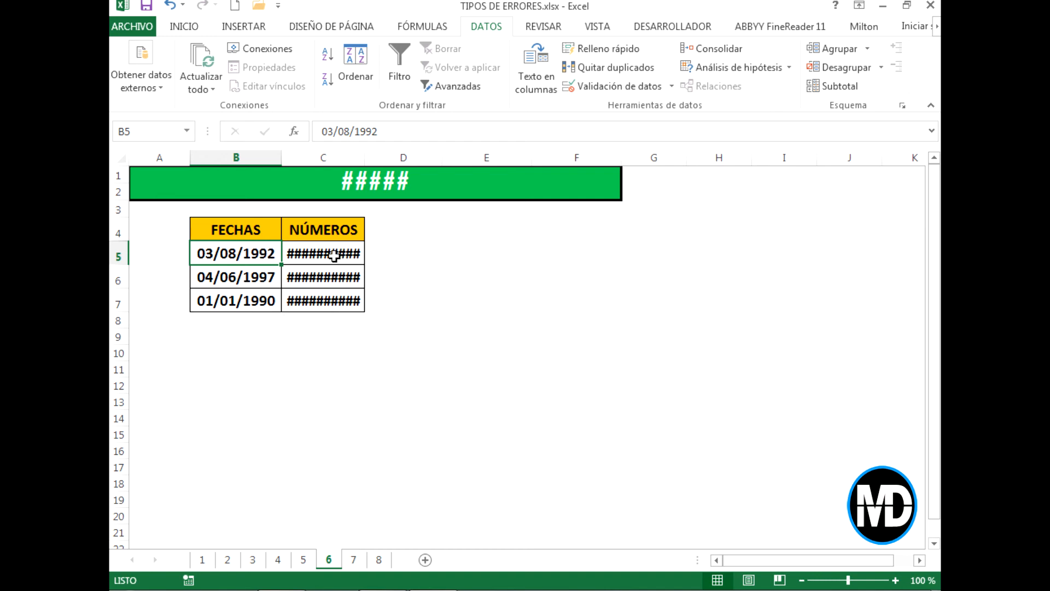
mouse_move(334, 254)
left_click_drag(363, 159, 415, 160)
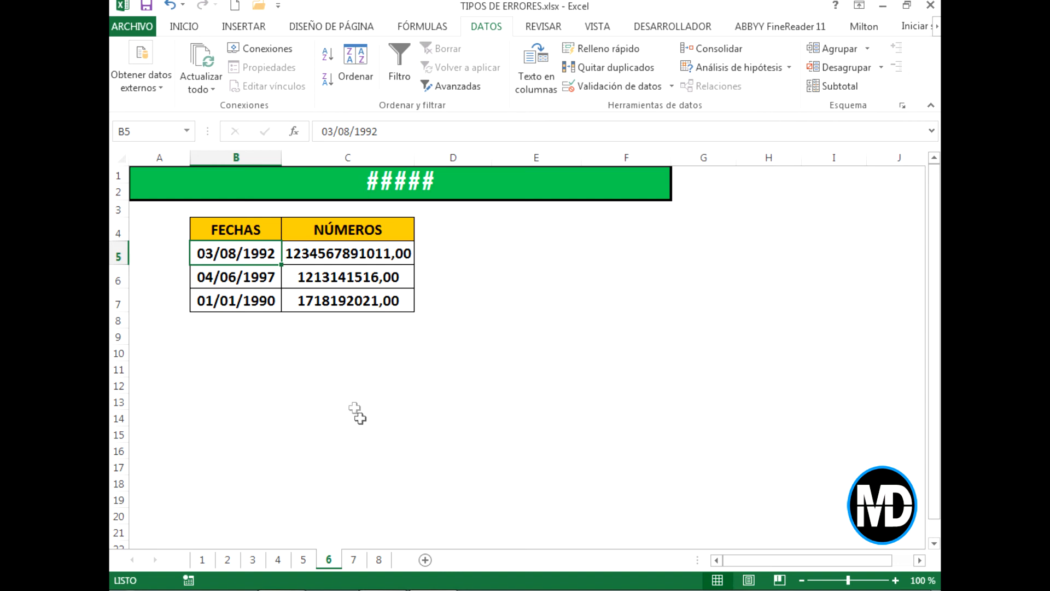
Step: Switch to sheet 7, which covers the #¡NULO! error, and enter =SUMA(B5 C5) in D5, filling it down to D7
left_click(355, 560)
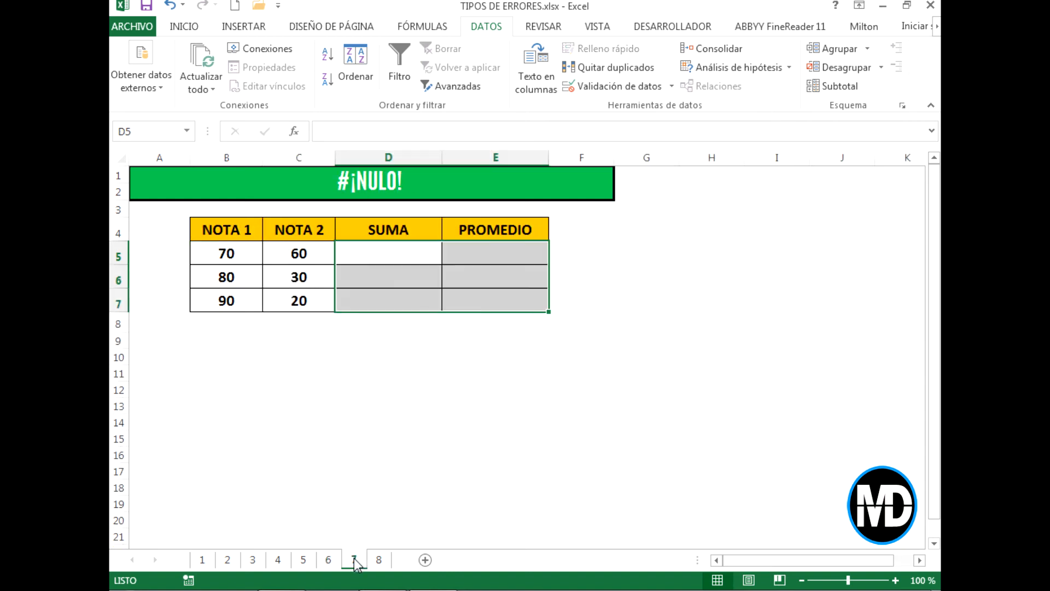
left_click(404, 252)
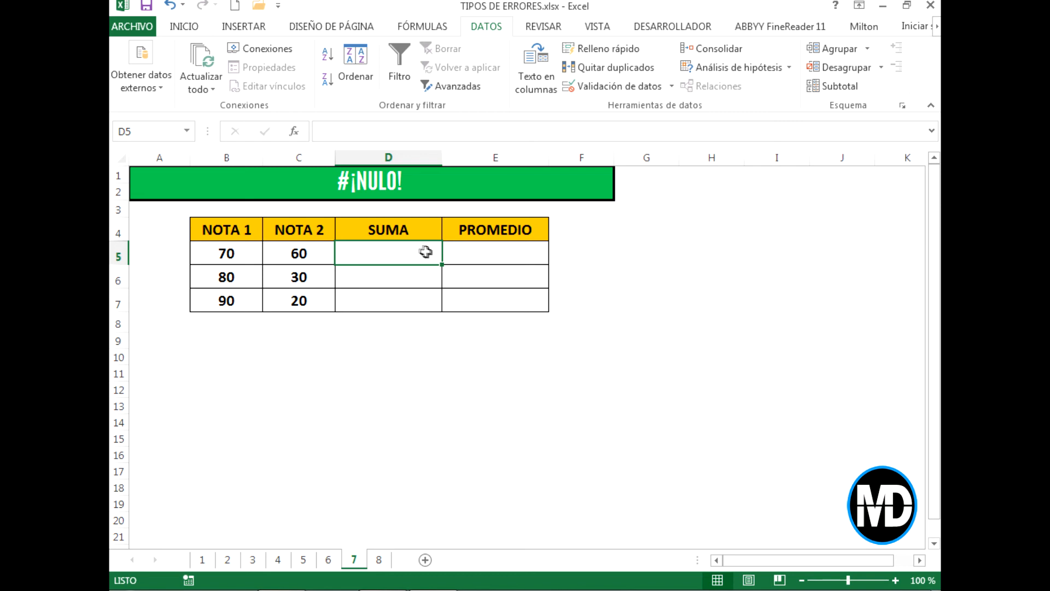
left_click_drag(227, 250, 291, 251)
left_click(375, 255)
type("=SUMA(")
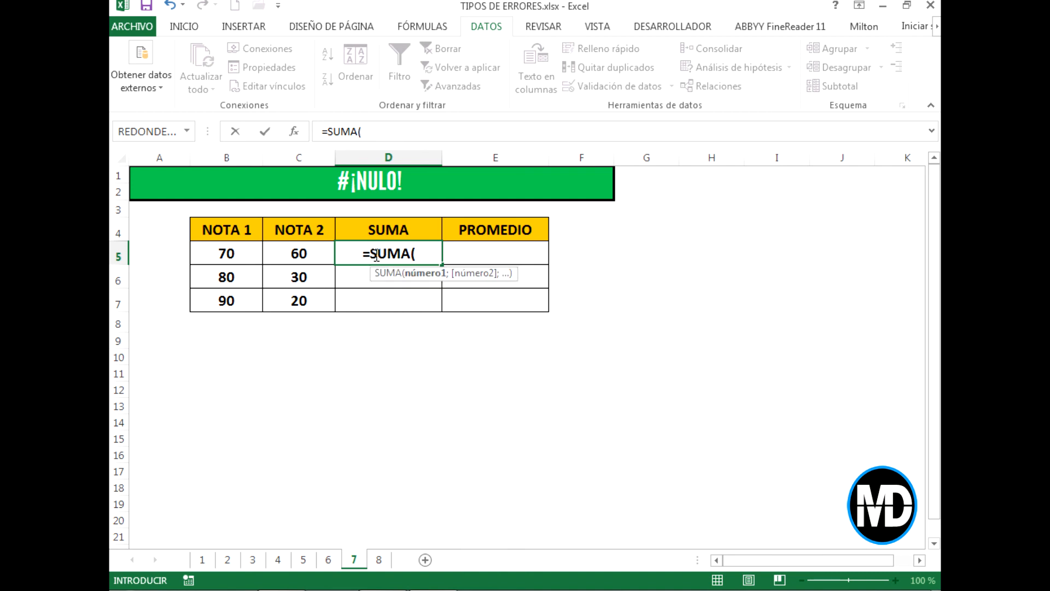
left_click(246, 254)
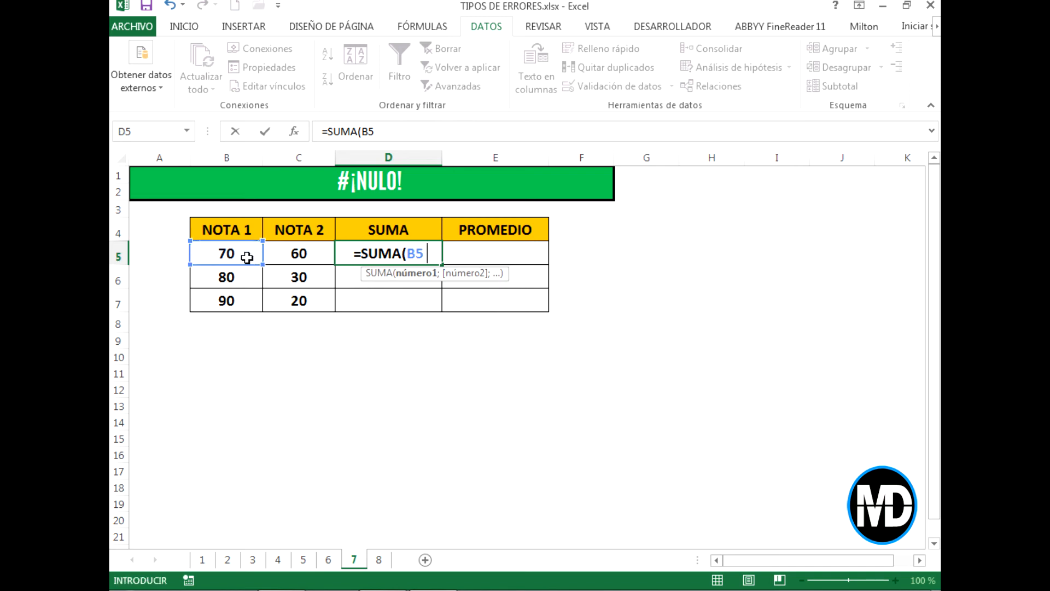
left_click(315, 254)
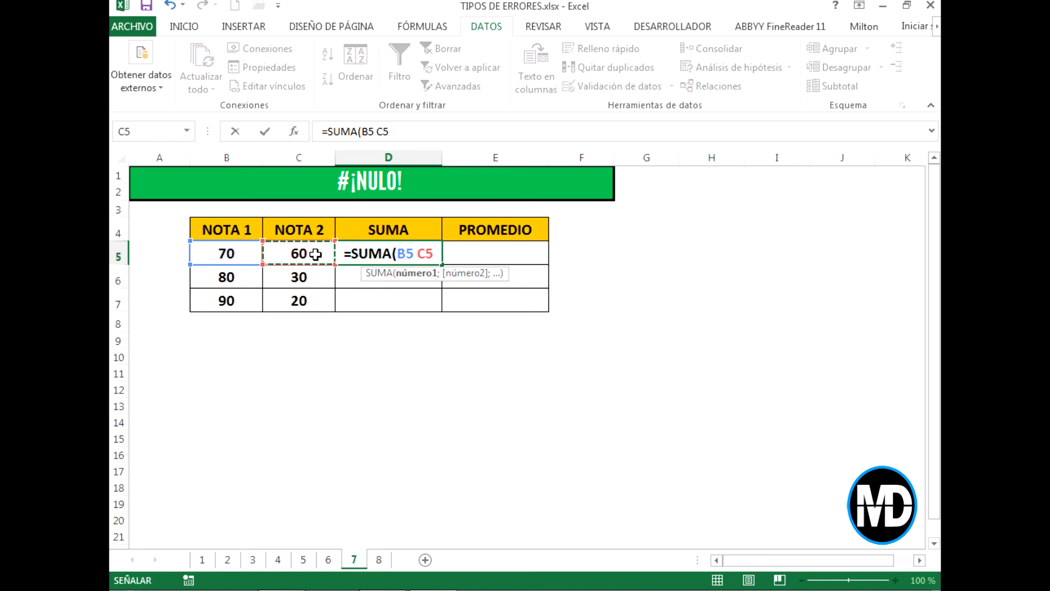
type(")")
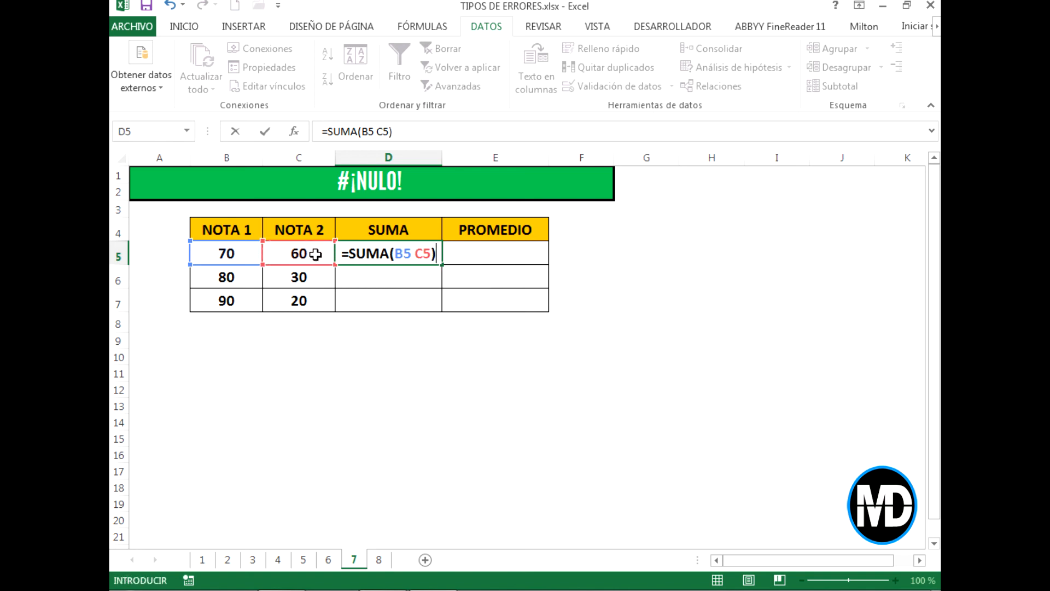
key("Return")
left_click(429, 252)
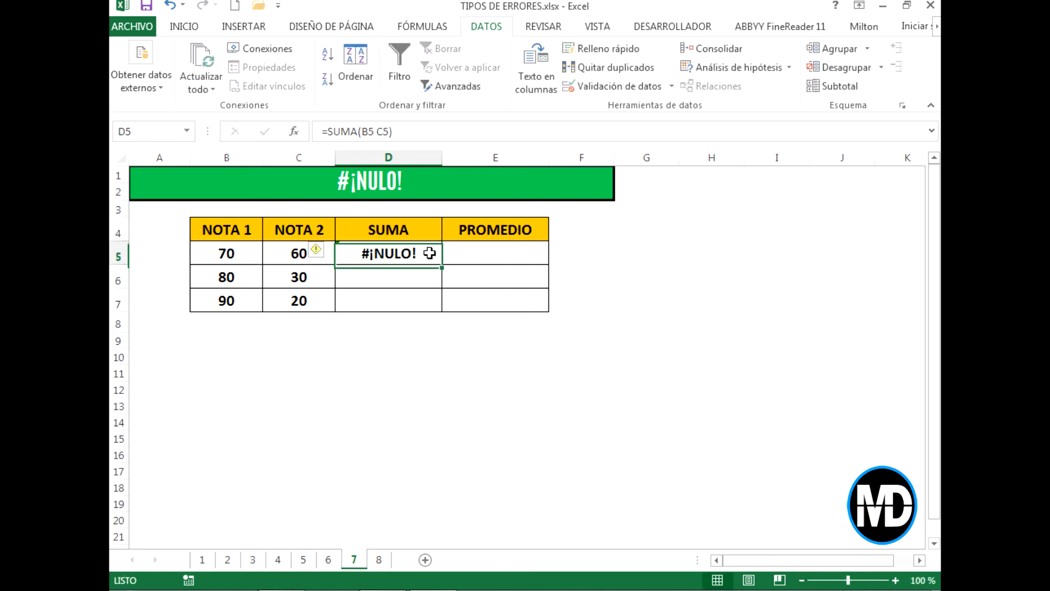
left_click_drag(443, 268, 446, 309)
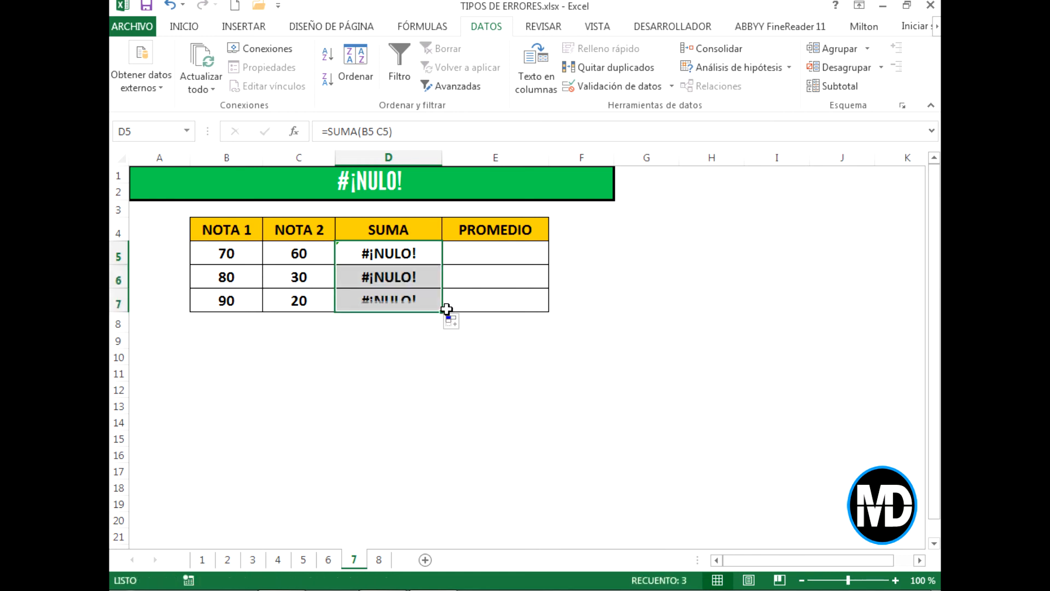
Step: Enter =PROMEDIO(B5 C5) in E5 under PROMEDIO and fill it down to E7
left_click(504, 252)
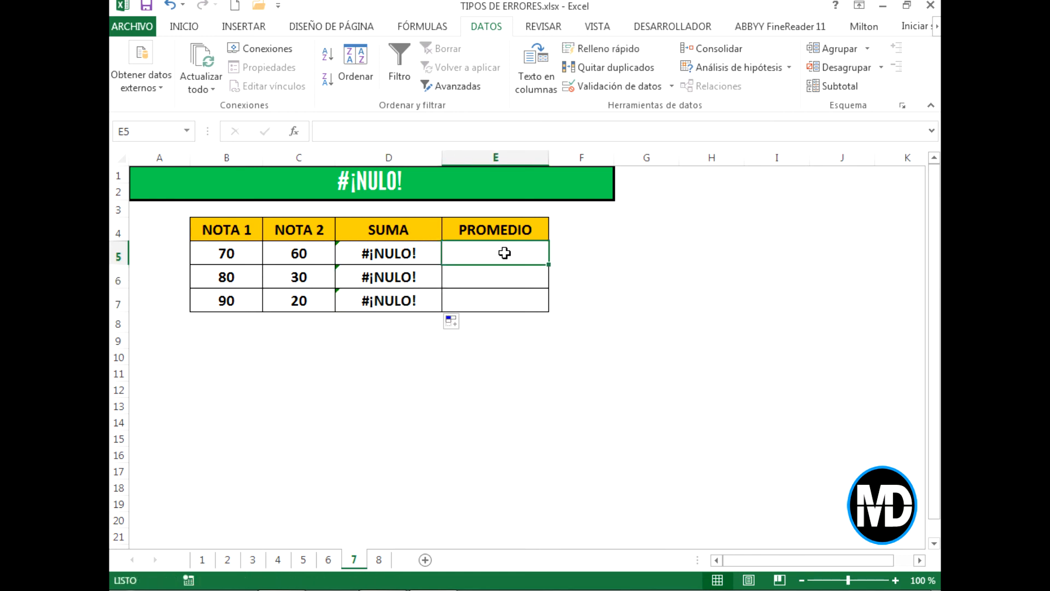
type("=PRO")
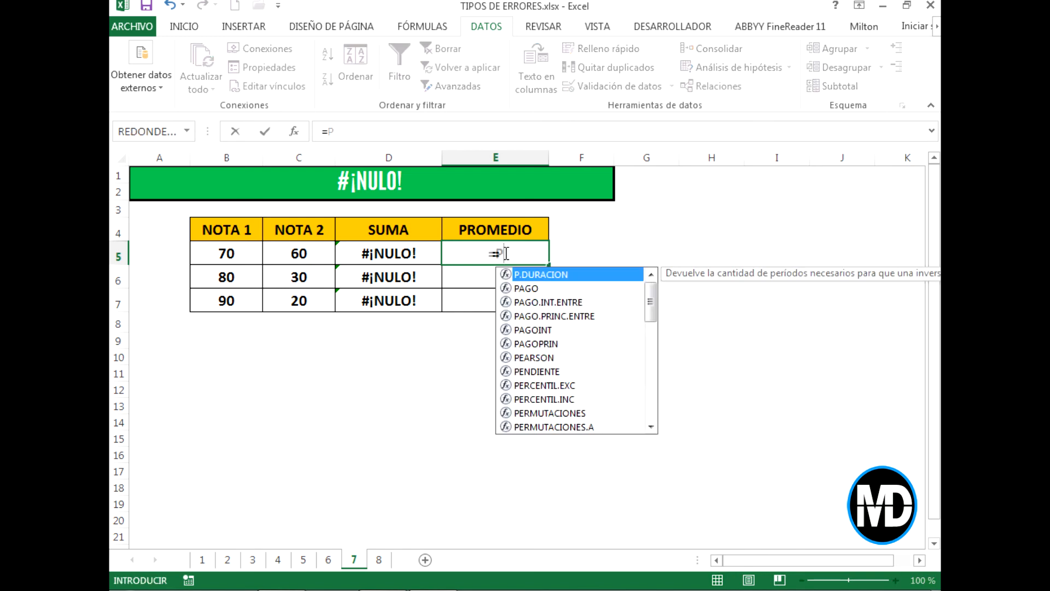
key("Down")
key("Down")
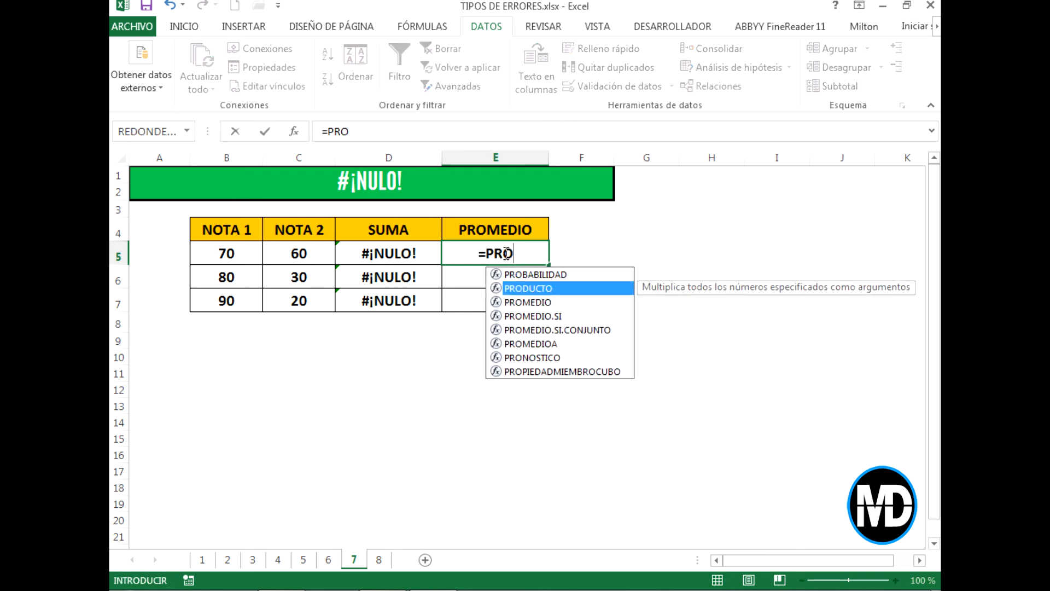
key("Tab")
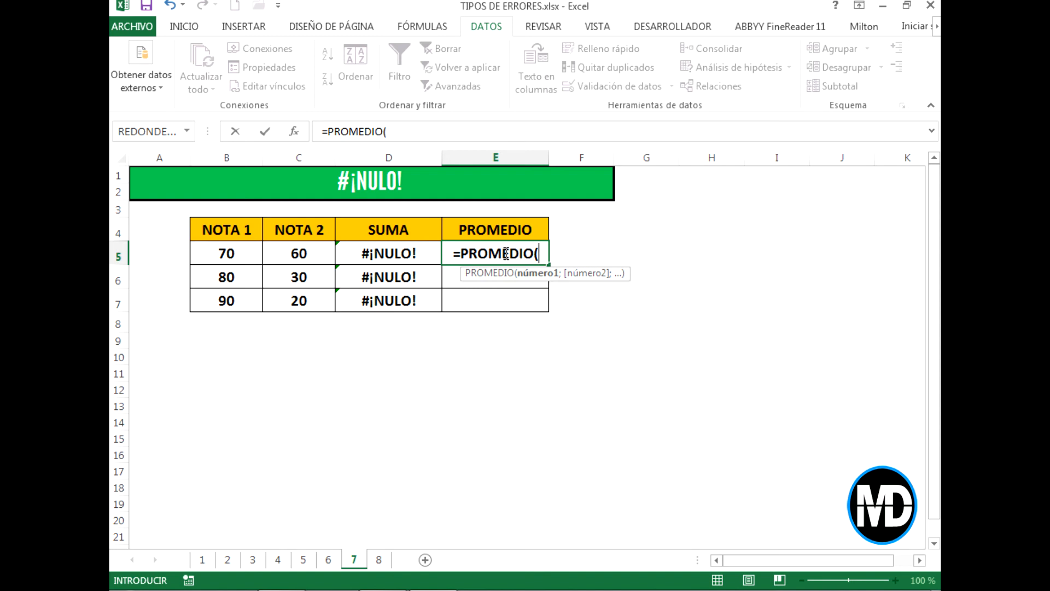
left_click(252, 255)
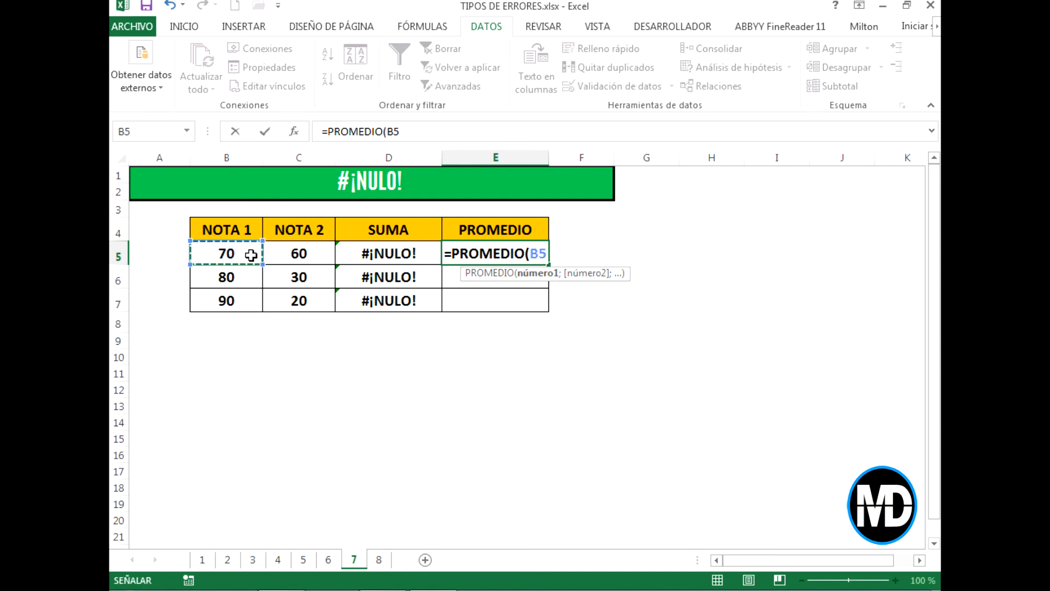
left_click(307, 255)
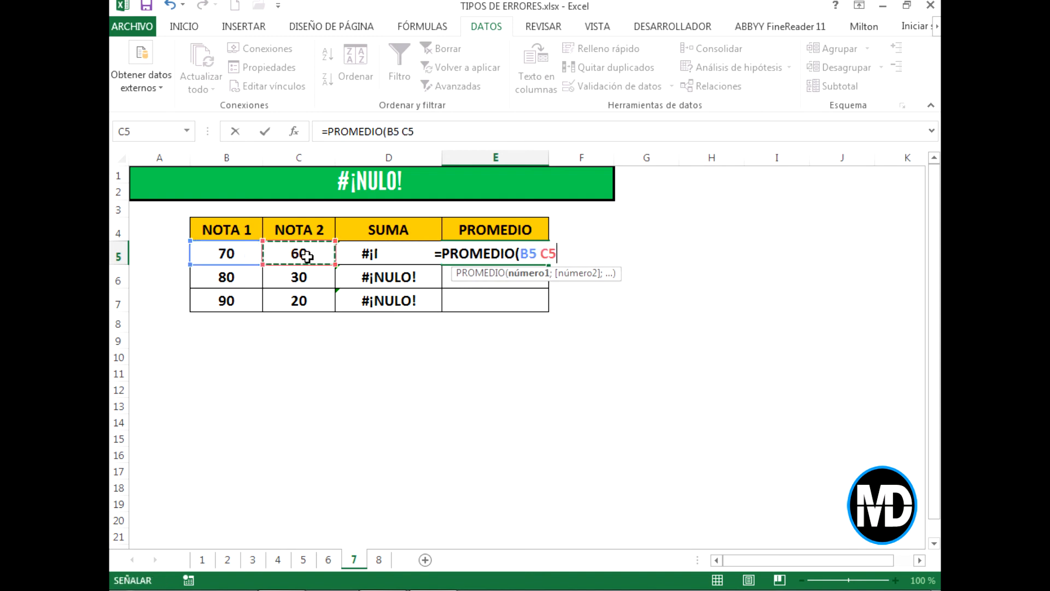
type(")")
key("Return")
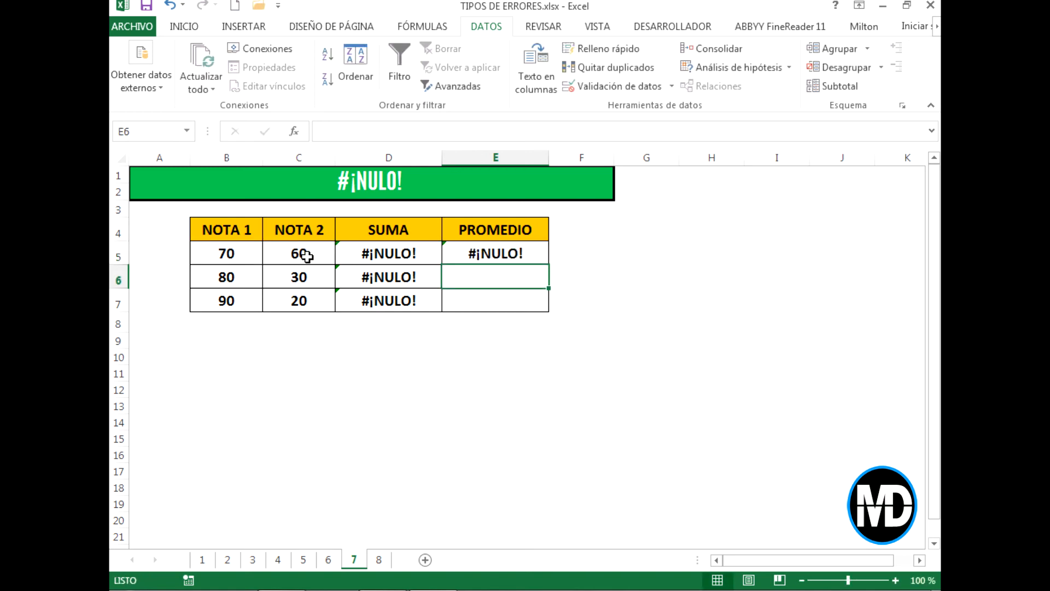
left_click(506, 255)
left_click_drag(548, 265, 548, 314)
Step: Correct the SUMA formula in D5 to =SUMA(B5;C5) and fill it down to D7
left_click(417, 255)
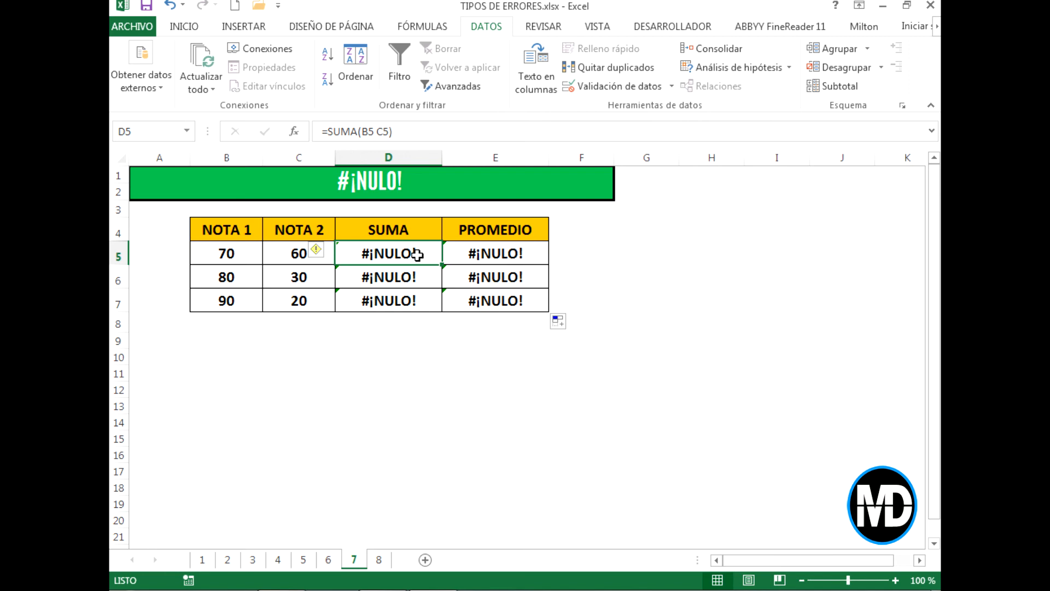
double_click(417, 254)
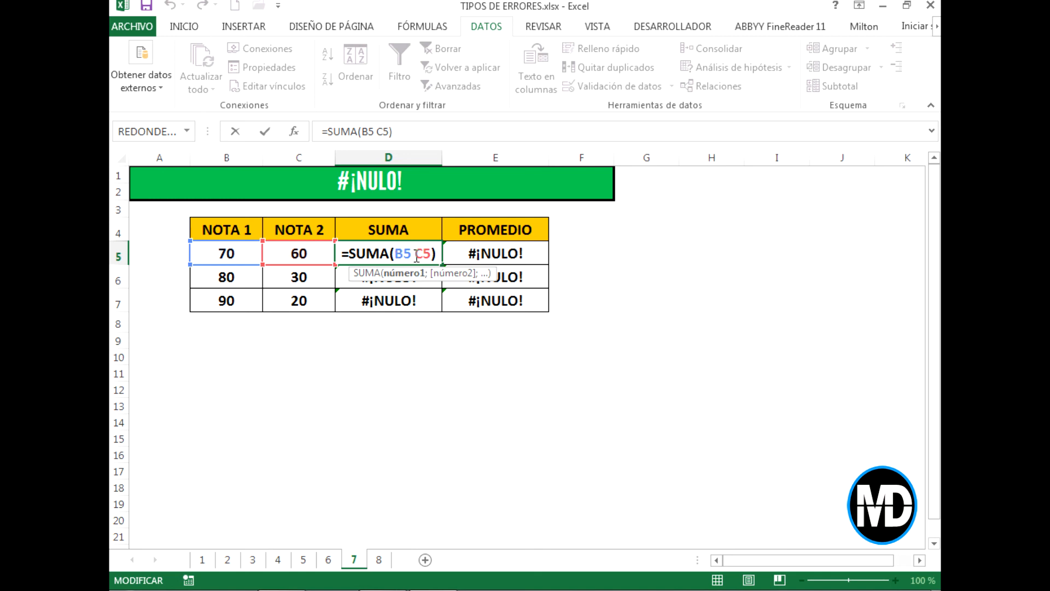
left_click_drag(417, 255, 414, 255)
type(";")
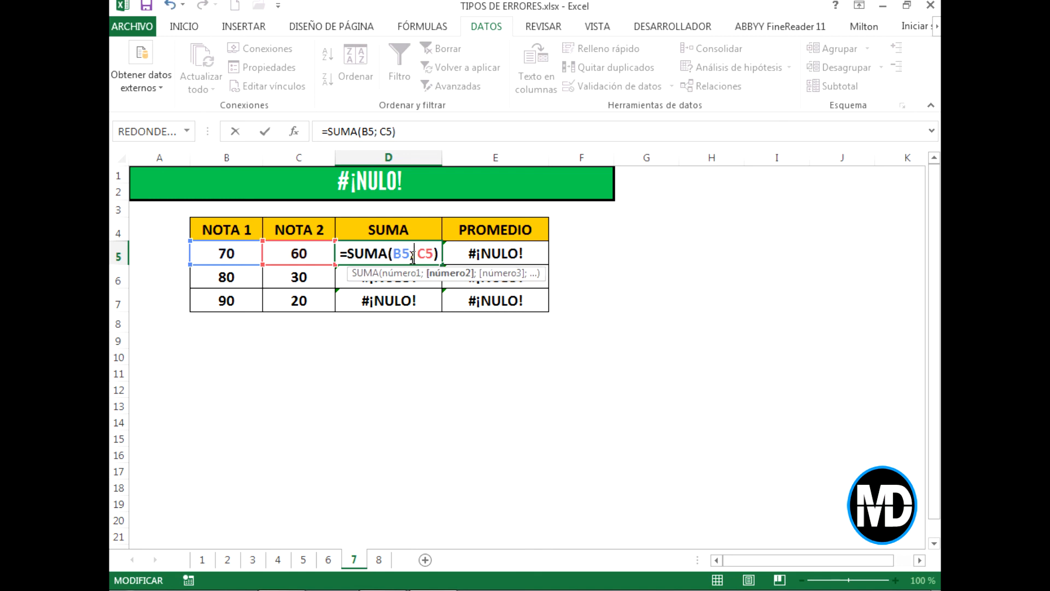
key("Delete")
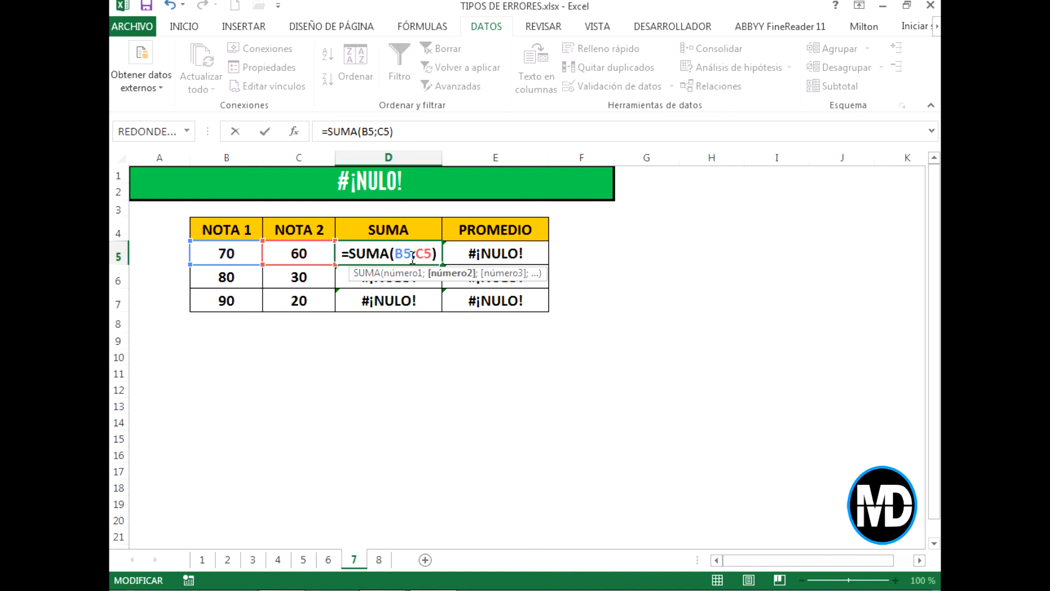
left_click_drag(413, 257, 431, 257)
left_click(434, 254)
key("Return")
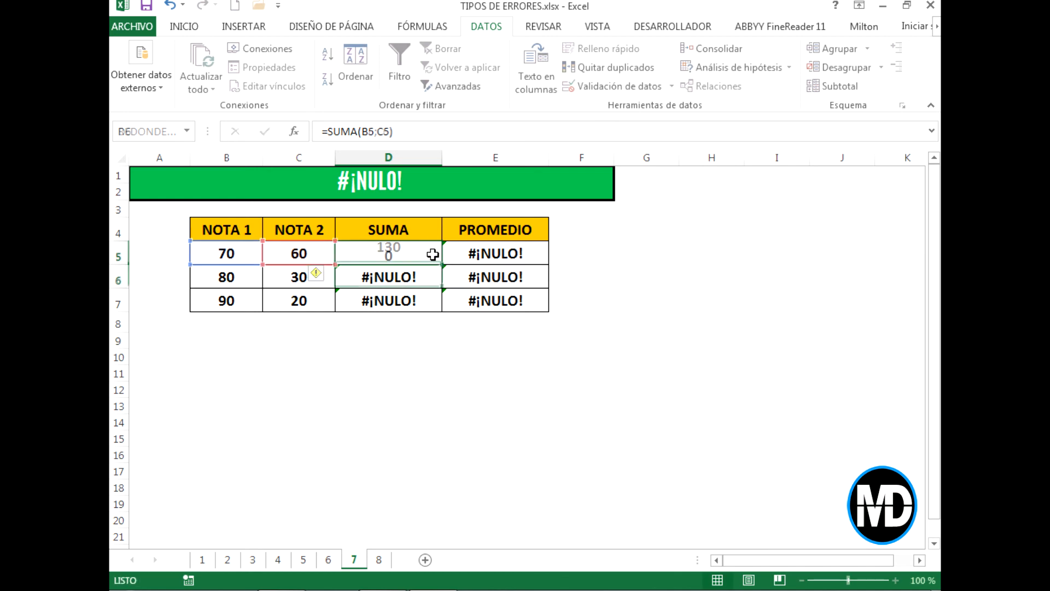
left_click(429, 253)
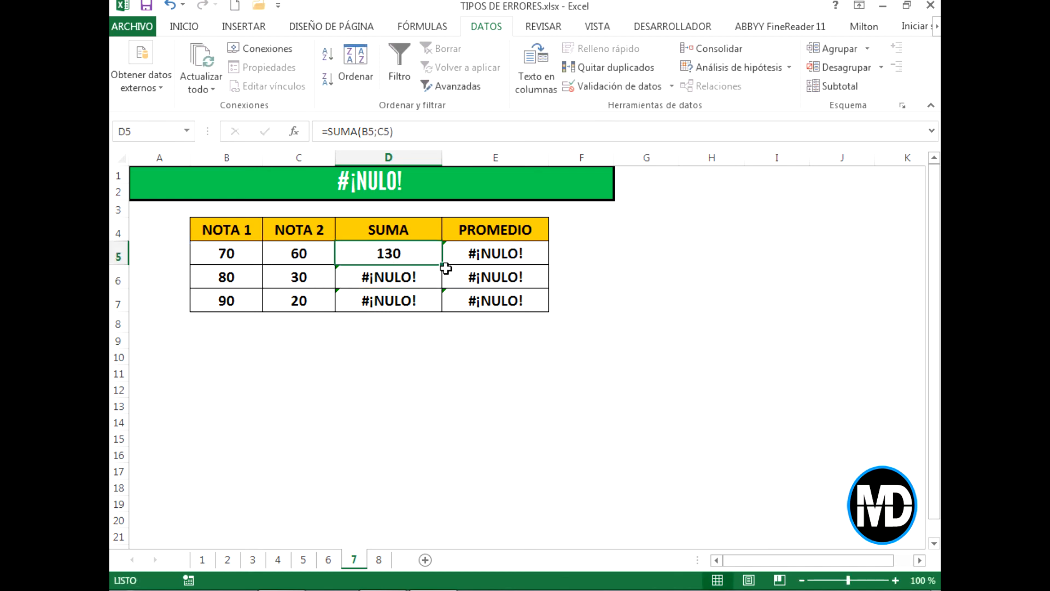
left_click_drag(442, 265, 437, 321)
left_click(394, 386)
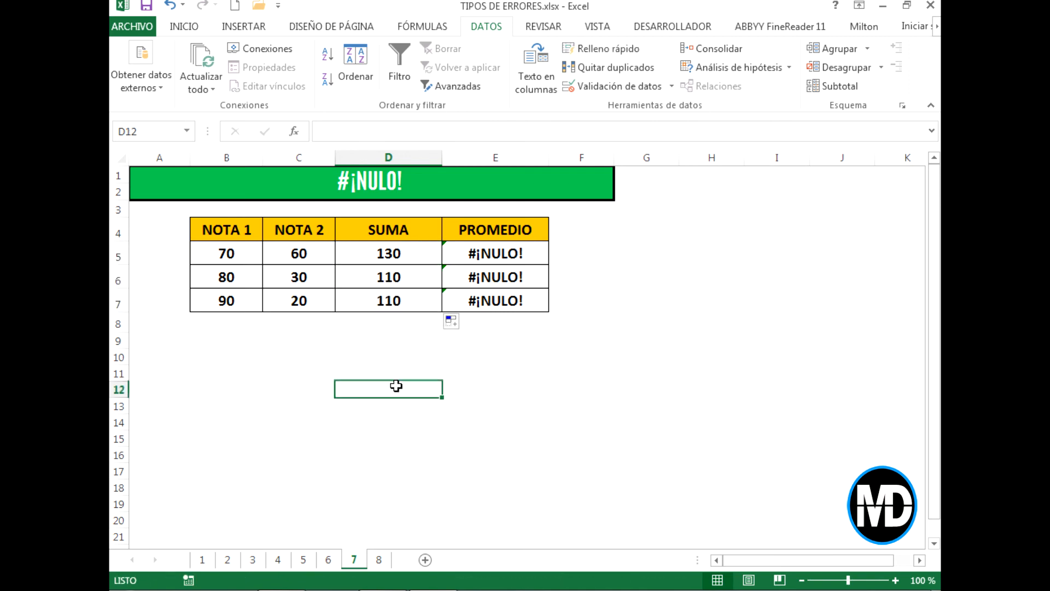
Step: Correct the PROMEDIO formula in E5 to =PROMEDIO(B5;C5) and fill it down to E7
left_click(502, 256)
left_click_drag(503, 256, 500, 255)
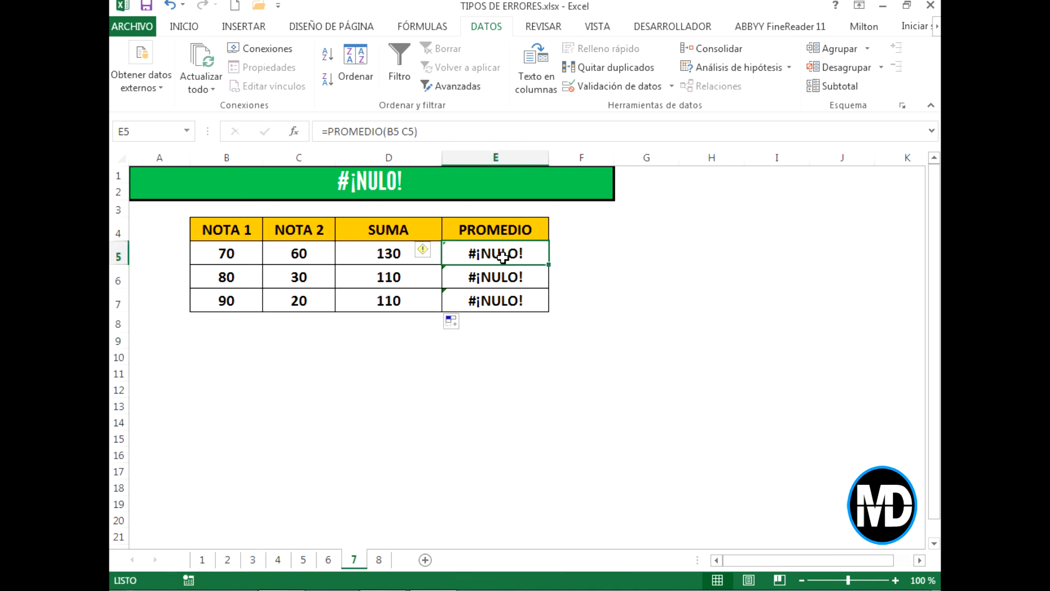
double_click(515, 253)
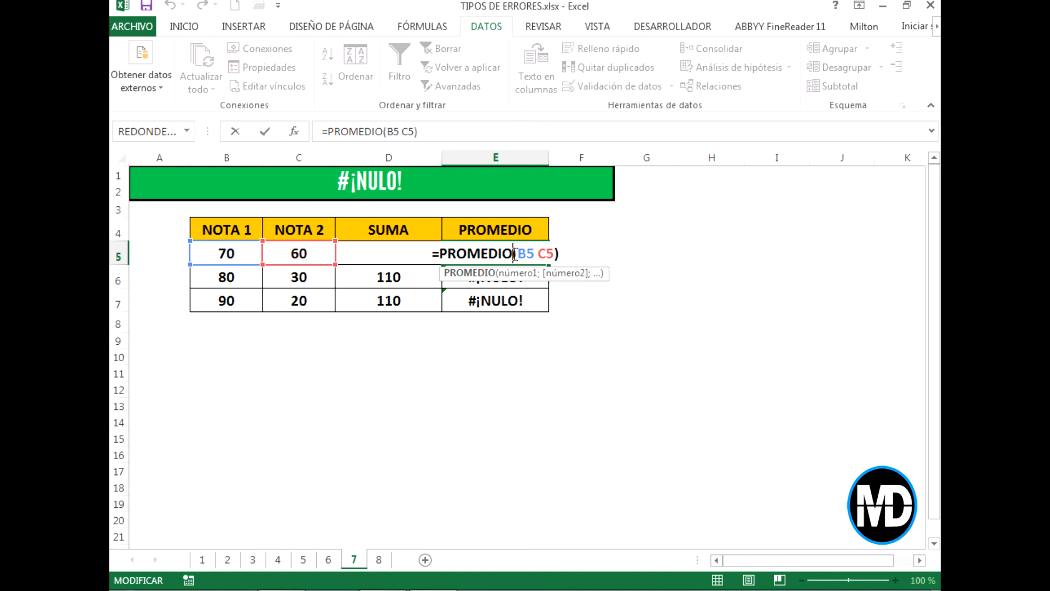
left_click(537, 253)
key("BackSpace")
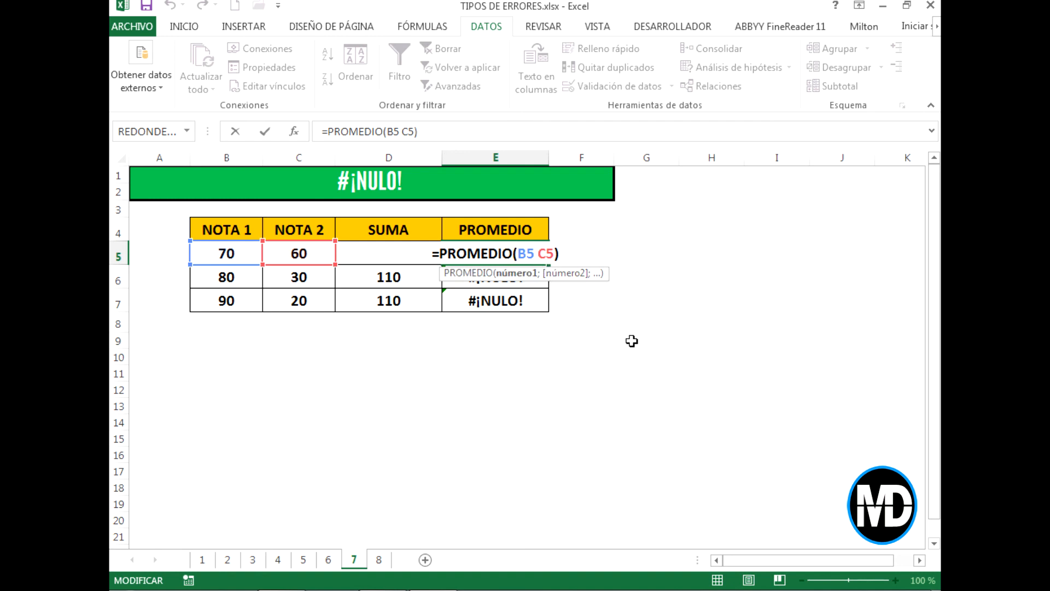
type(";")
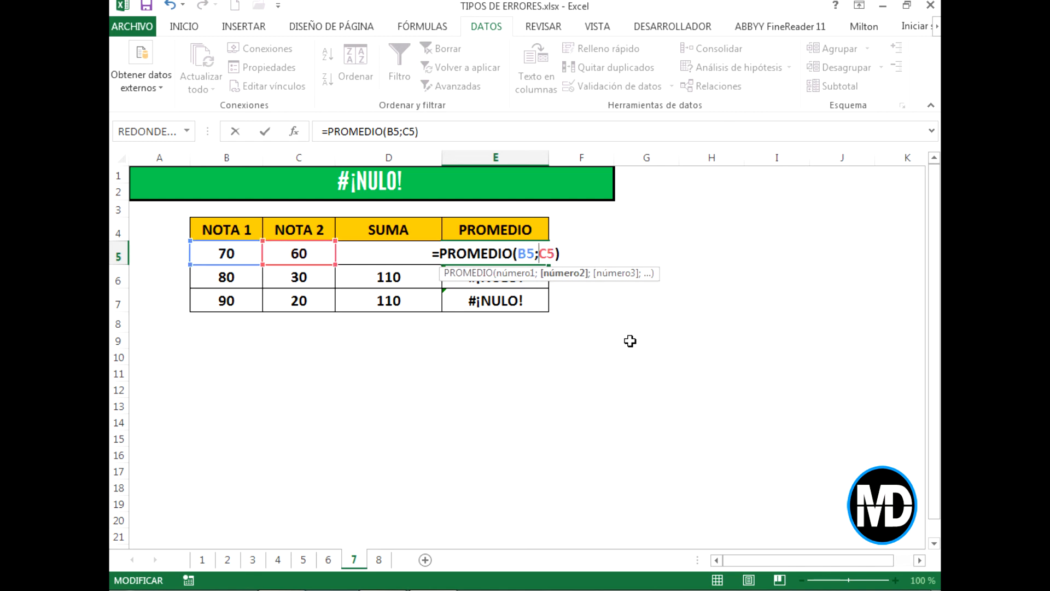
key("Return")
left_click(530, 253)
left_click_drag(549, 264, 545, 311)
left_click(476, 368)
left_click(524, 254)
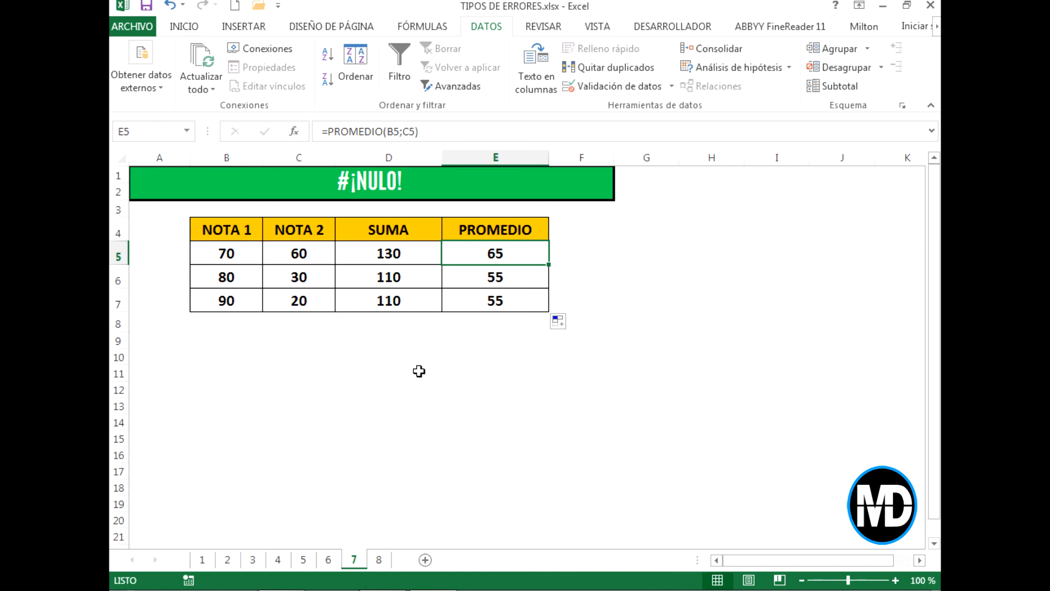
Step: Switch to sheet 8, which covers the #¡NUM! error, and enter =RAIZ(B5) in D5, filling it down to D6
left_click(380, 561)
left_click(398, 254)
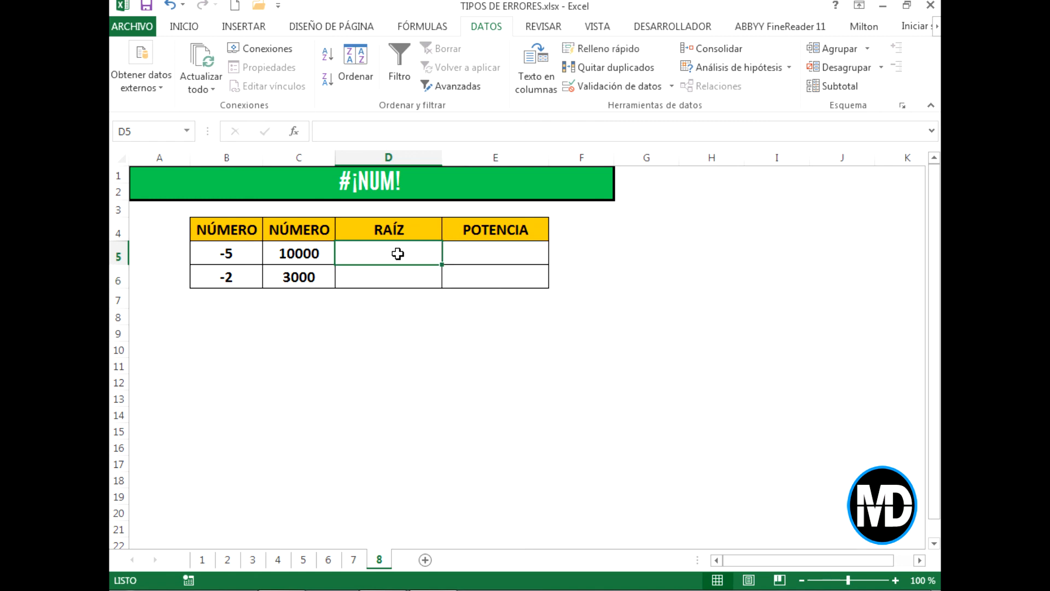
left_click(385, 183)
left_click(410, 253)
type("=RA")
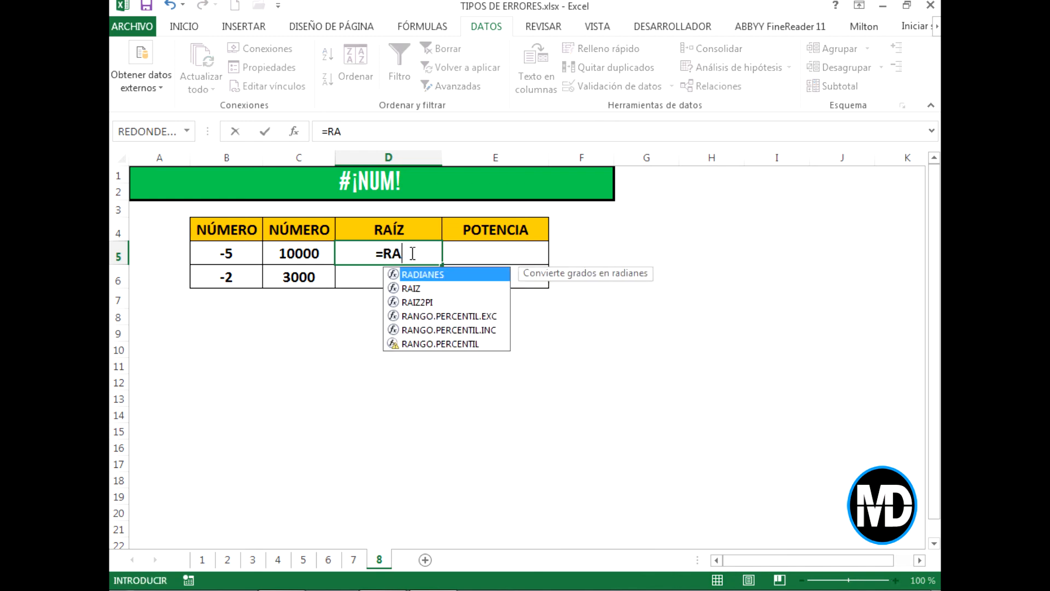
type("IZ(")
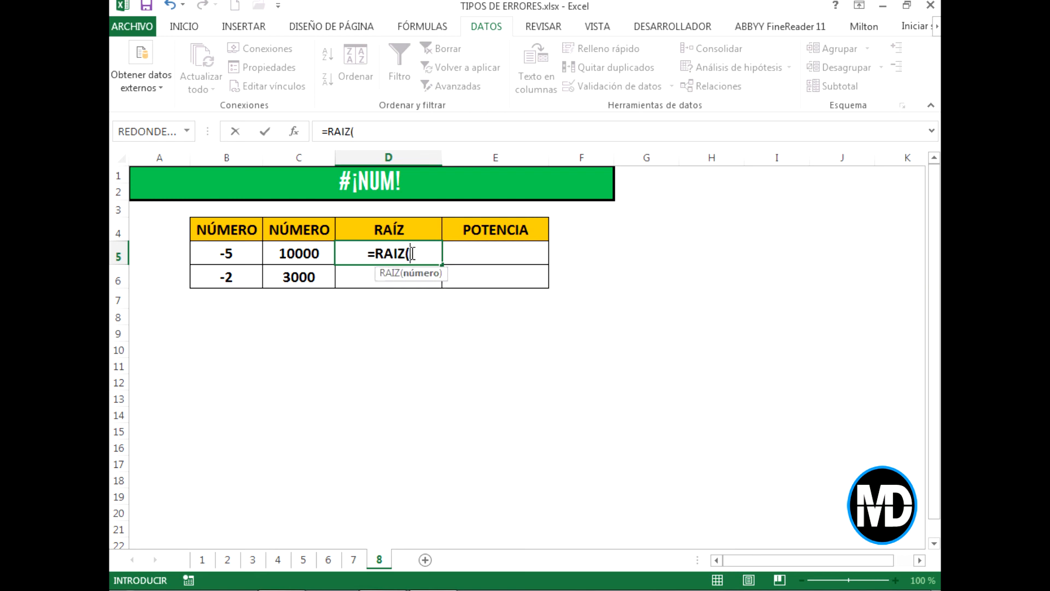
left_click(243, 261)
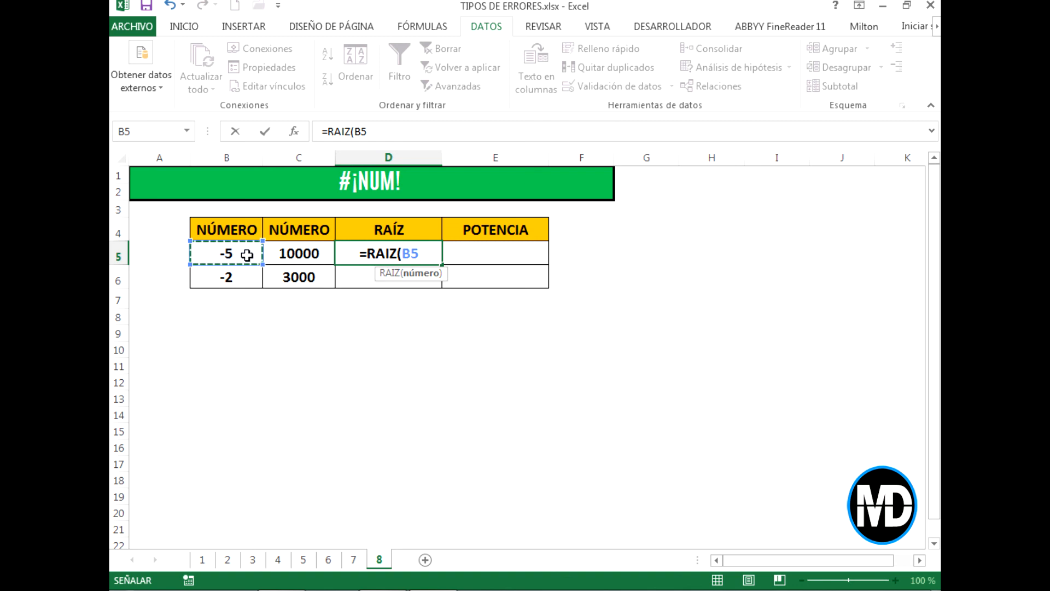
type(")")
key("Return")
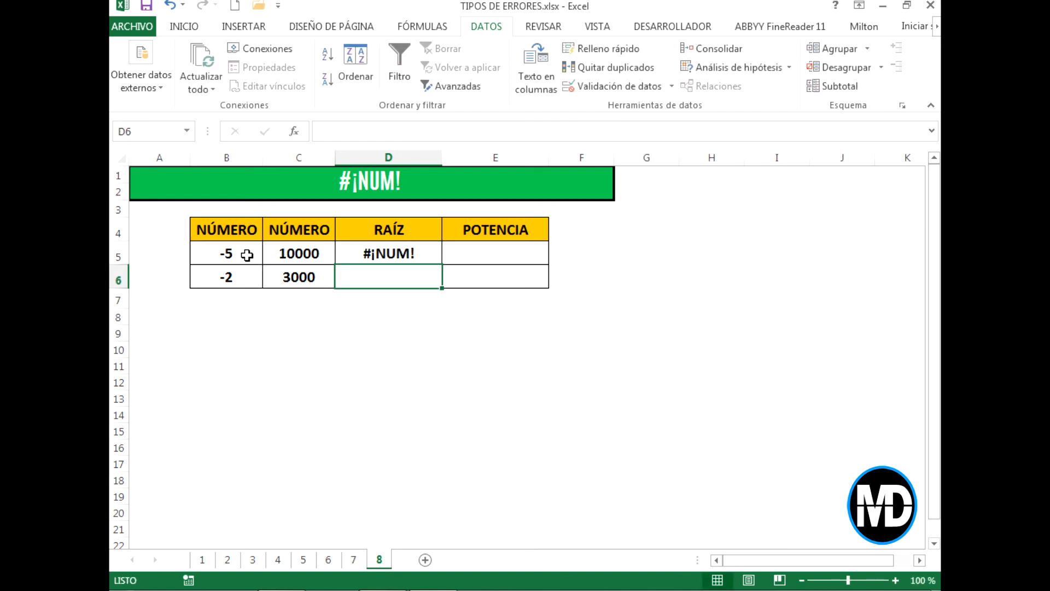
left_click(400, 248)
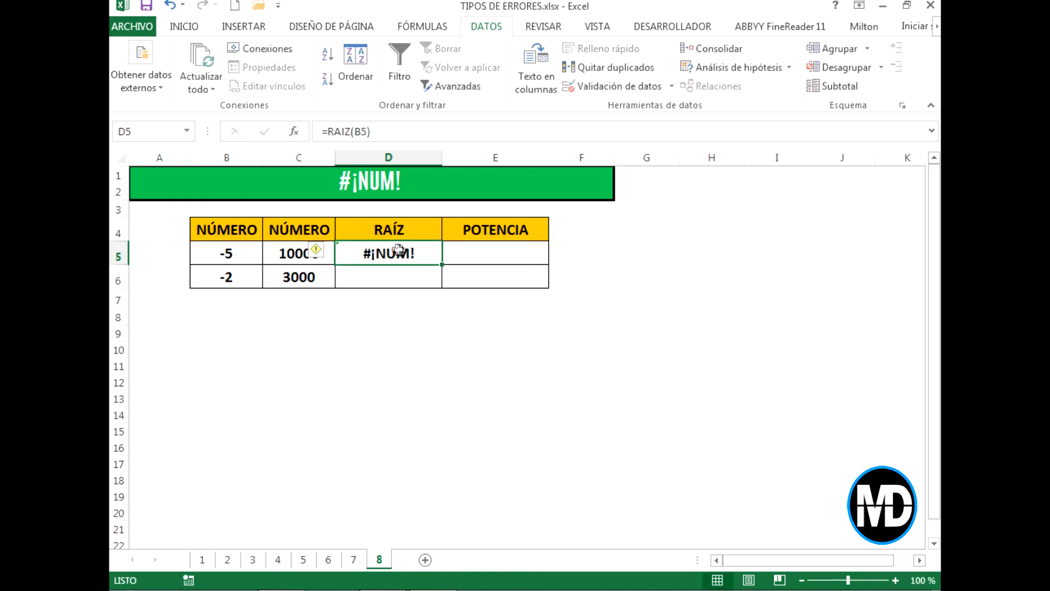
left_click_drag(442, 265, 445, 288)
Step: Enter =POTENCIA(C5;100) in E5 under POTENCIA and fill it down to E6
left_click(504, 254)
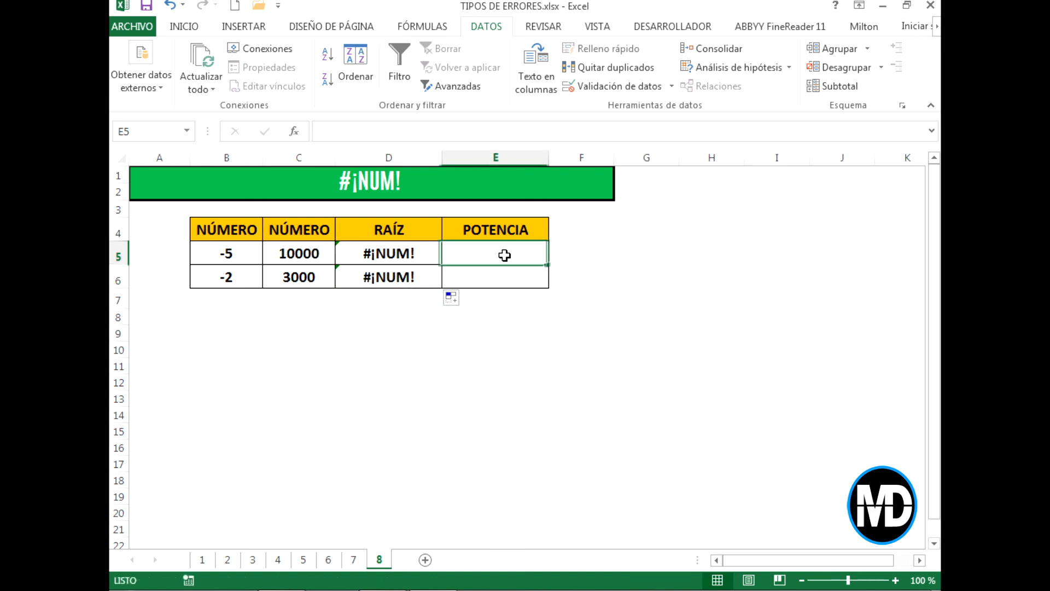
type("=POT")
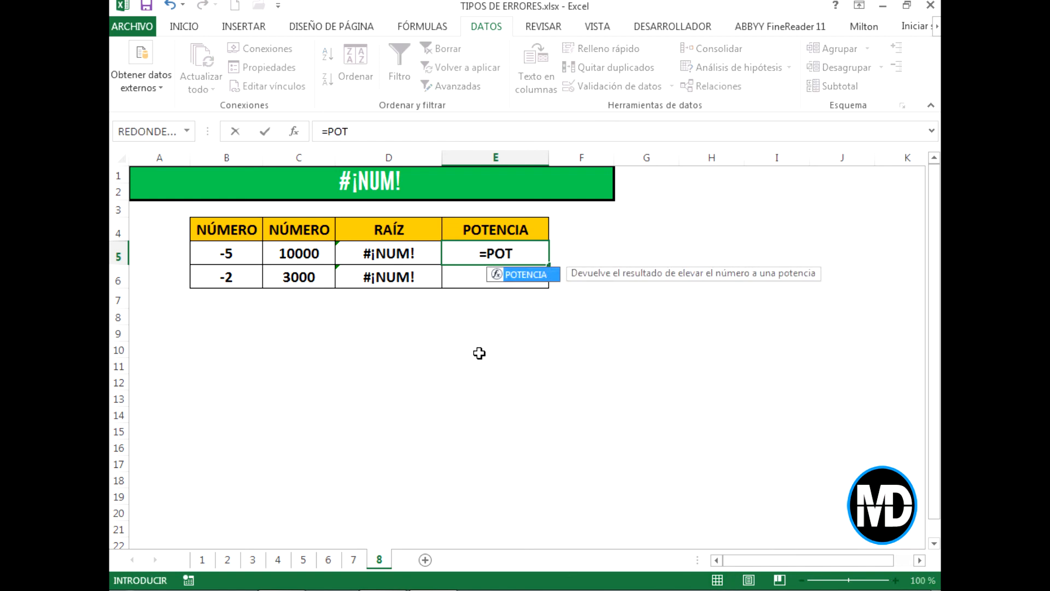
key("Tab")
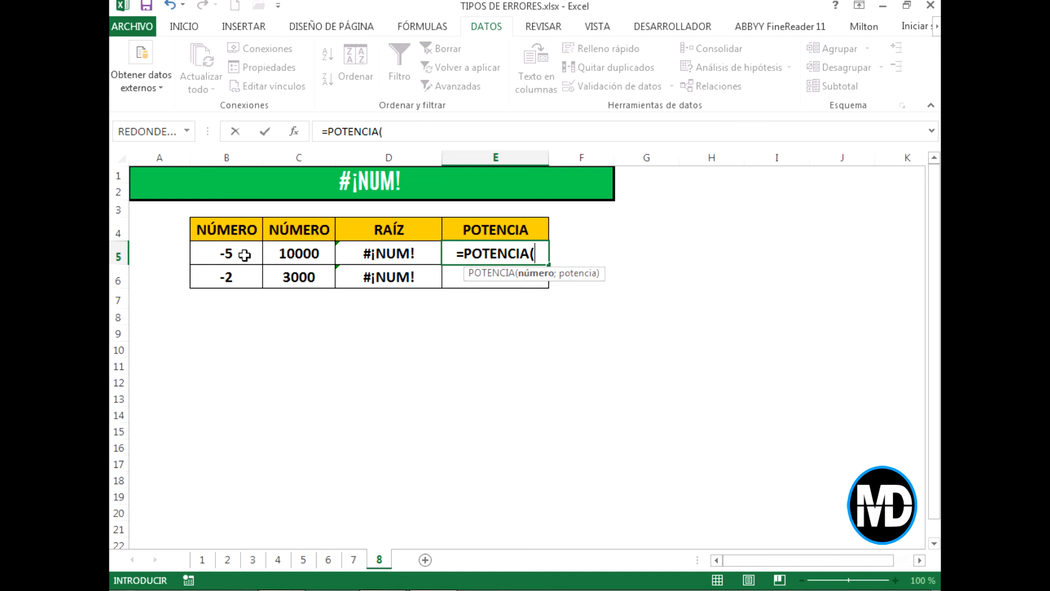
left_click(308, 254)
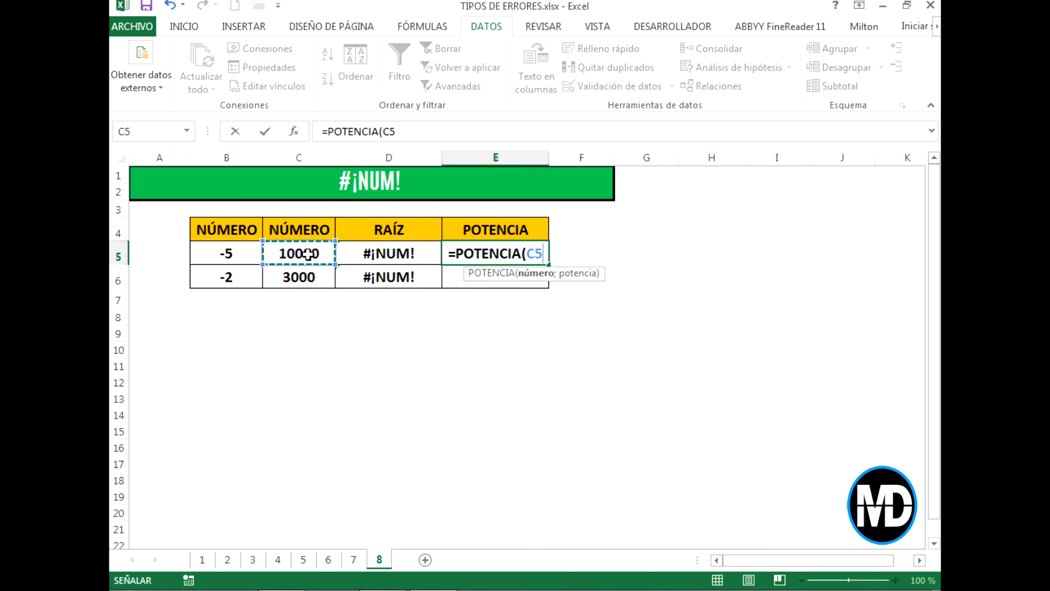
type(";")
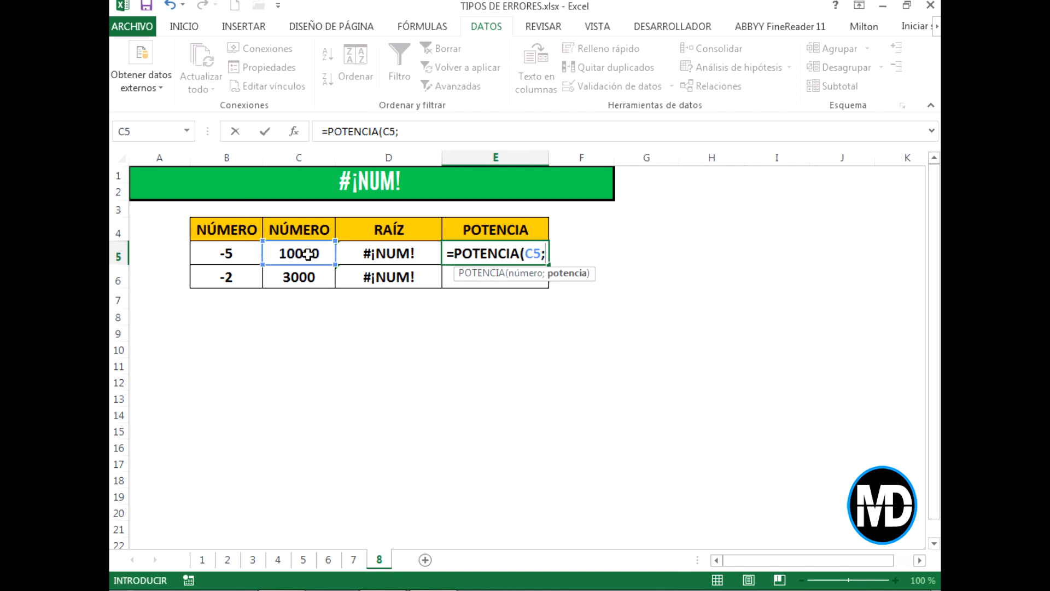
type("100")
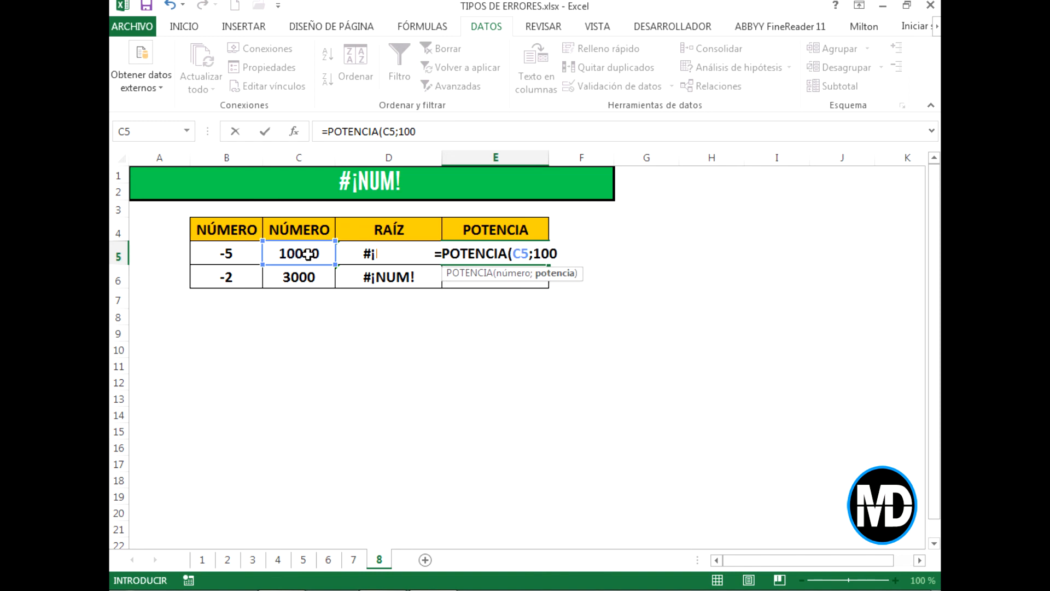
type(")")
key("Return")
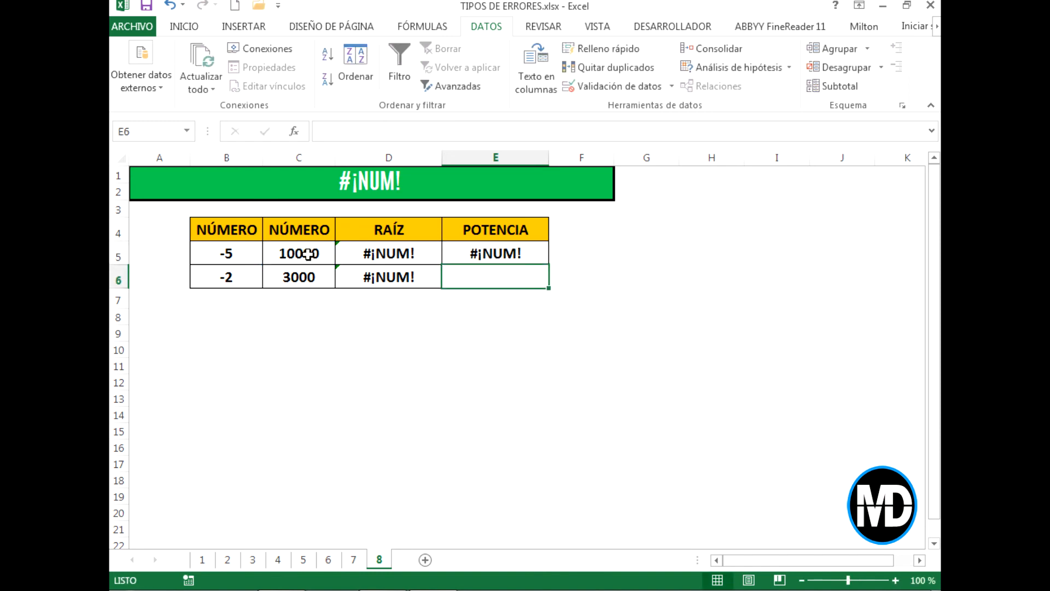
left_click(419, 254)
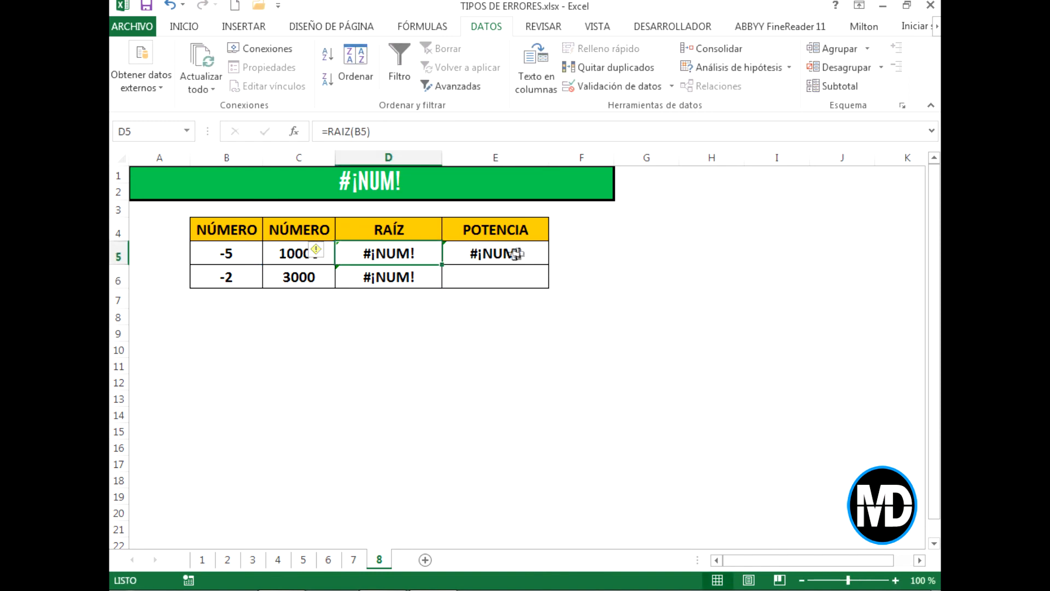
left_click(488, 253)
left_click_drag(549, 265, 549, 285)
left_click(422, 253)
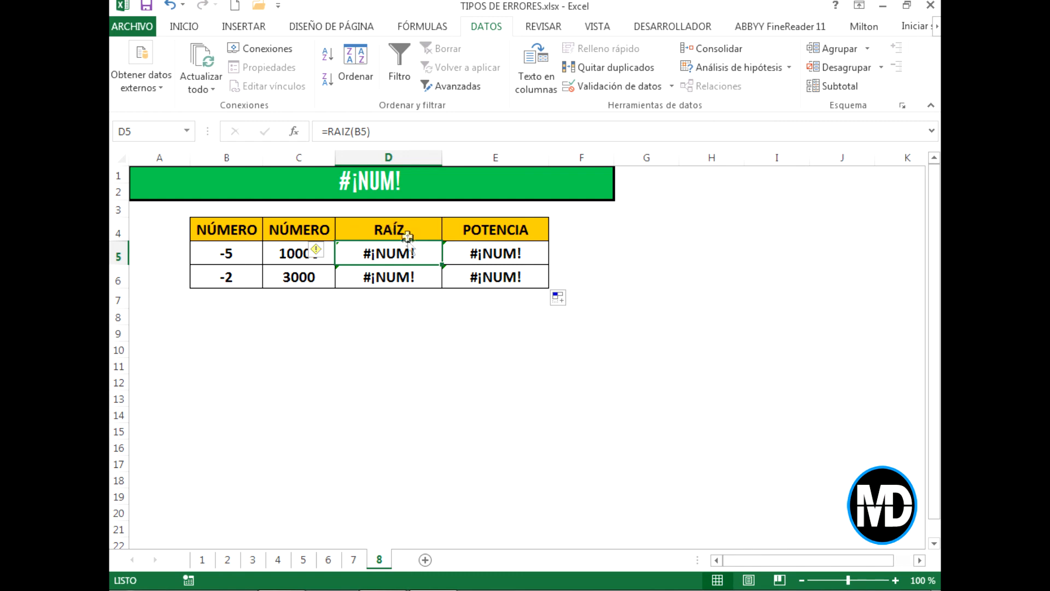
left_click(240, 253)
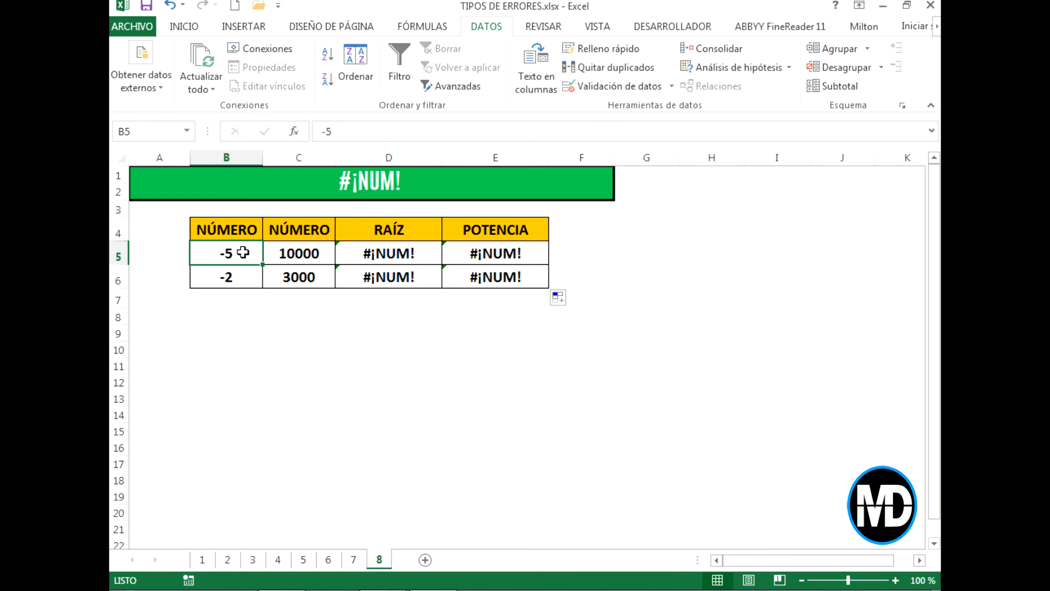
Step: Replace the negative number in B5 with 10 and check the RAIZ result in D5
type("10")
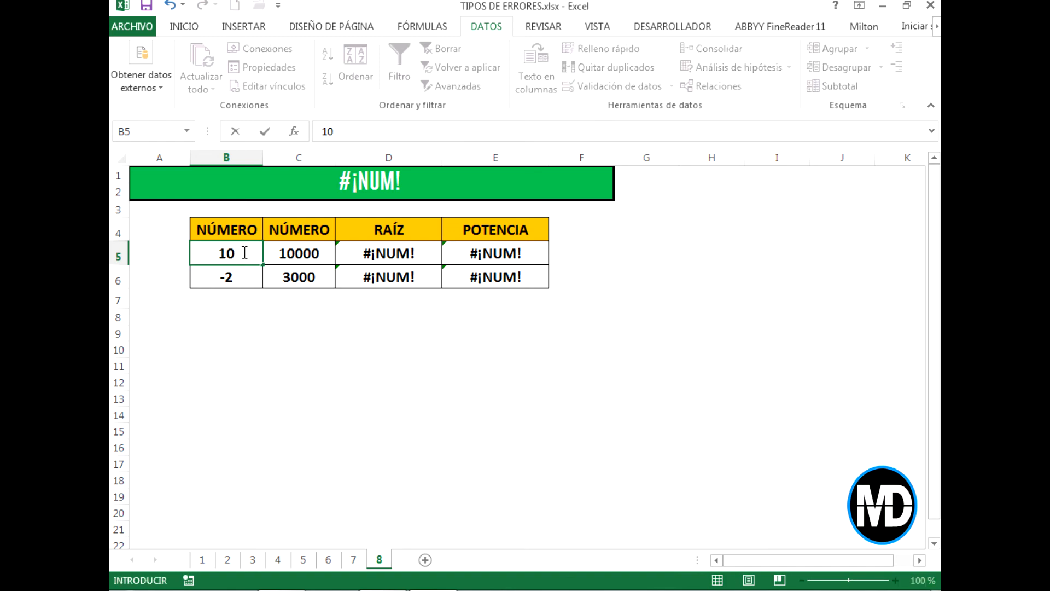
key("Return")
key("Up")
key("Right")
key("Right")
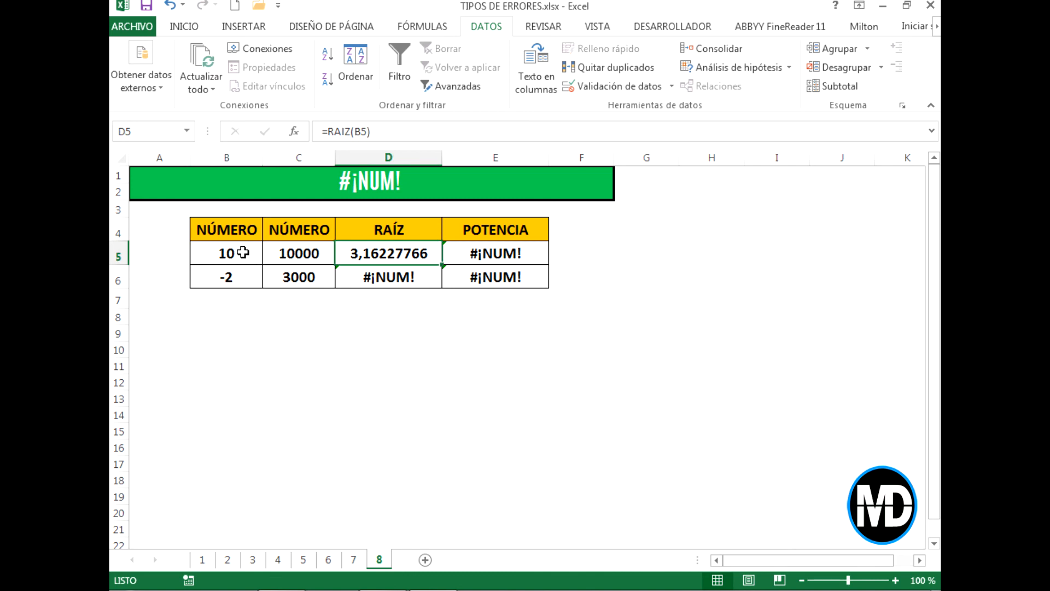
key("Left")
key("Left")
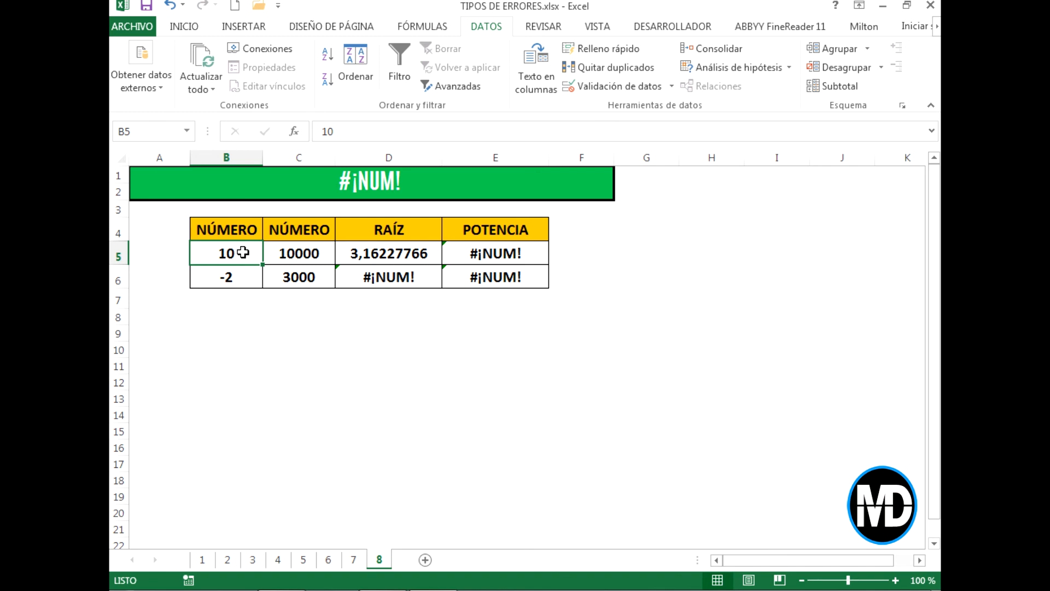
left_click(401, 254)
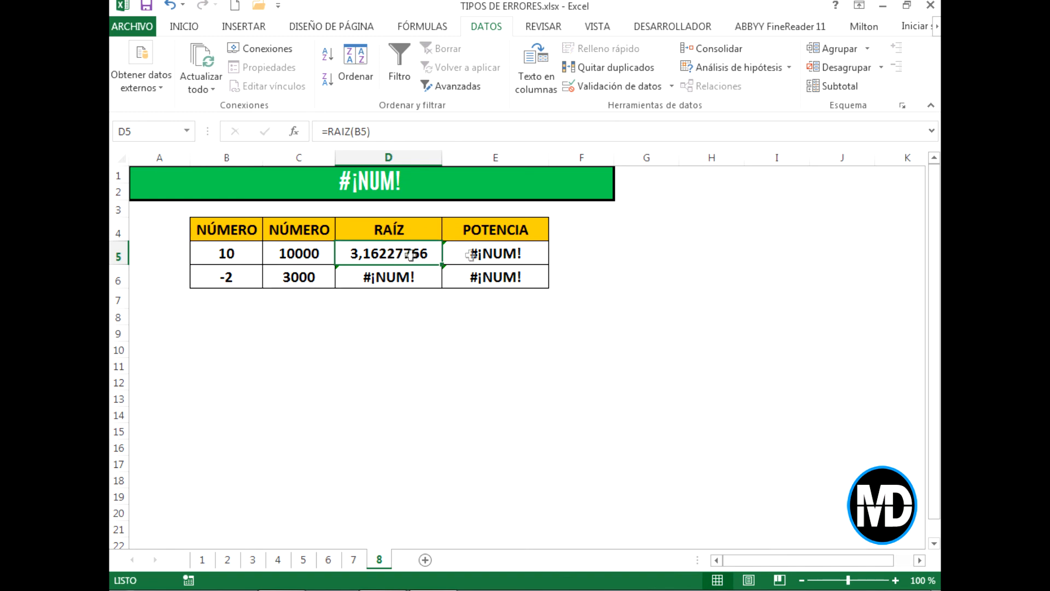
Step: Lower the exponent of the POTENCIA formula in E5 so it becomes =POTENCIA(C5;2)
left_click(527, 253)
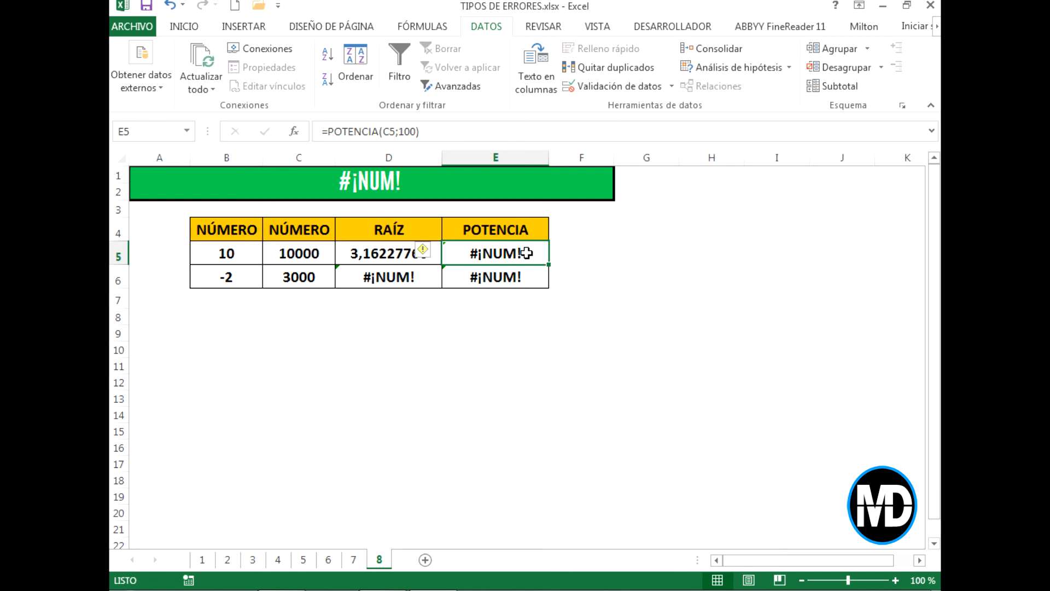
left_click(320, 254)
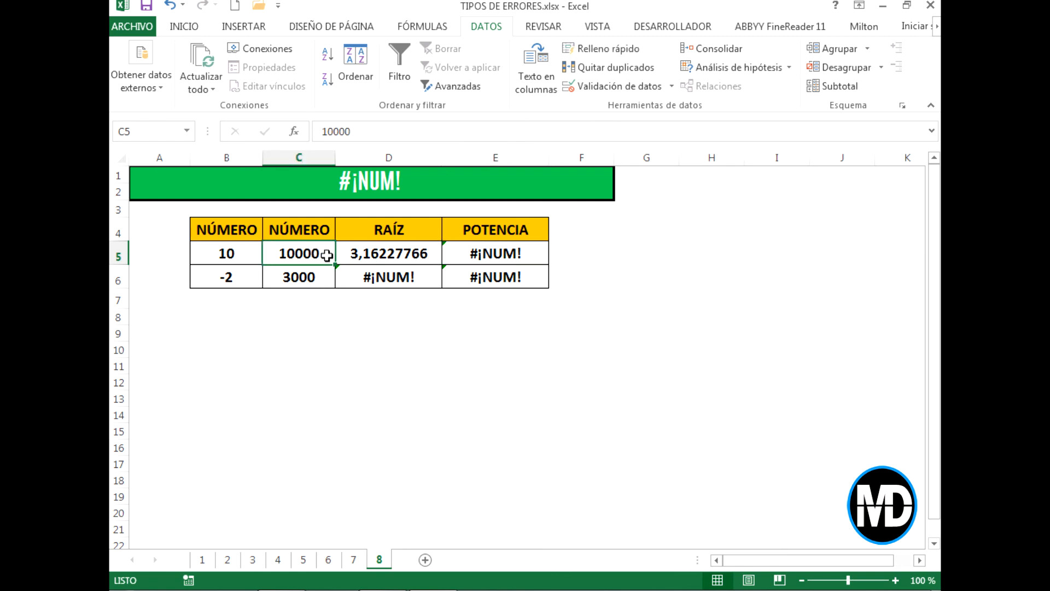
left_click(514, 253)
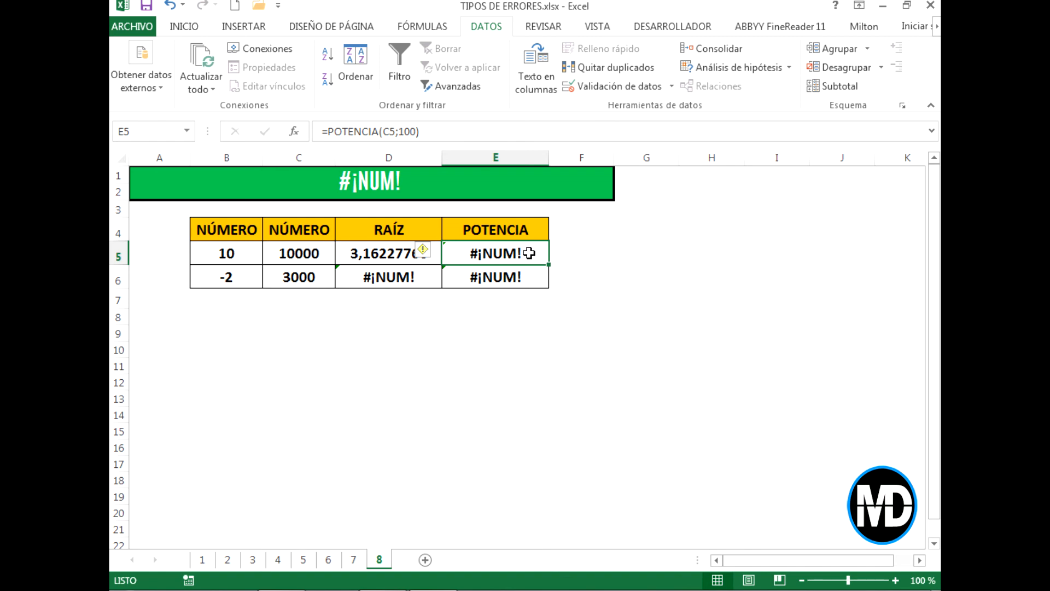
double_click(529, 253)
left_click(553, 253)
key("BackSpace")
key("BackSpace")
key("BackSpace")
type("2")
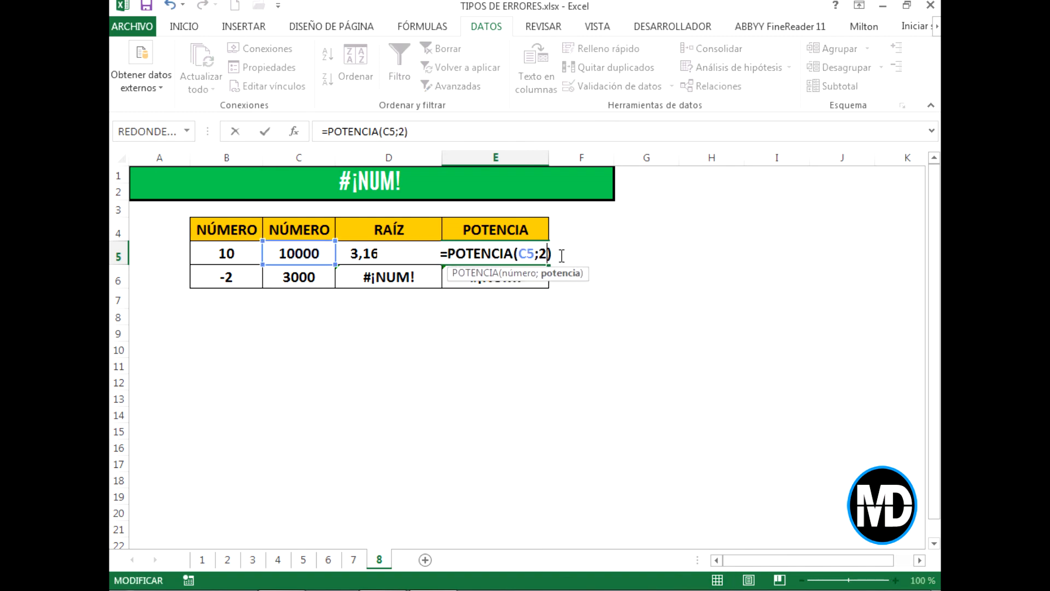
key("Return")
Step: Set the number in C5 to 5 and check the POTENCIA result in E5
left_click(320, 254)
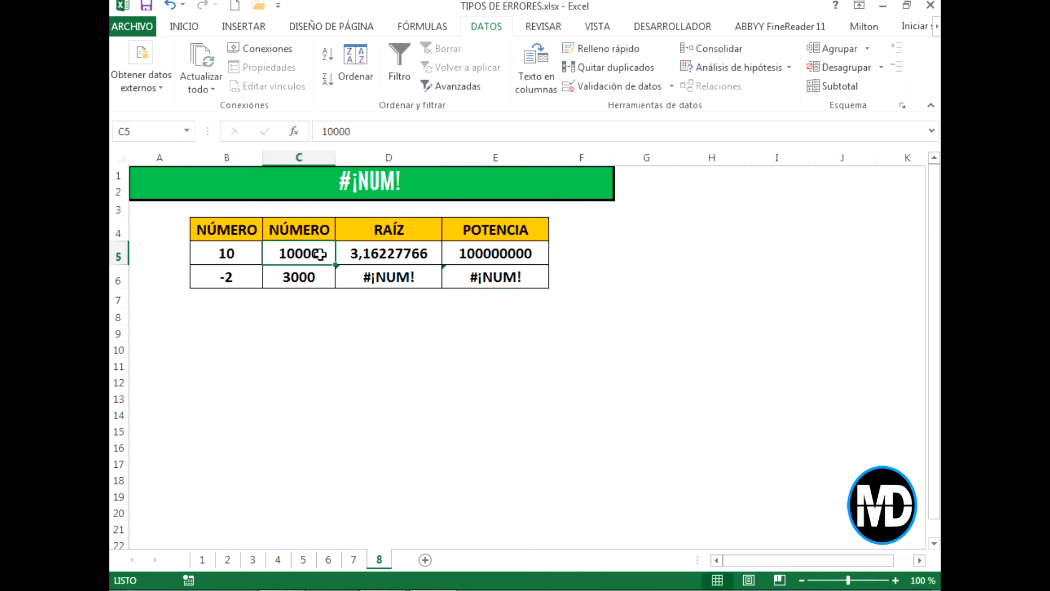
left_click(528, 254)
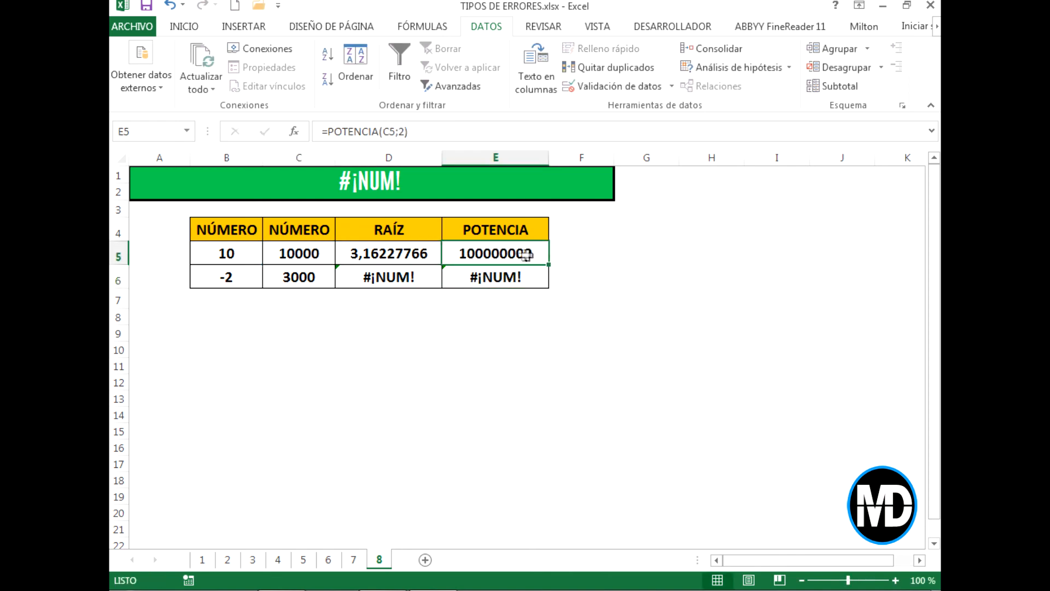
left_click(317, 253)
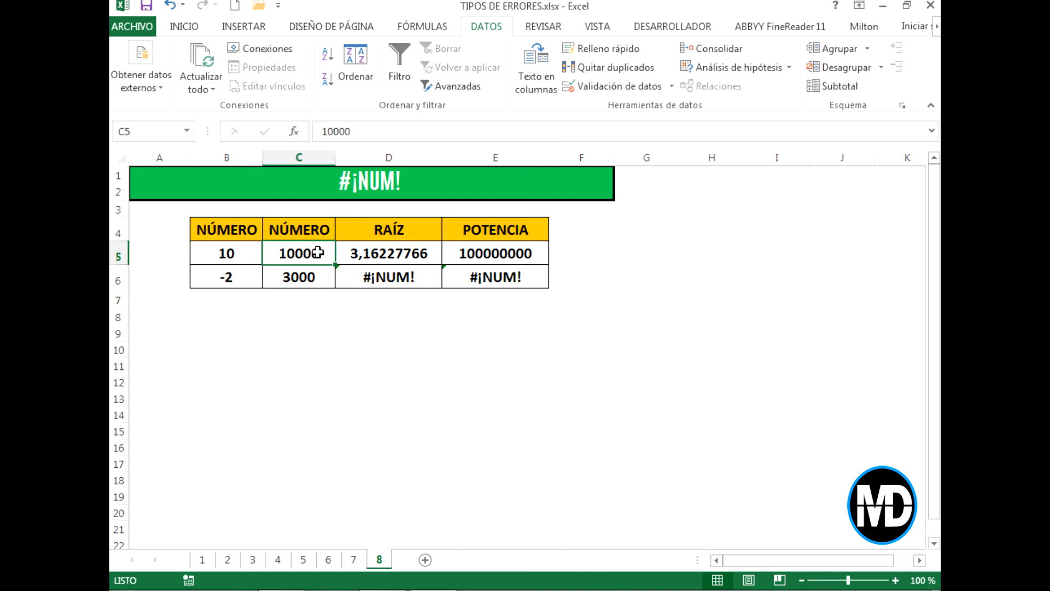
type("5")
key("Return")
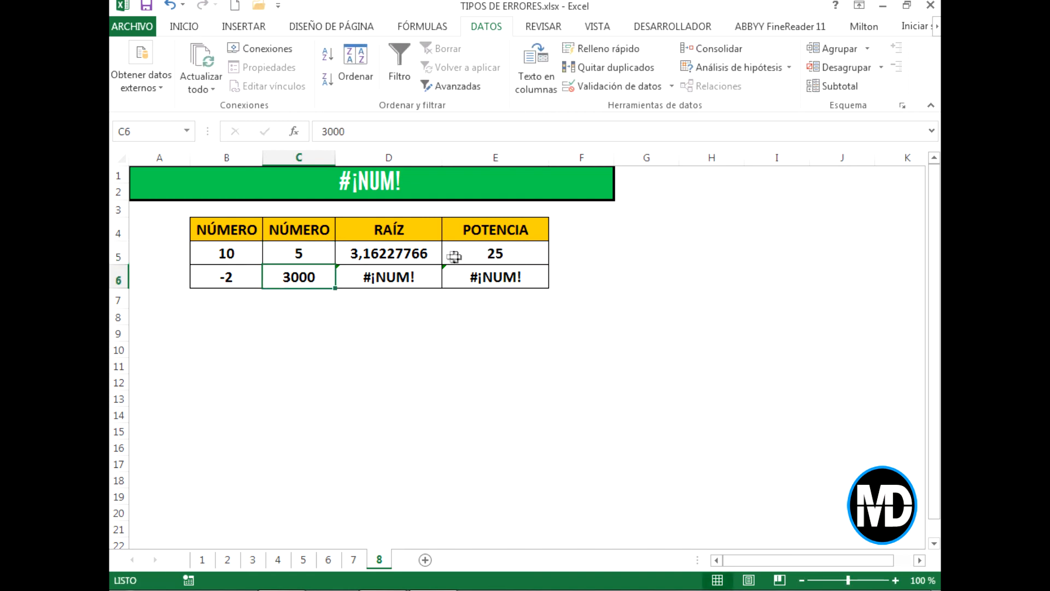
left_click(525, 256)
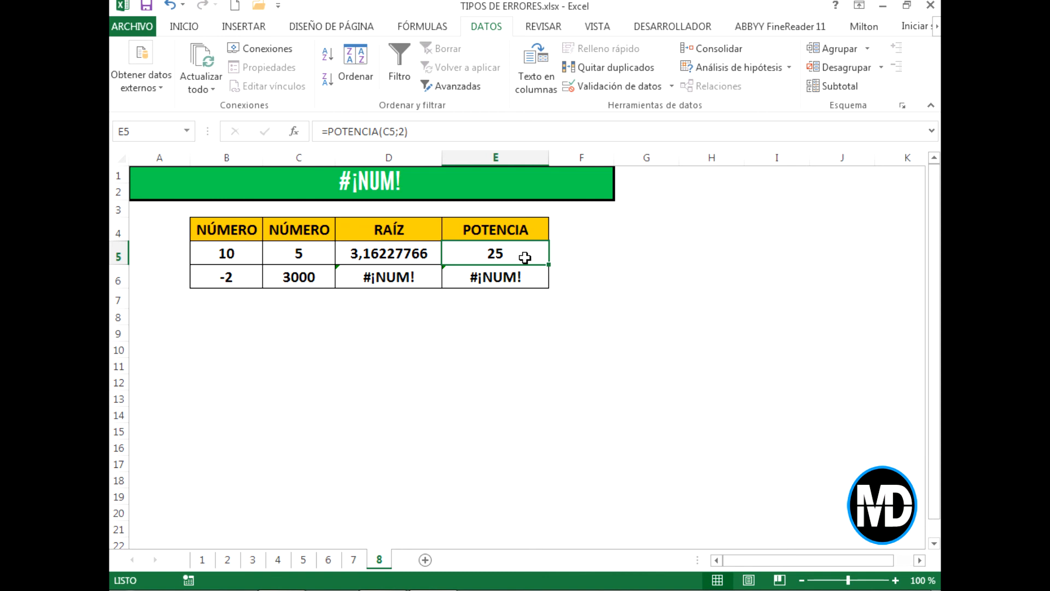
left_click(497, 296)
left_click(424, 280)
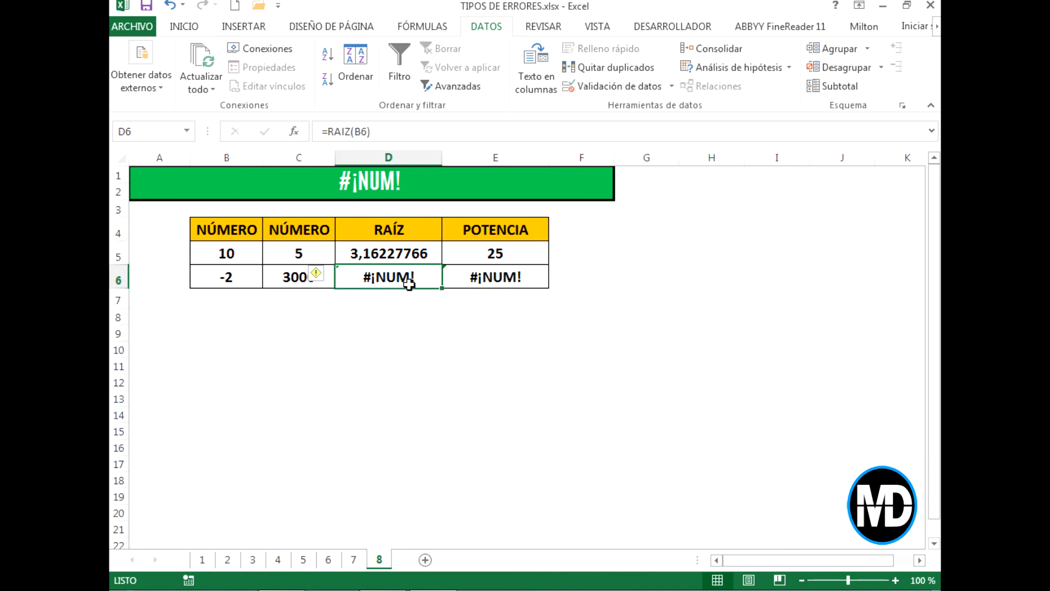
left_click(251, 230)
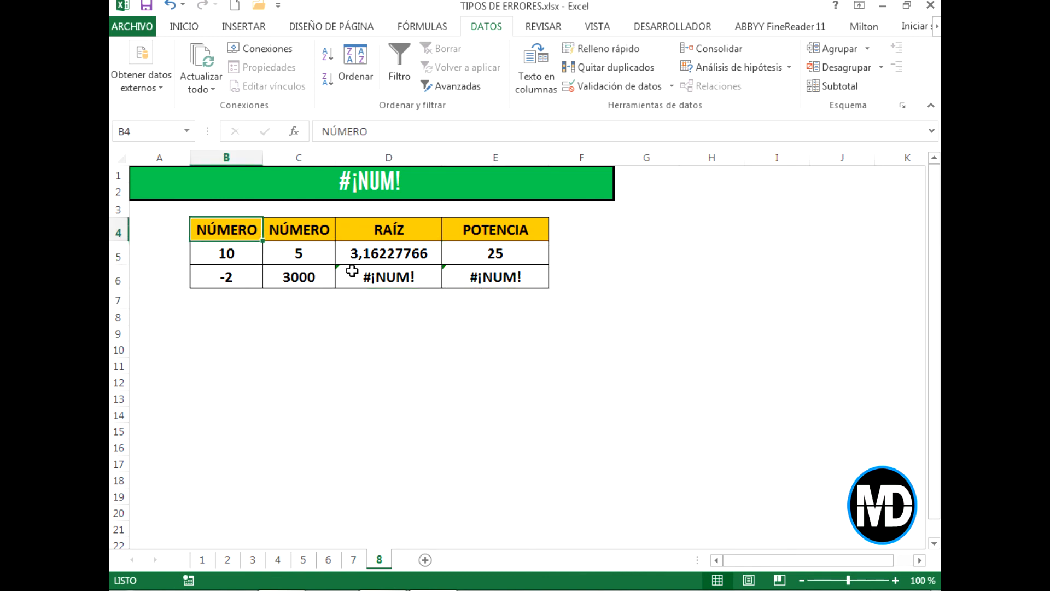